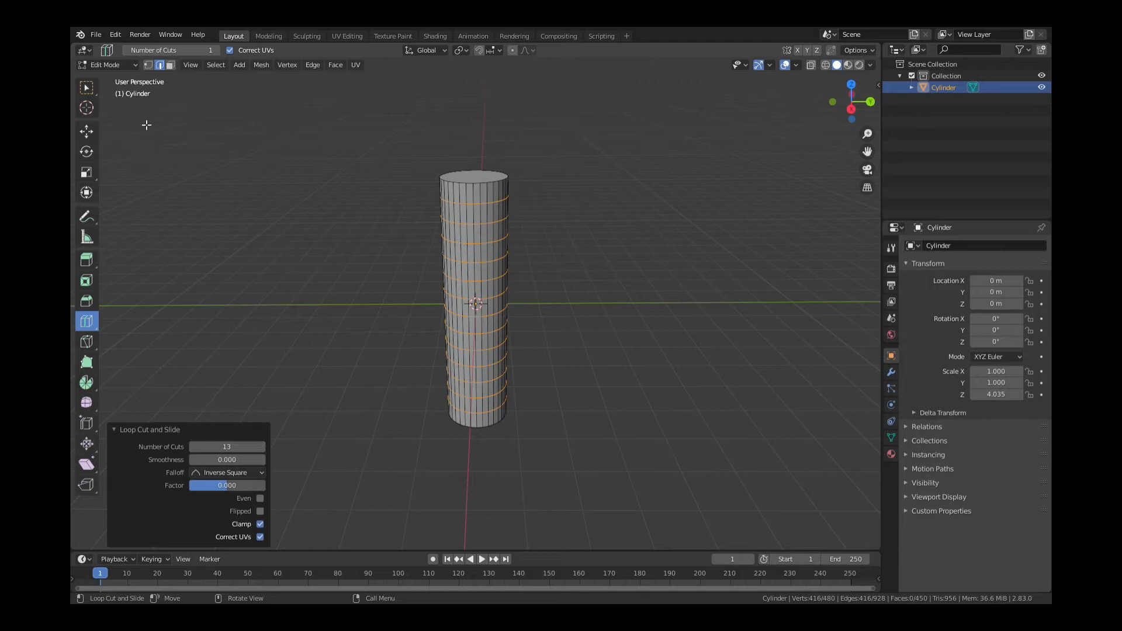
Switch to Face select mode and pick the cylinder's top cap face
{"action": "left_click", "coordinate": [170, 65]}
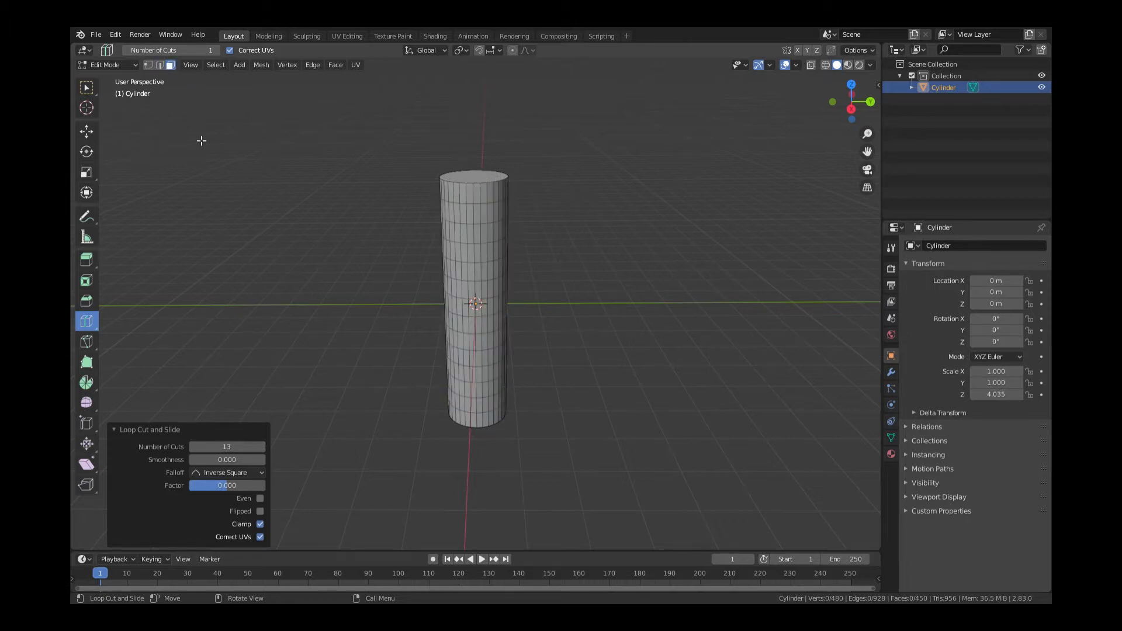
{"action": "left_click", "coordinate": [86, 88]}
{"action": "left_click", "coordinate": [474, 182]}
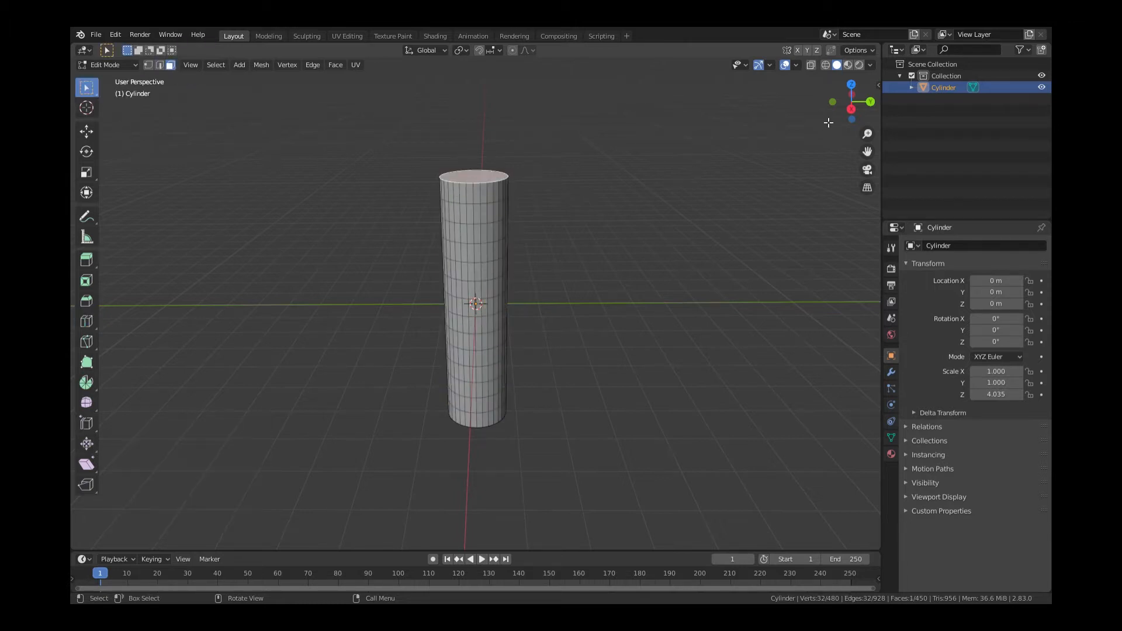
Add the bottom cap to the selection and delete both end cap faces
{"action": "left_click_drag", "start_coordinate": [829, 122], "coordinate": [804, 296]}
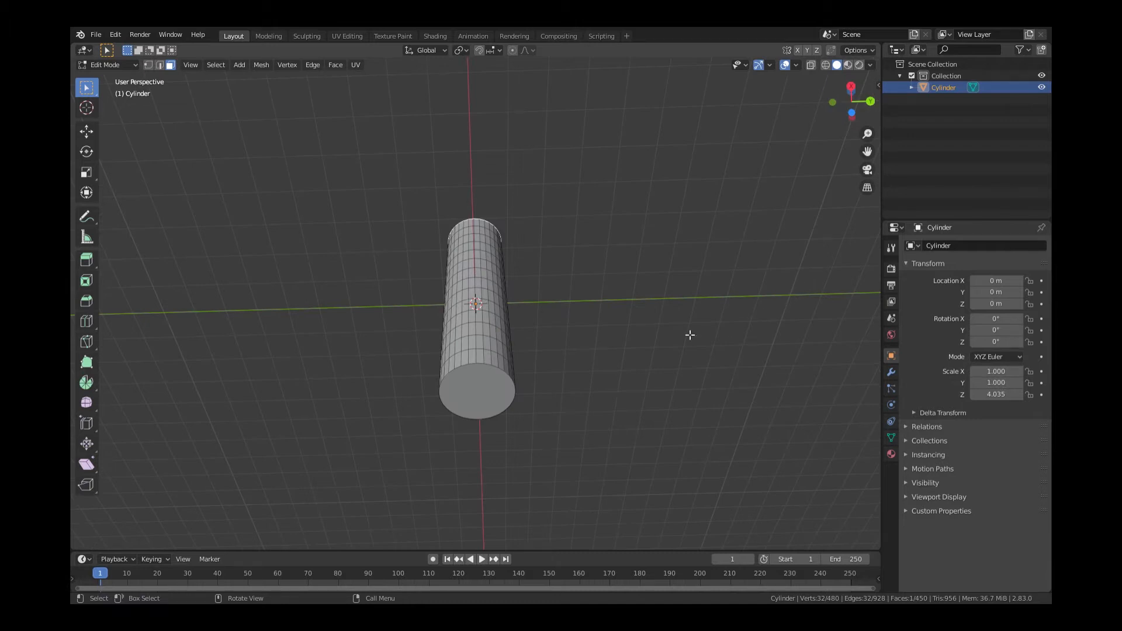
{"action": "left_click", "coordinate": [463, 399], "text": "shift"}
{"action": "key", "text": "x"}
{"action": "left_click", "coordinate": [646, 376]}
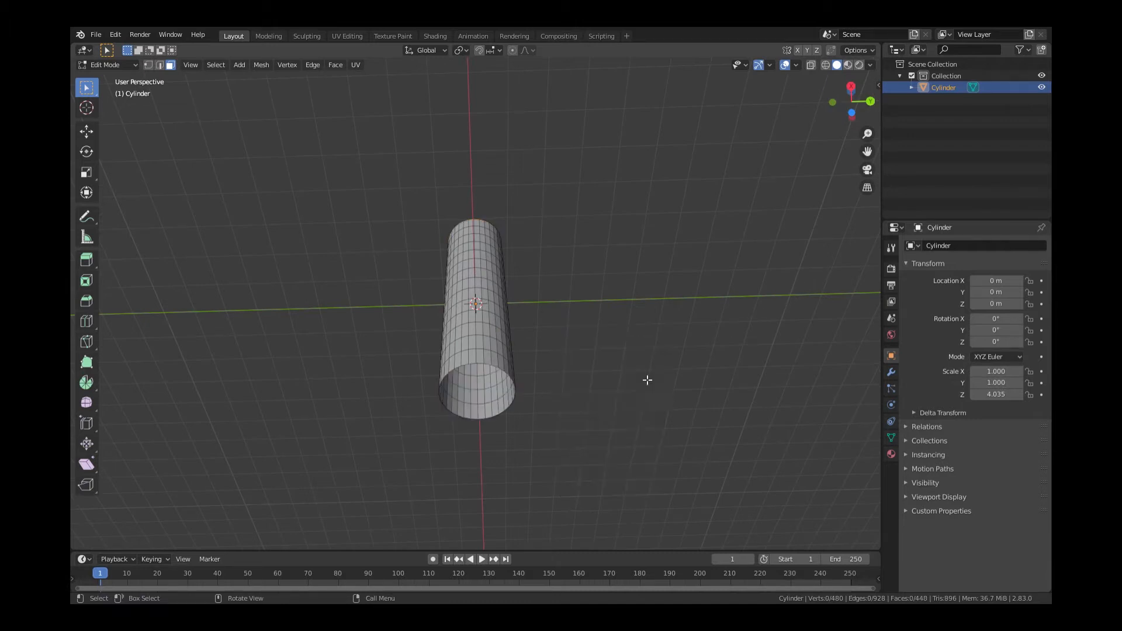
Looking down the tube, pick a first batch of scattered inner wall faces as windows
{"action": "left_click_drag", "start_coordinate": [847, 114], "coordinate": [854, 139]}
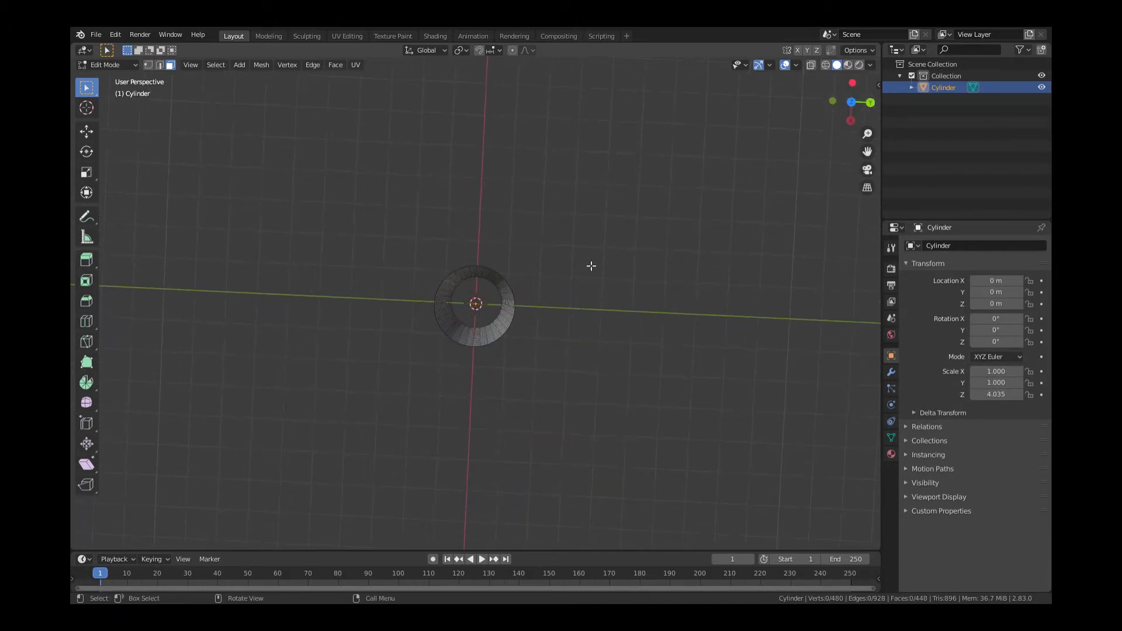
{"action": "scroll", "coordinate": [591, 267], "scroll_direction": "up", "scroll_amount": 7}
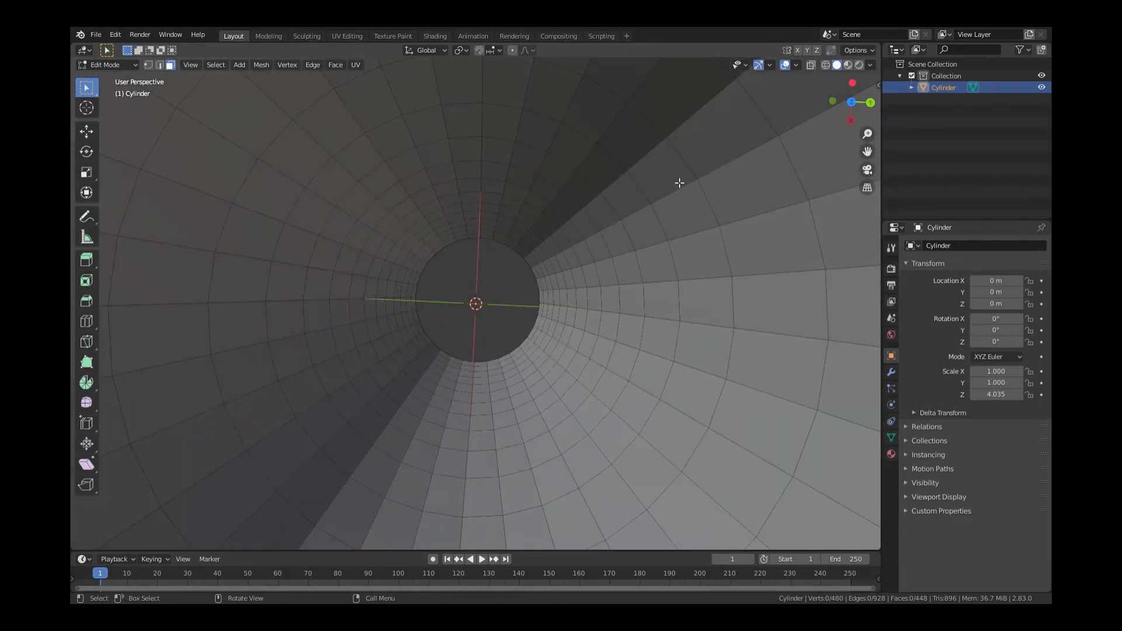
{"action": "left_click", "coordinate": [723, 154]}
{"action": "left_click", "coordinate": [275, 195], "text": "shift"}
{"action": "left_click", "coordinate": [257, 413], "text": "shift"}
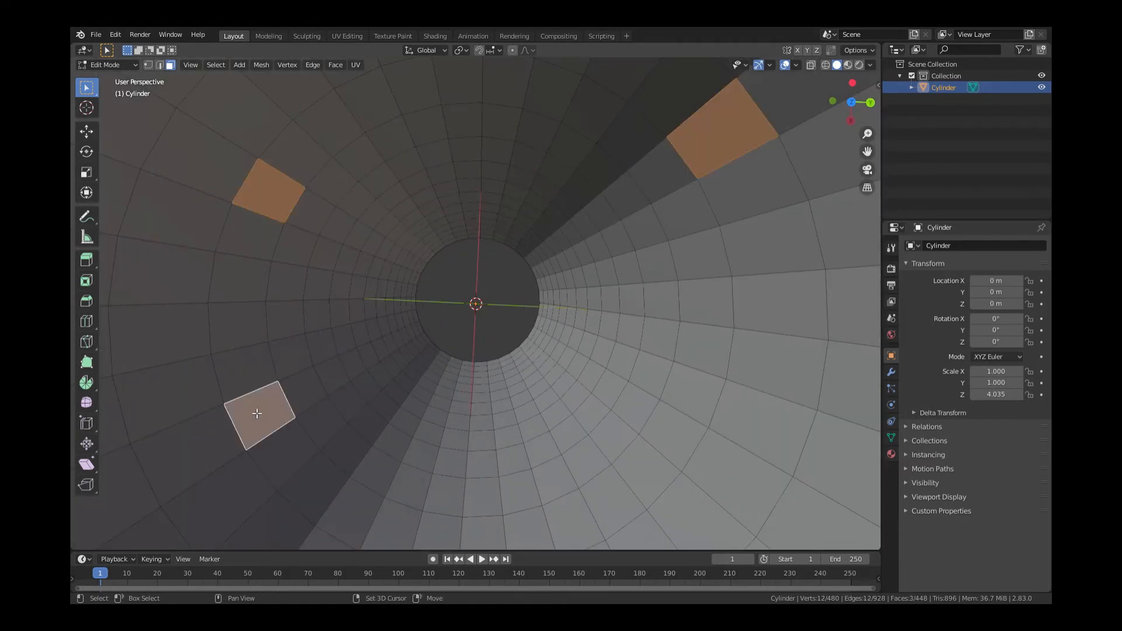
{"action": "left_click", "coordinate": [558, 486], "text": "shift"}
{"action": "left_click", "coordinate": [693, 395], "text": "shift"}
{"action": "left_click", "coordinate": [386, 408], "text": "shift"}
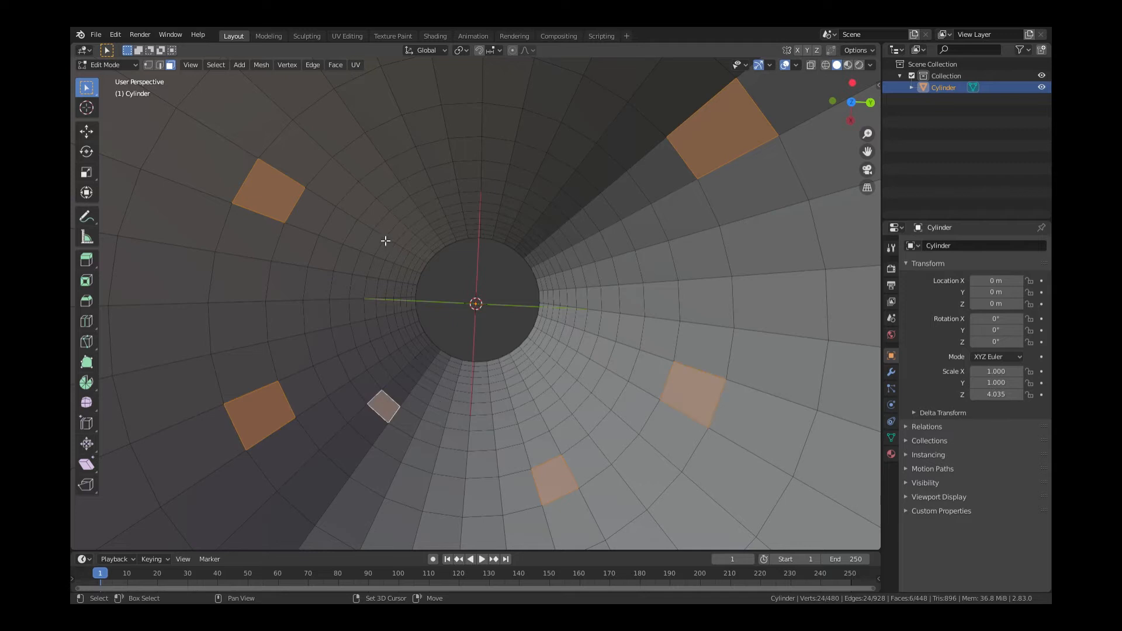
{"action": "left_click", "coordinate": [383, 237], "text": "shift"}
{"action": "left_click", "coordinate": [650, 244], "text": "shift"}
{"action": "left_click", "coordinate": [541, 130], "text": "shift"}
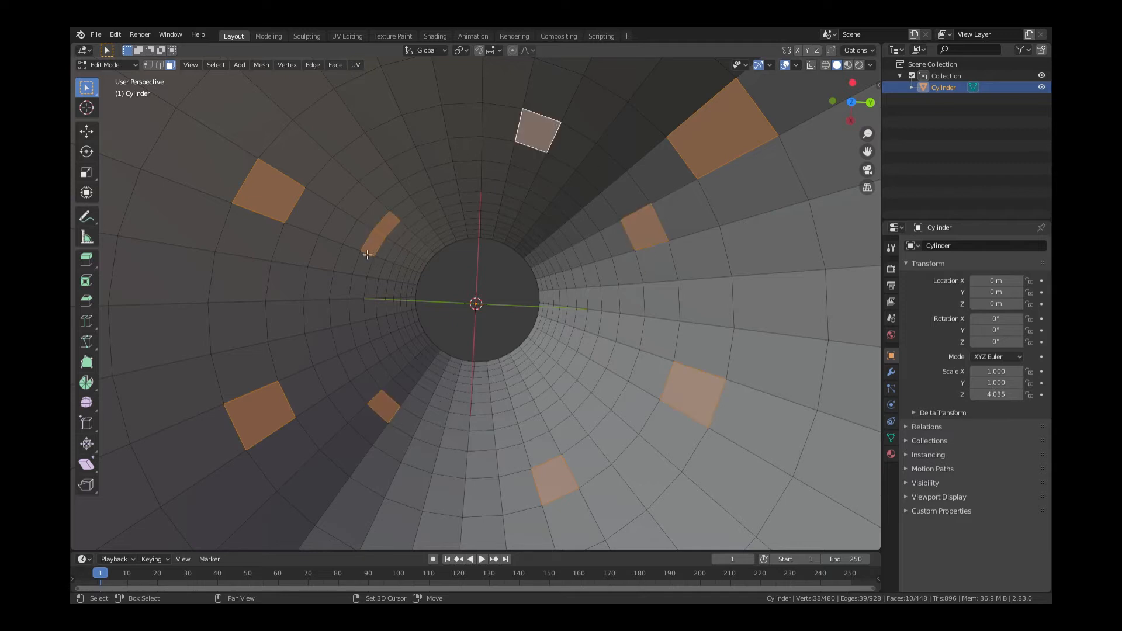
{"action": "left_click", "coordinate": [310, 341], "text": "shift"}
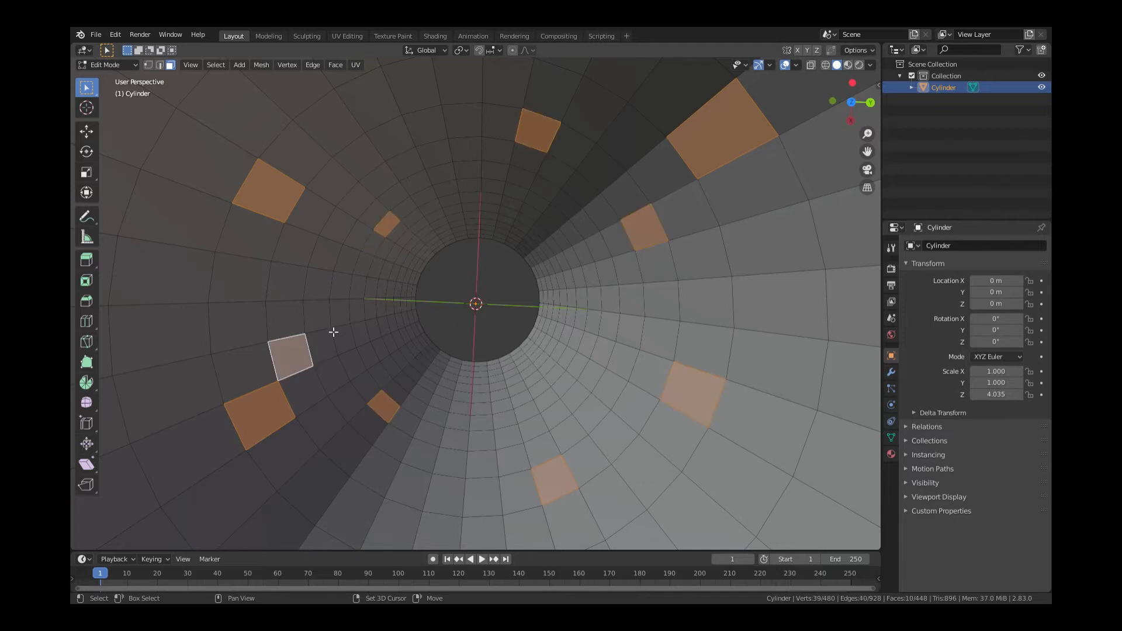
{"action": "left_click", "coordinate": [330, 321], "text": "shift"}
{"action": "left_click", "coordinate": [332, 358], "text": "shift"}
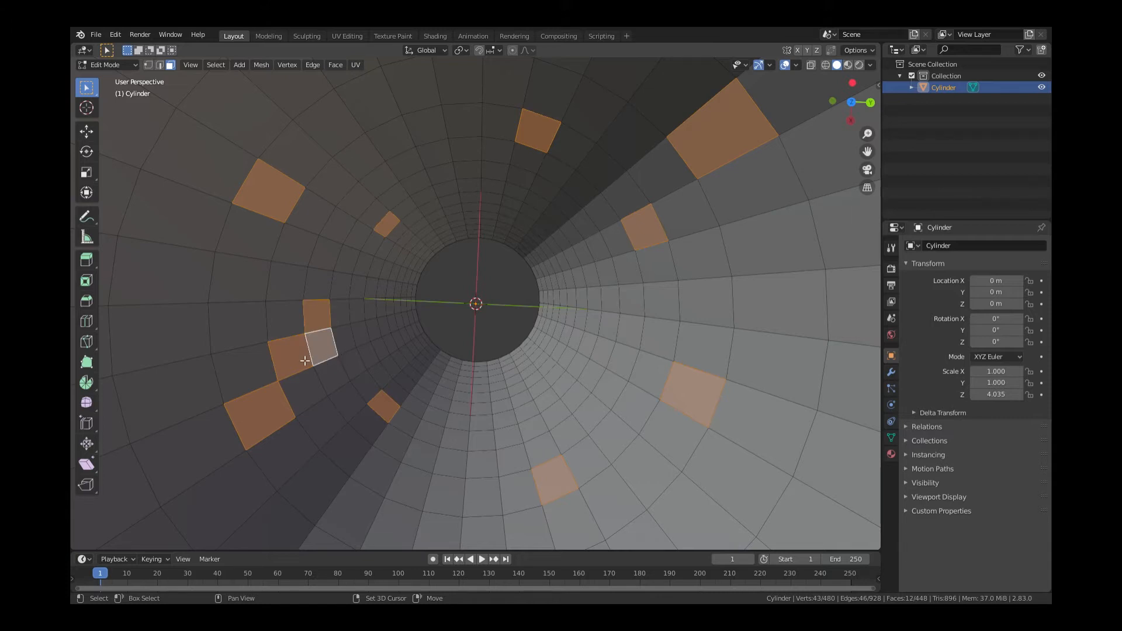
{"action": "left_click", "coordinate": [305, 361], "text": "shift"}
{"action": "left_click", "coordinate": [322, 325], "text": "shift"}
{"action": "left_click", "coordinate": [383, 306], "text": "shift"}
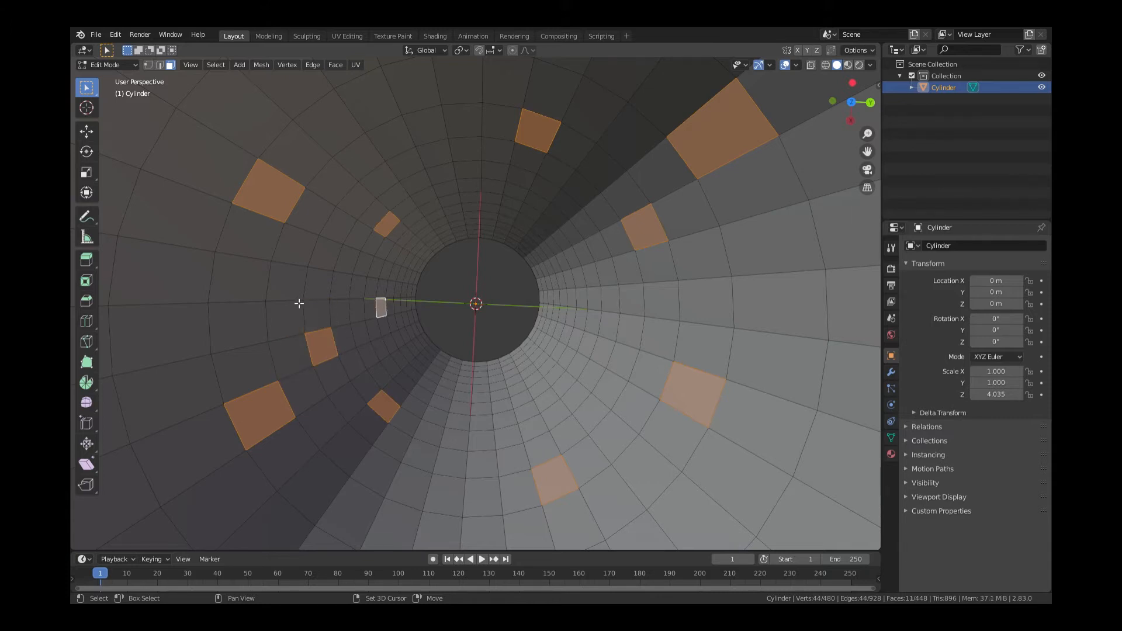
{"action": "left_click", "coordinate": [263, 306], "text": "shift"}
{"action": "left_click", "coordinate": [160, 317], "text": "shift"}
Add more scattered faces around the central hole, bringing the window selection to 35 faces
{"action": "scroll", "coordinate": [401, 348], "scroll_direction": "down", "scroll_amount": 4}
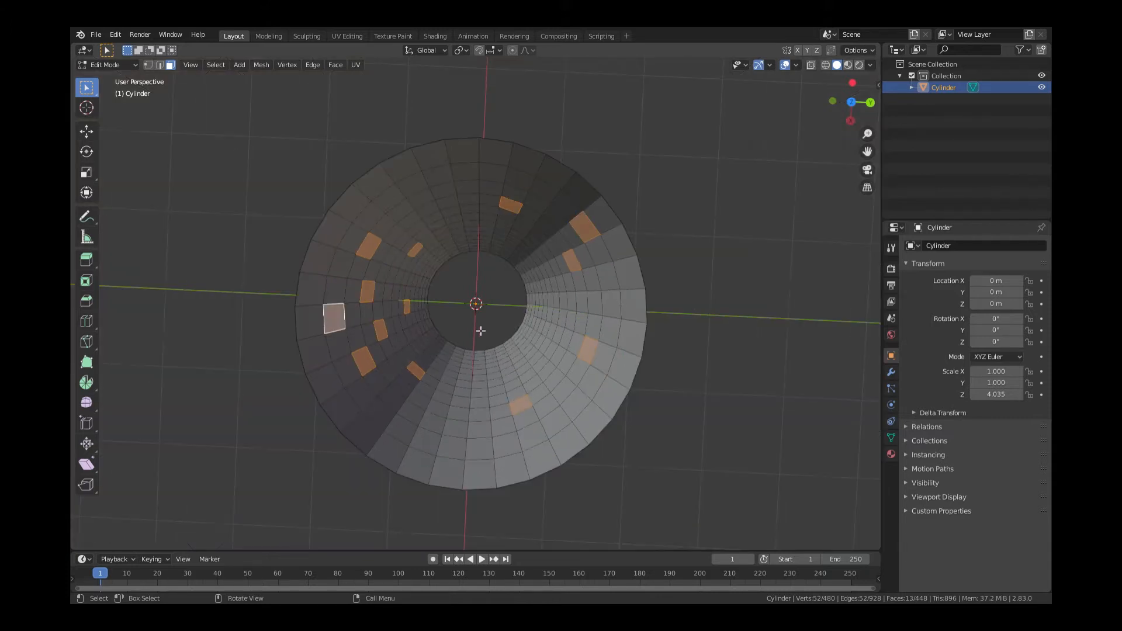
{"action": "left_click", "coordinate": [459, 474], "text": "shift"}
{"action": "left_click", "coordinate": [480, 380], "text": "shift"}
{"action": "left_click", "coordinate": [416, 418], "text": "shift"}
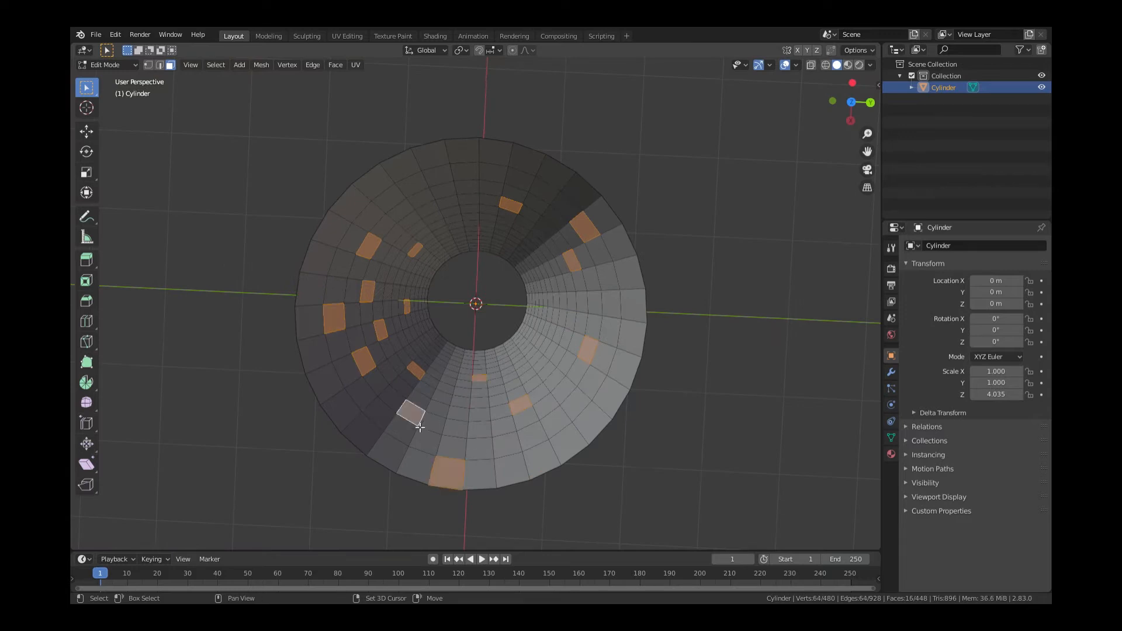
{"action": "left_click", "coordinate": [546, 333], "text": "shift"}
{"action": "left_click", "coordinate": [439, 199], "text": "shift"}
{"action": "left_click", "coordinate": [470, 227], "text": "shift"}
{"action": "left_click", "coordinate": [526, 250], "text": "shift"}
{"action": "left_click", "coordinate": [453, 253], "text": "shift"}
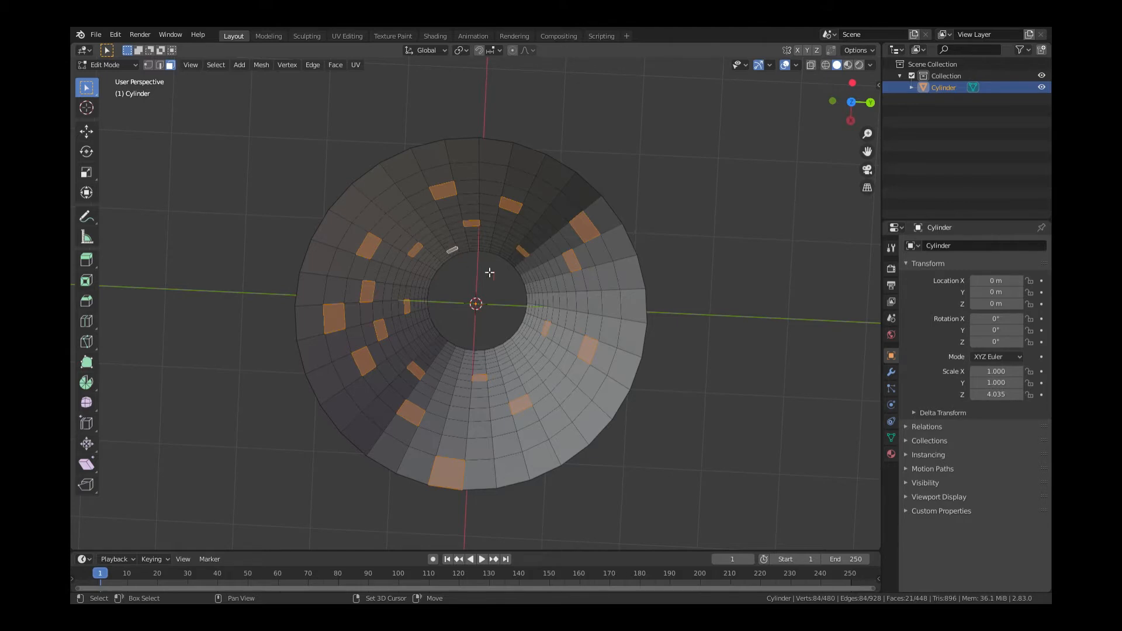
{"action": "scroll", "coordinate": [455, 252], "scroll_direction": "up", "scroll_amount": 2}
{"action": "left_click", "coordinate": [602, 301], "text": "shift"}
{"action": "left_click", "coordinate": [552, 271], "text": "shift"}
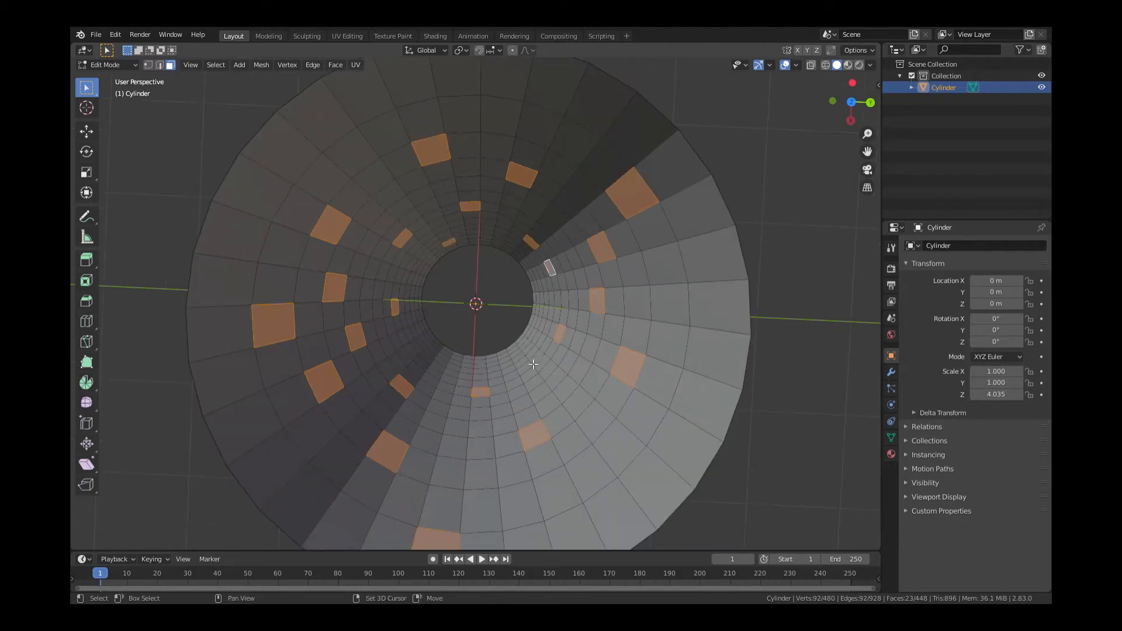
{"action": "left_click", "coordinate": [532, 354], "text": "shift"}
{"action": "left_click", "coordinate": [441, 361], "text": "shift"}
{"action": "left_click", "coordinate": [570, 398], "text": "shift"}
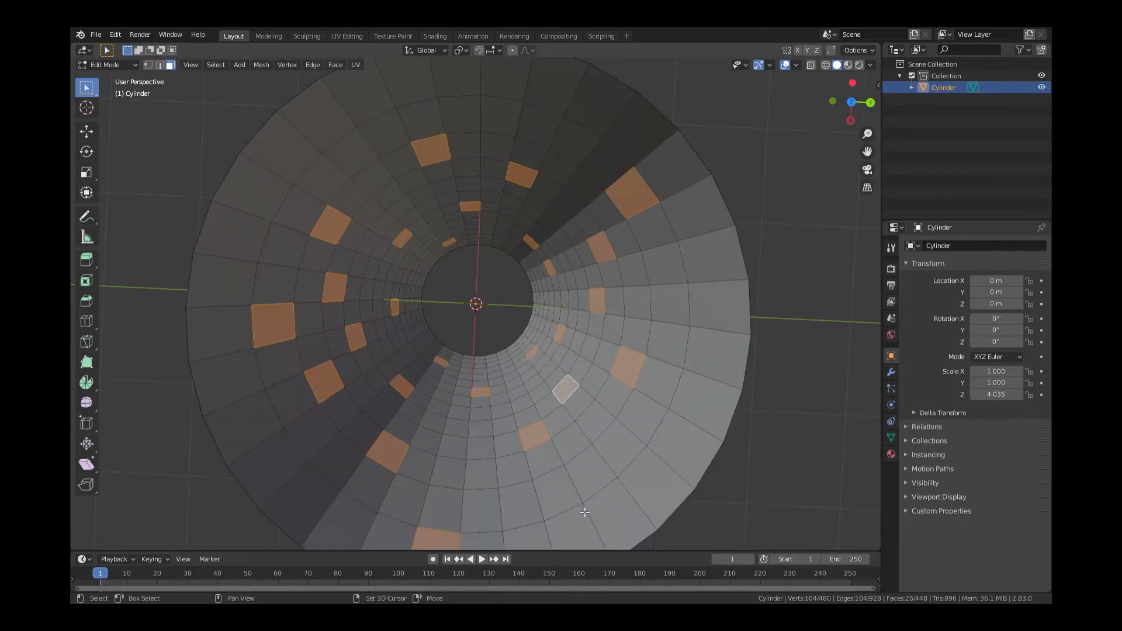
{"action": "left_click", "coordinate": [594, 527], "text": "shift"}
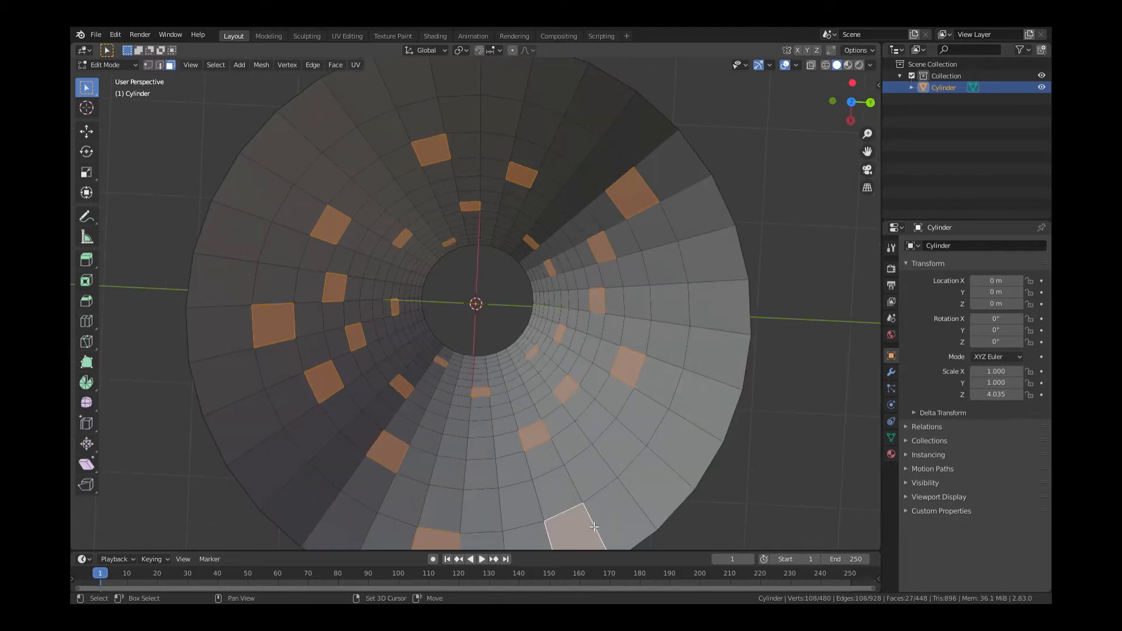
{"action": "left_click", "coordinate": [578, 96], "text": "shift"}
{"action": "left_click", "coordinate": [431, 81], "text": "shift"}
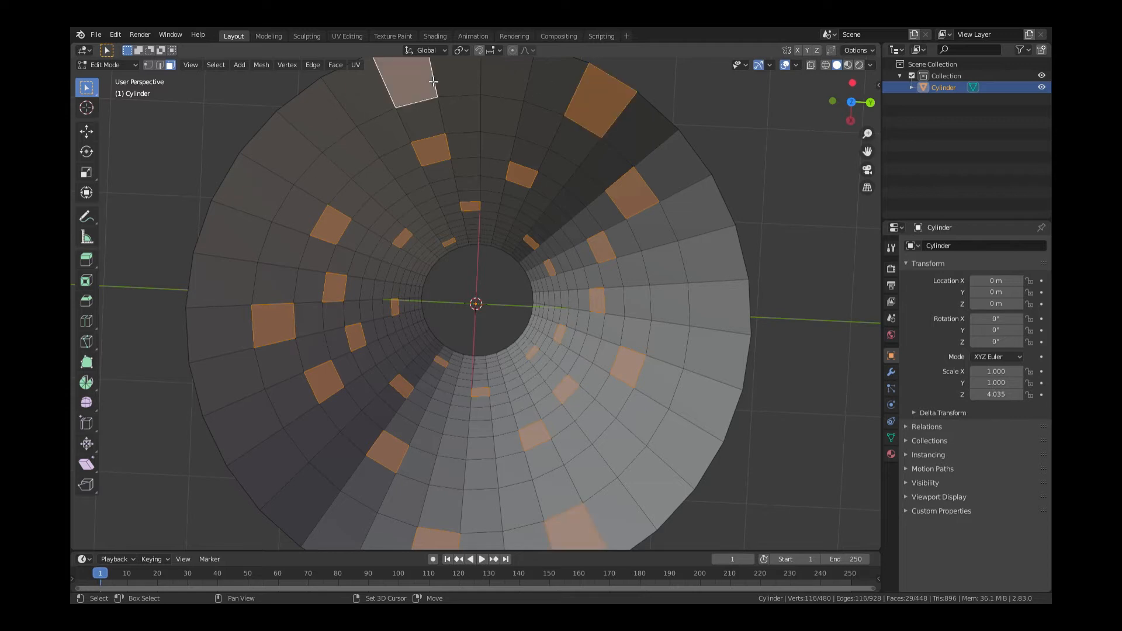
{"action": "left_click", "coordinate": [717, 384], "text": "shift"}
{"action": "scroll", "coordinate": [431, 421], "scroll_direction": "up", "scroll_amount": 2}
{"action": "left_click", "coordinate": [592, 443], "text": "shift"}
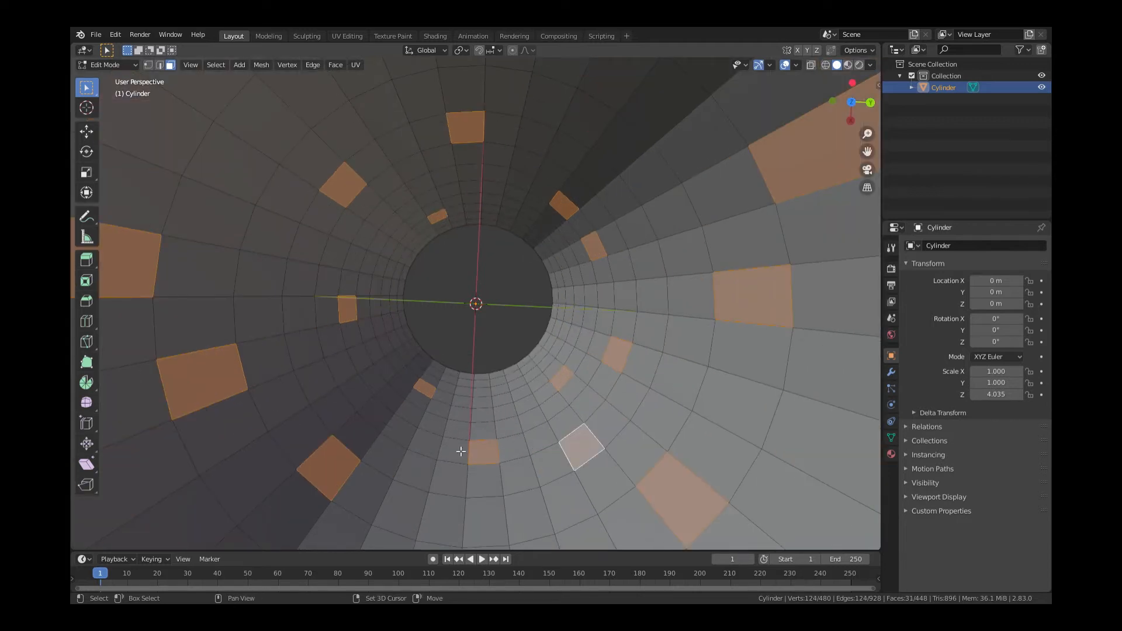
{"action": "left_click", "coordinate": [352, 392], "text": "shift"}
{"action": "left_click", "coordinate": [523, 405], "text": "shift"}
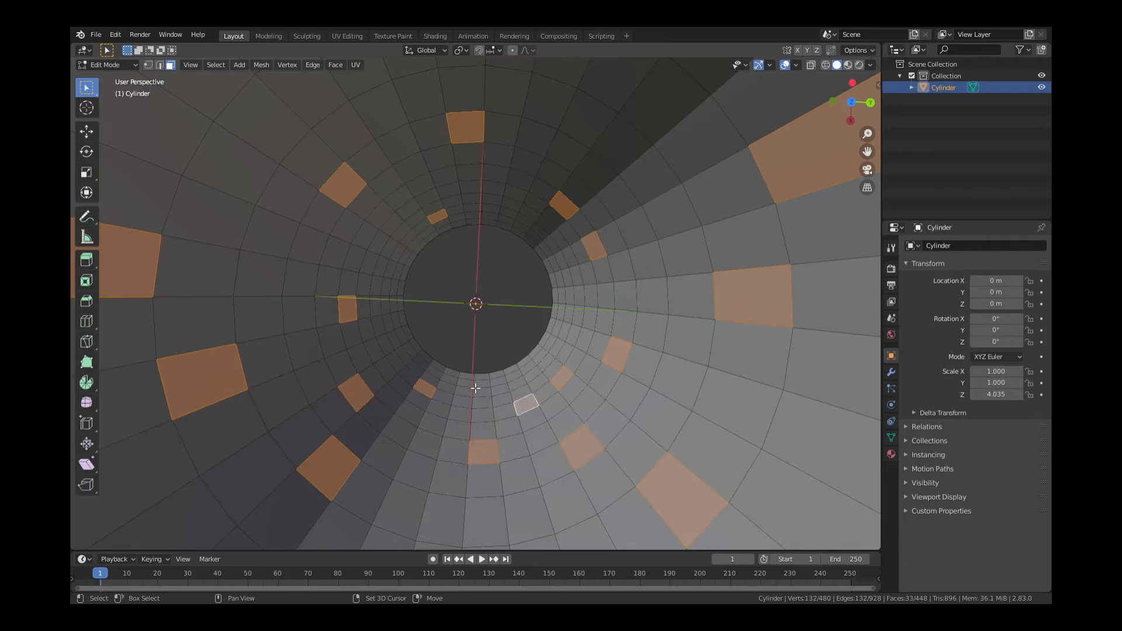
{"action": "left_click", "coordinate": [391, 268], "text": "shift"}
{"action": "left_click", "coordinate": [573, 298], "text": "shift"}
{"action": "scroll", "coordinate": [539, 335], "scroll_direction": "down", "scroll_amount": 5}
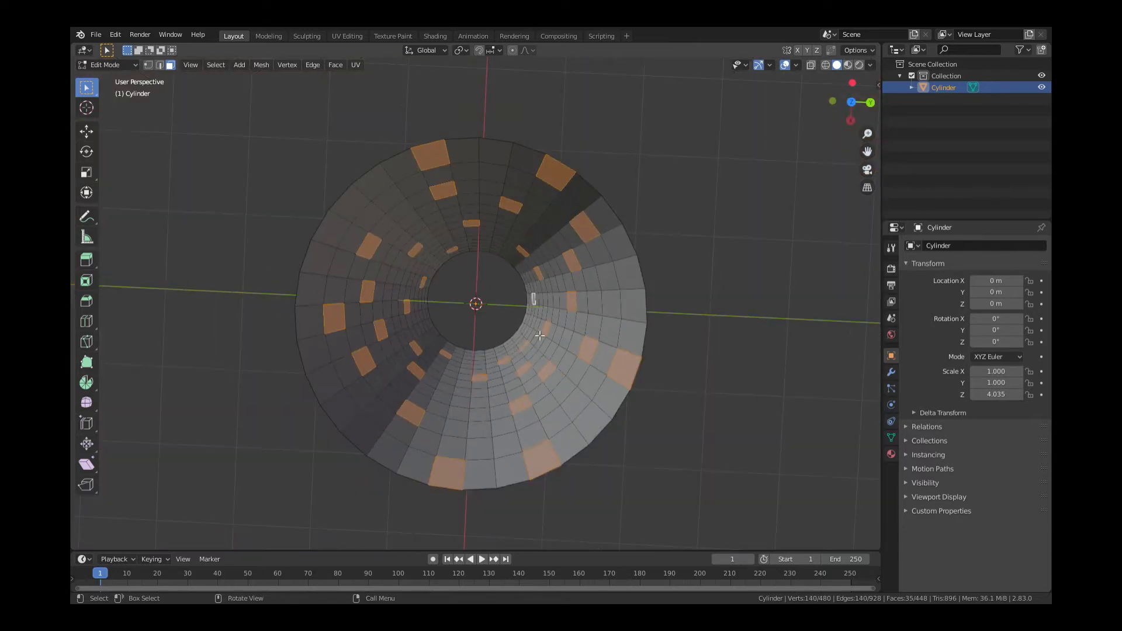
Separate the selected window faces into a new object, Cylinder.001, and select it
{"action": "right_click", "coordinate": [560, 187]}
{"action": "mouse_move", "coordinate": [544, 271]}
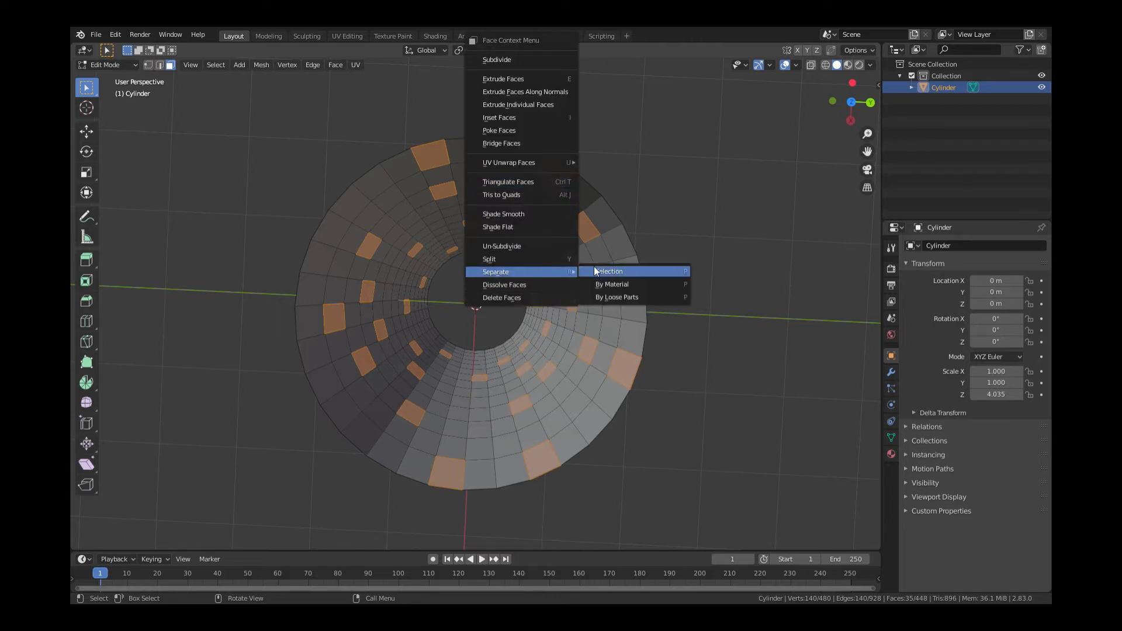
{"action": "left_click", "coordinate": [595, 270]}
{"action": "key", "text": "Tab"}
{"action": "left_click", "coordinate": [591, 228]}
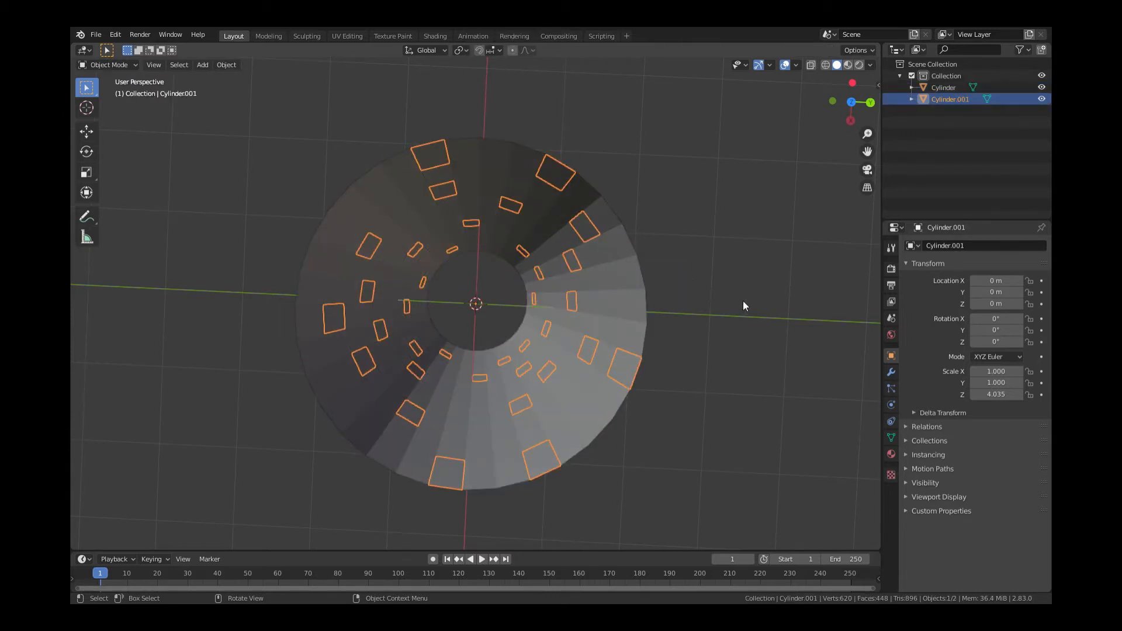
Give Cylinder.001 a new Emission material with strength 5
{"action": "left_click", "coordinate": [891, 454]}
{"action": "left_click", "coordinate": [985, 295]}
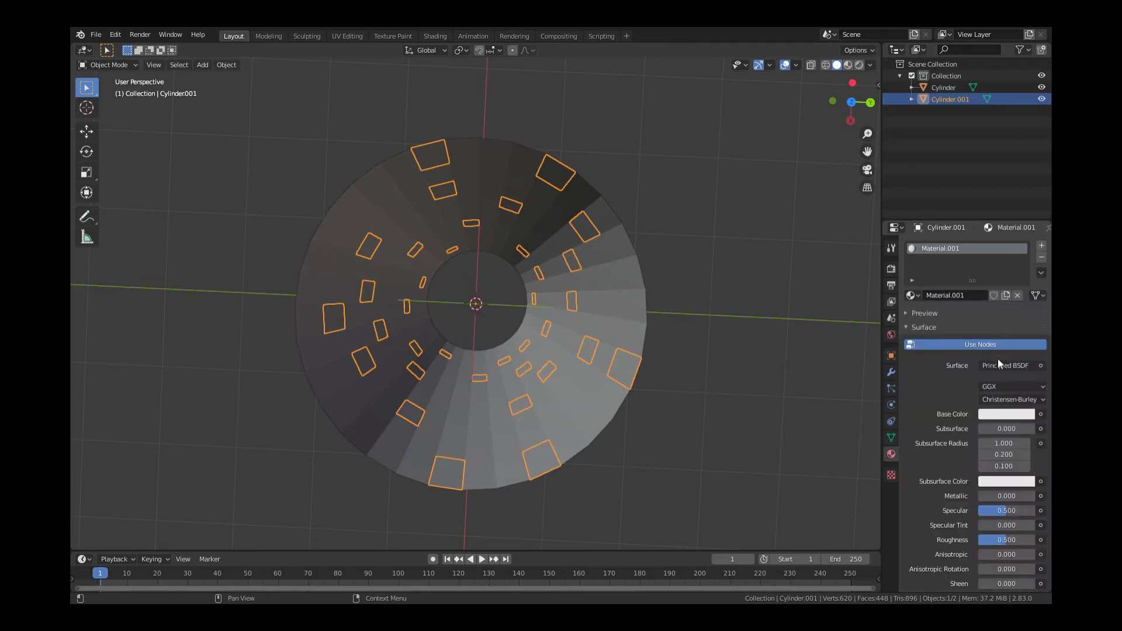
{"action": "left_click", "coordinate": [999, 368]}
{"action": "left_click", "coordinate": [967, 134]}
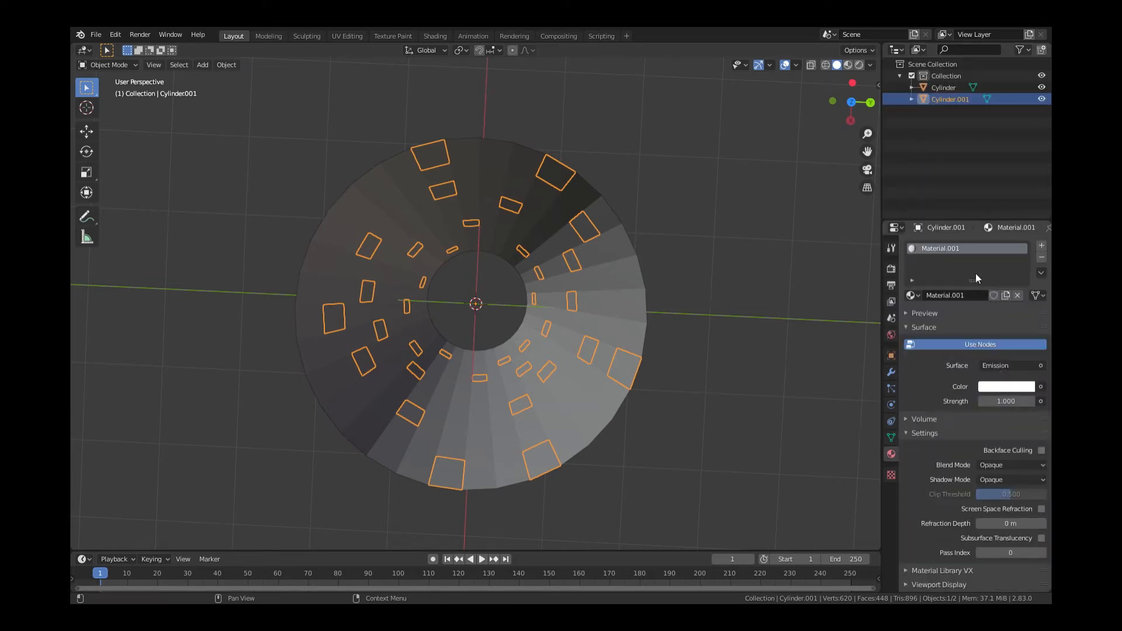
{"action": "left_click", "coordinate": [1007, 401]}
{"action": "type", "text": "5"}
{"action": "key", "text": "Return"}
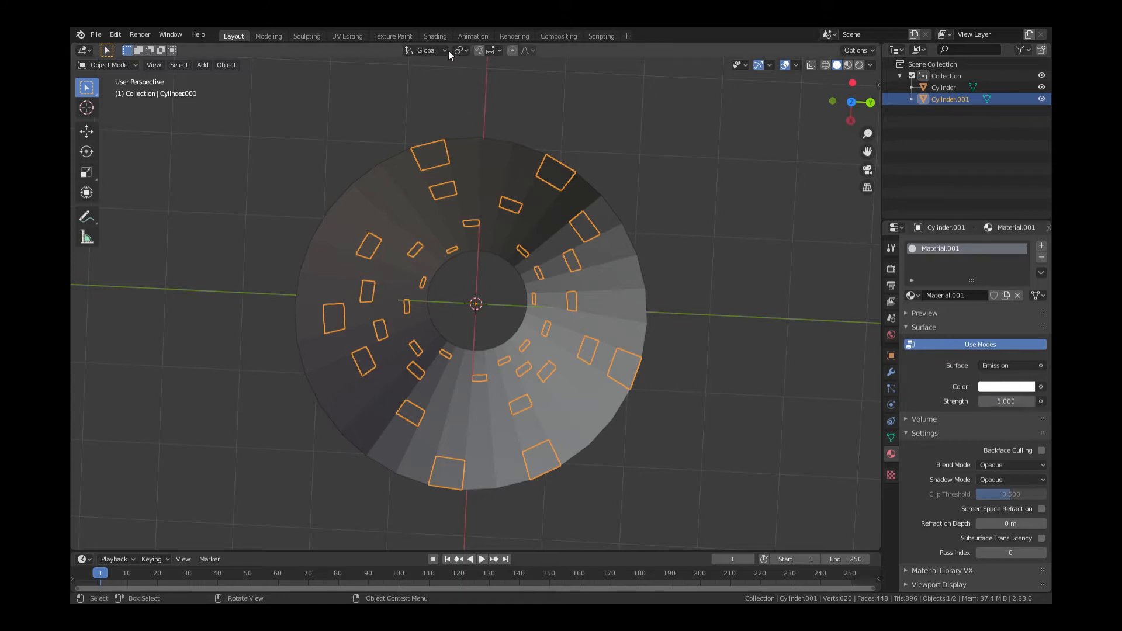
{"action": "left_click", "coordinate": [436, 36]}
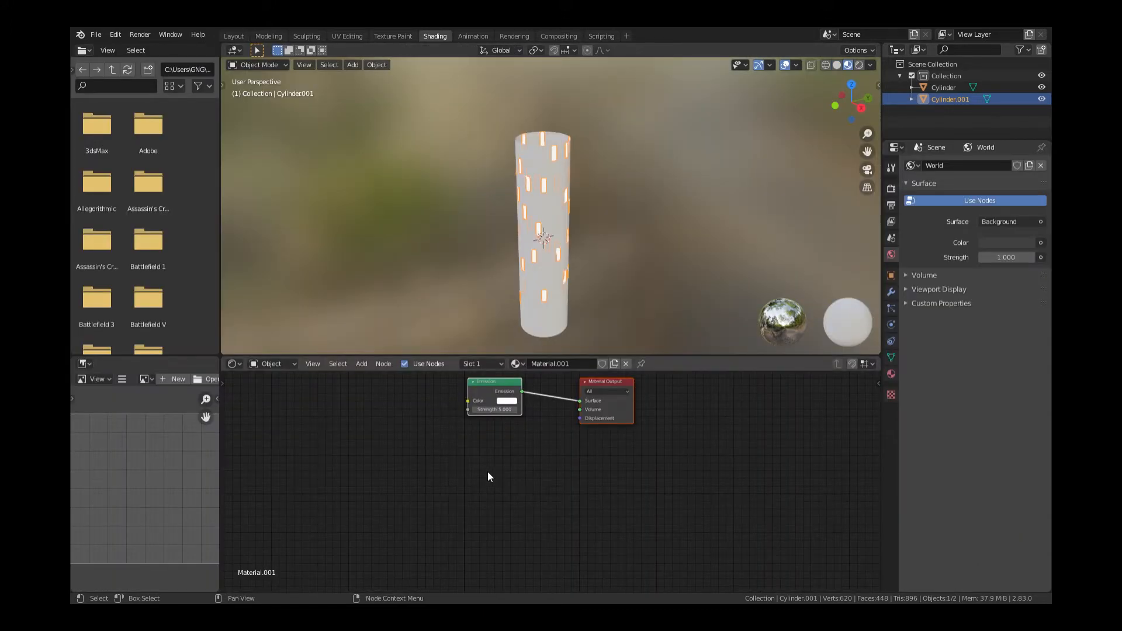
Add a ColorRamp node and connect its Color to the Emission Color input
{"action": "scroll", "coordinate": [488, 472], "scroll_direction": "up", "scroll_amount": 4}
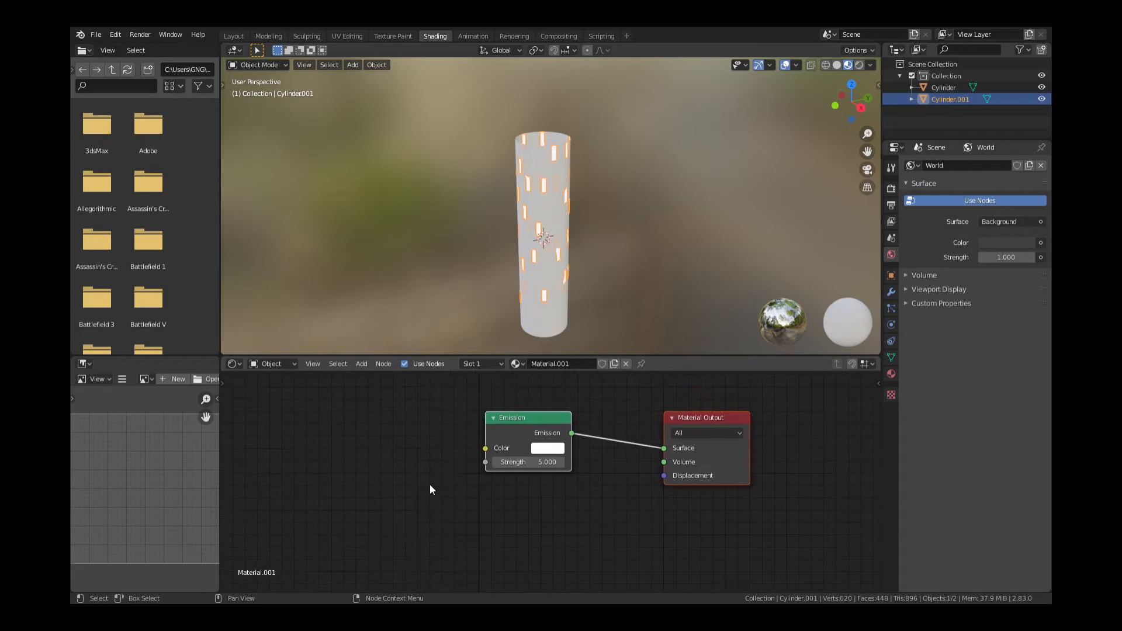
{"action": "key", "text": "shift+a"}
{"action": "left_click", "coordinate": [408, 471]}
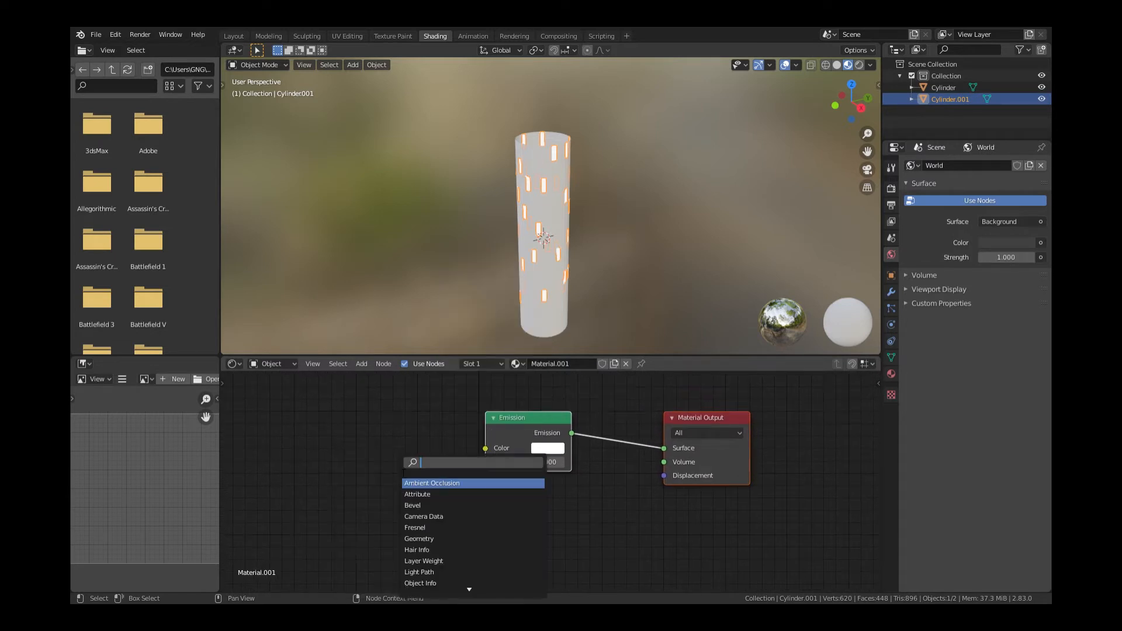
{"action": "type", "text": "colo"}
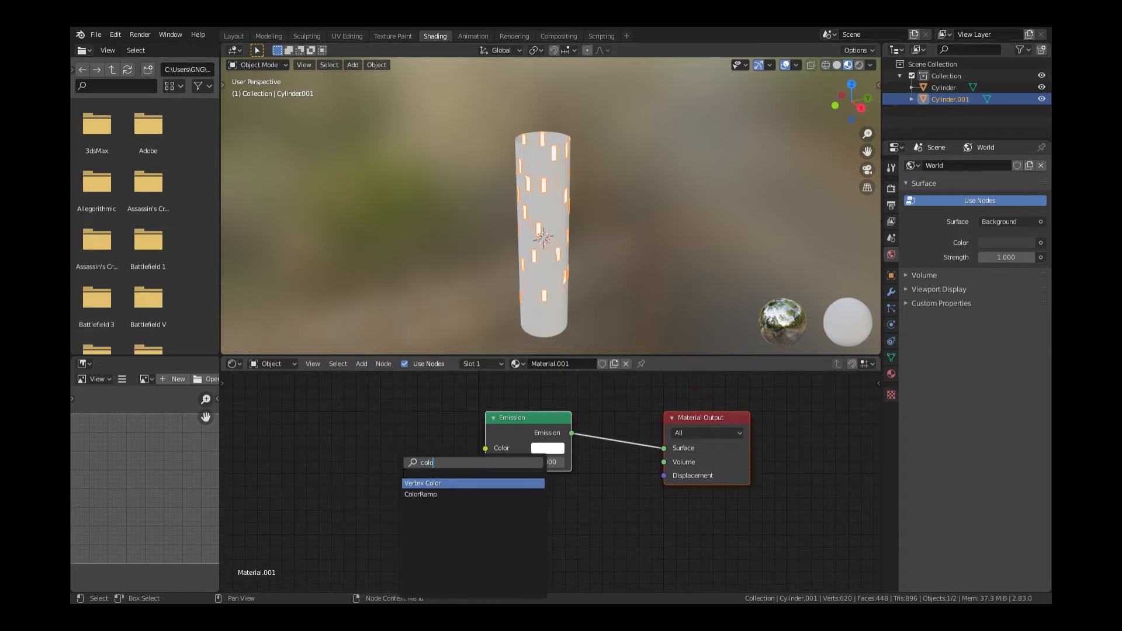
{"action": "key", "text": "Down"}
{"action": "key", "text": "Return"}
{"action": "left_click", "coordinate": [298, 427]}
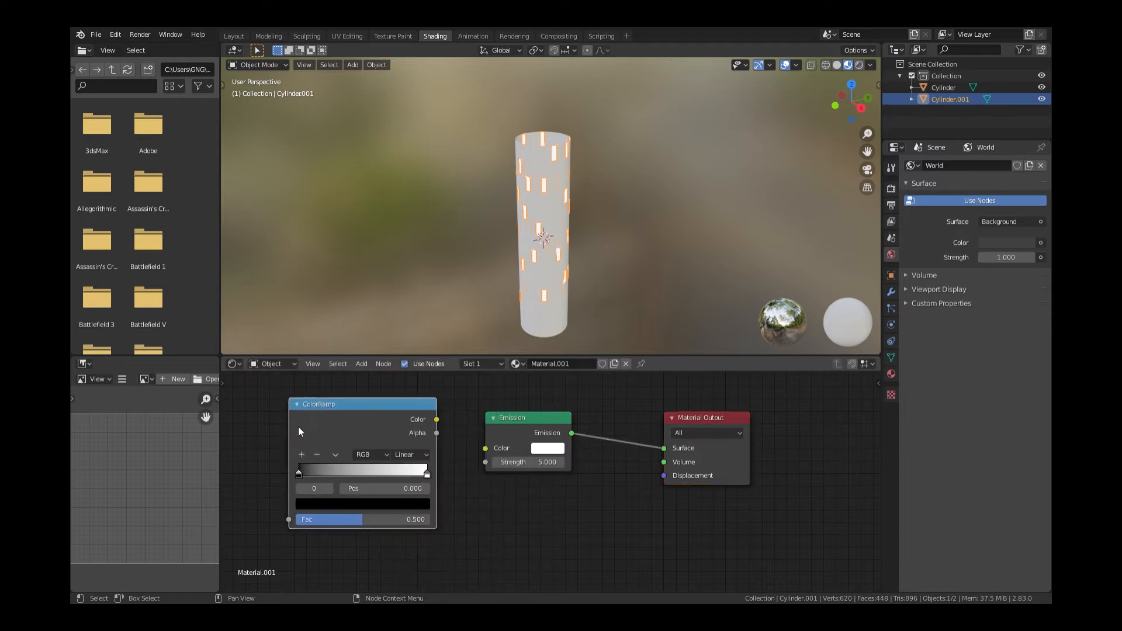
{"action": "left_click_drag", "start_coordinate": [435, 418], "coordinate": [485, 449]}
Make the ramp run from red at 0.132 to light blue at 0.945
{"action": "left_click", "coordinate": [423, 474]}
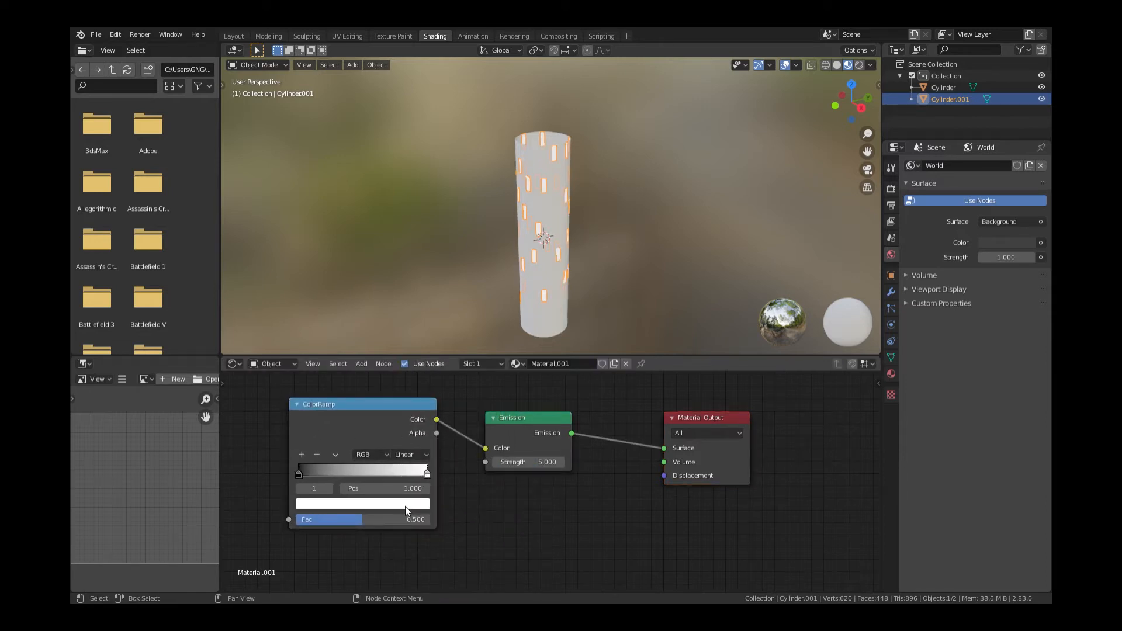
{"action": "left_click", "coordinate": [404, 506]}
{"action": "left_click_drag", "start_coordinate": [356, 395], "coordinate": [361, 349]}
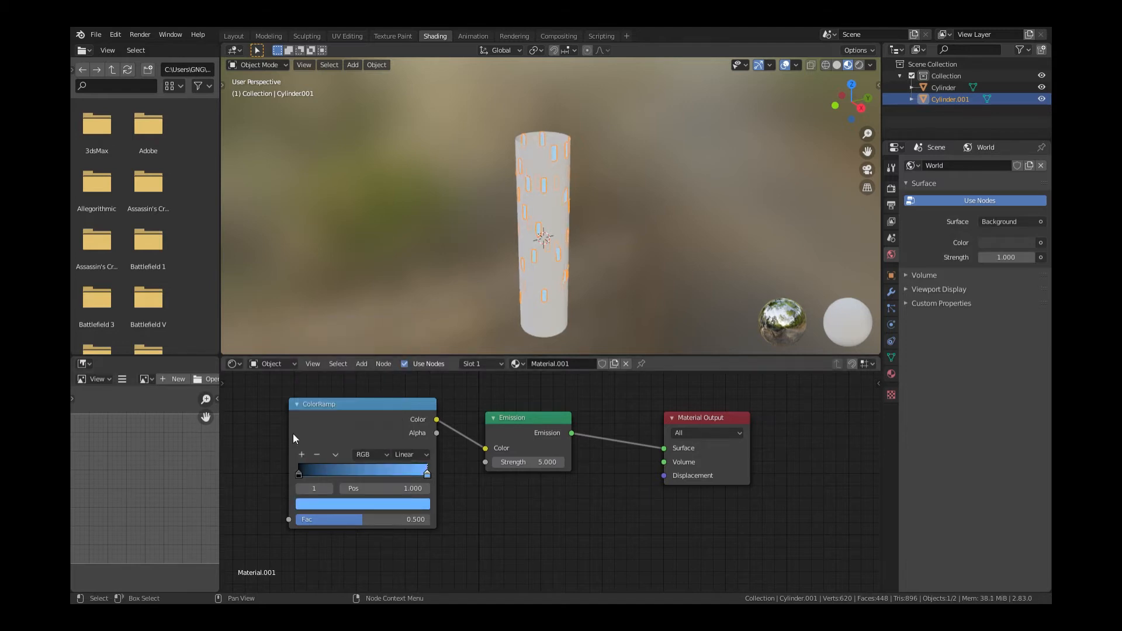
{"action": "left_click", "coordinate": [306, 470]}
{"action": "left_click", "coordinate": [321, 507]}
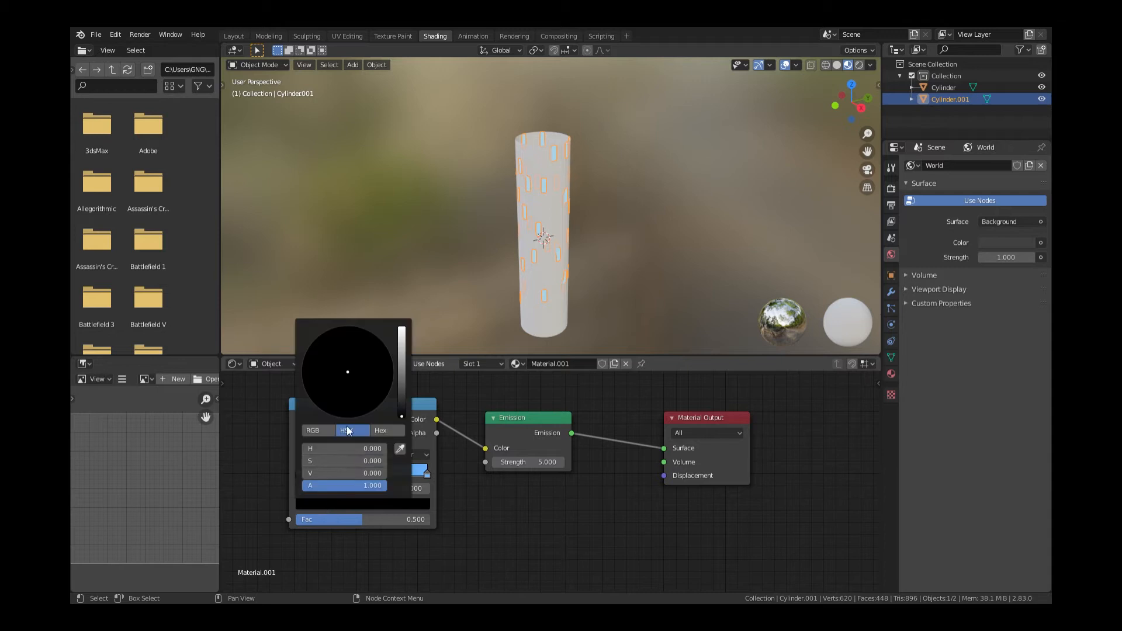
{"action": "left_click_drag", "start_coordinate": [403, 340], "coordinate": [402, 327]}
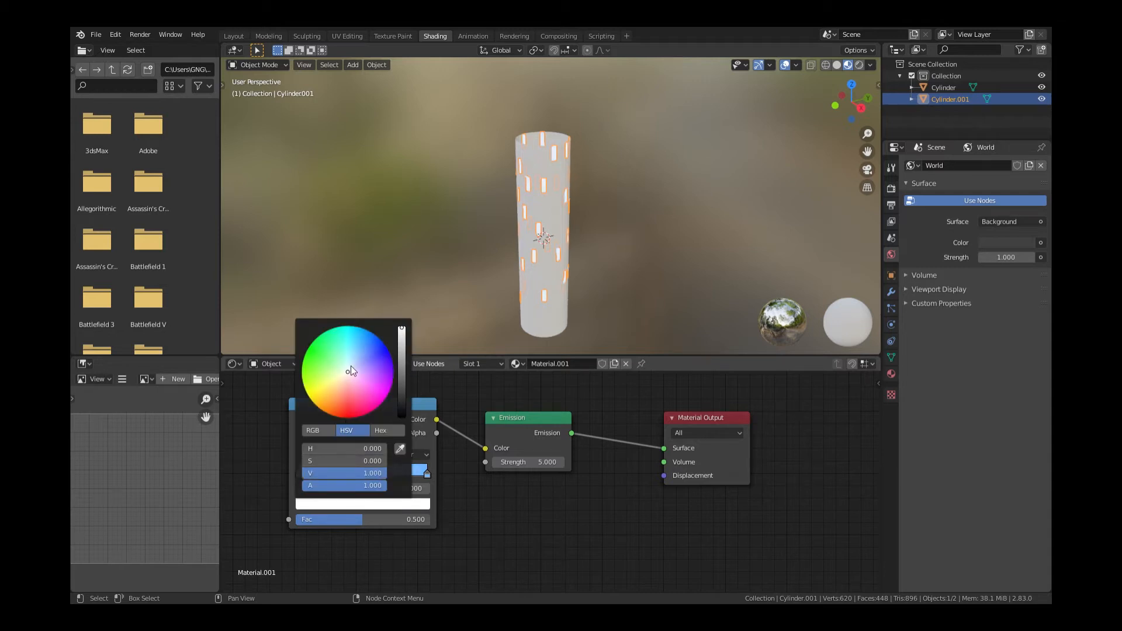
{"action": "left_click_drag", "start_coordinate": [351, 367], "coordinate": [345, 418]}
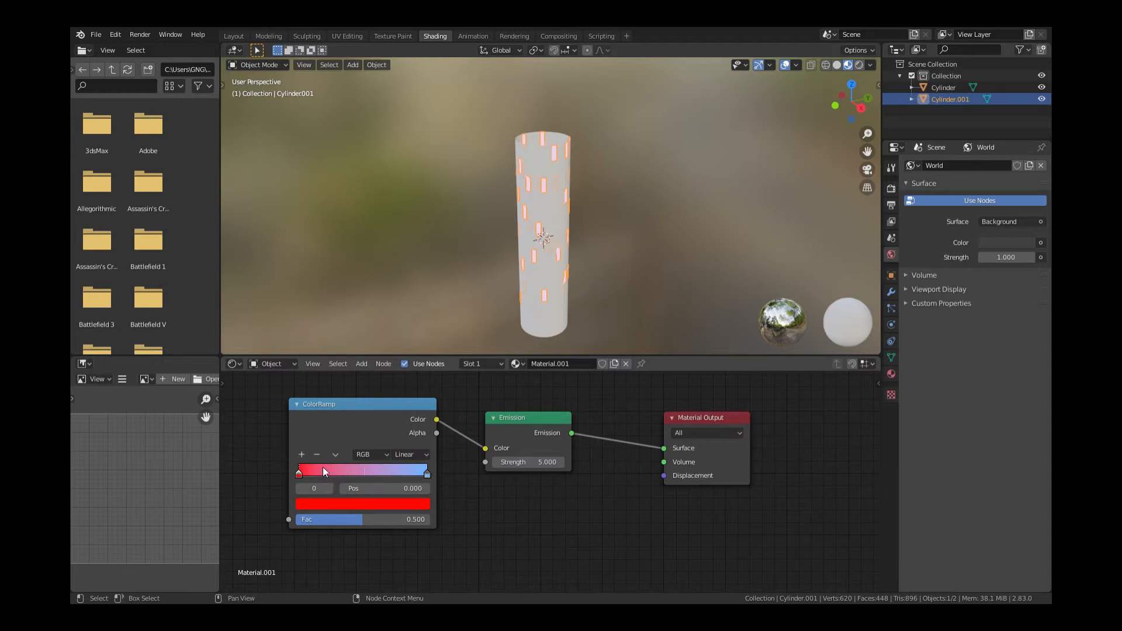
{"action": "left_click_drag", "start_coordinate": [300, 474], "coordinate": [316, 475]}
{"action": "left_click_drag", "start_coordinate": [427, 475], "coordinate": [420, 479]}
{"action": "left_click_drag", "start_coordinate": [380, 411], "coordinate": [489, 440]}
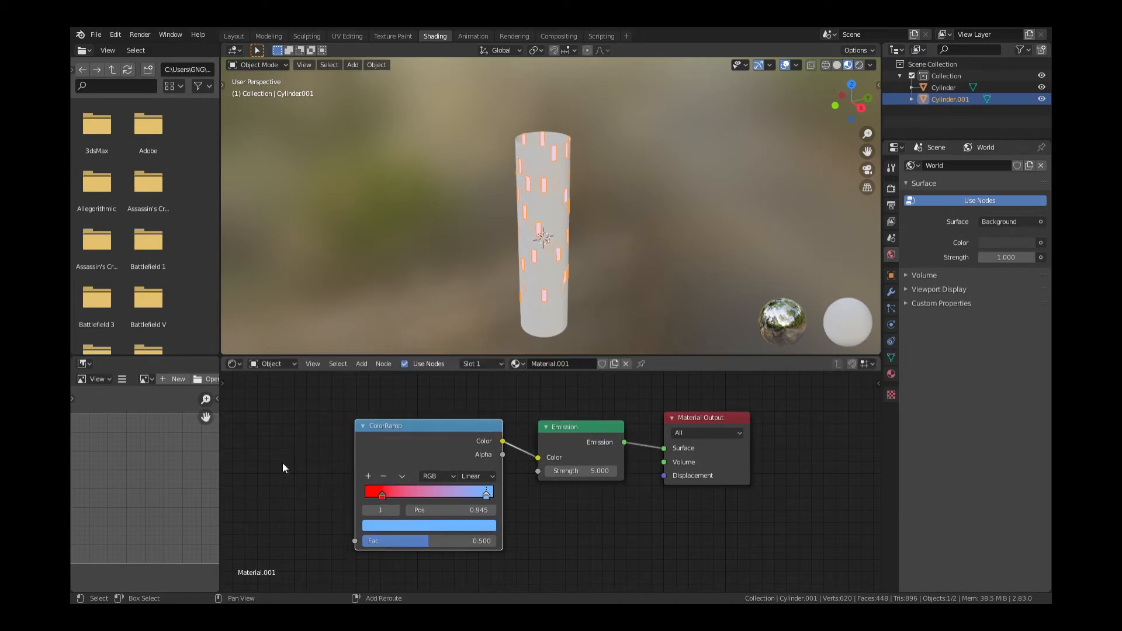
Add a Voronoi Texture node and link its Color output to the ColorRamp Fac input
{"action": "key", "text": "shift+a"}
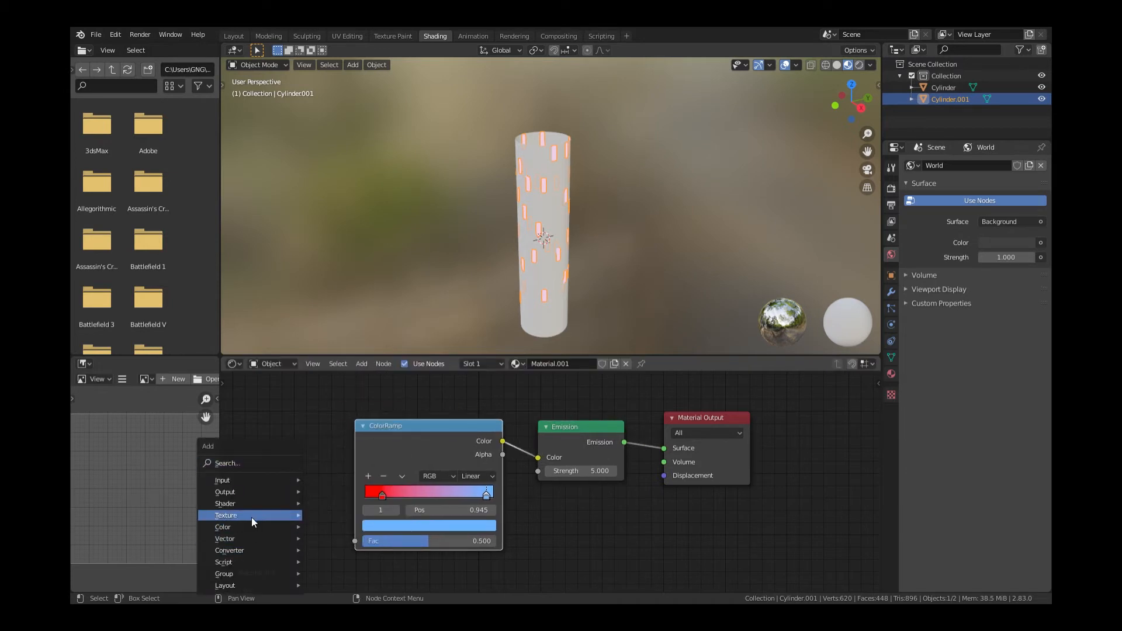
{"action": "mouse_move", "coordinate": [251, 517]}
{"action": "left_click", "coordinate": [343, 489]}
{"action": "left_click", "coordinate": [264, 478]}
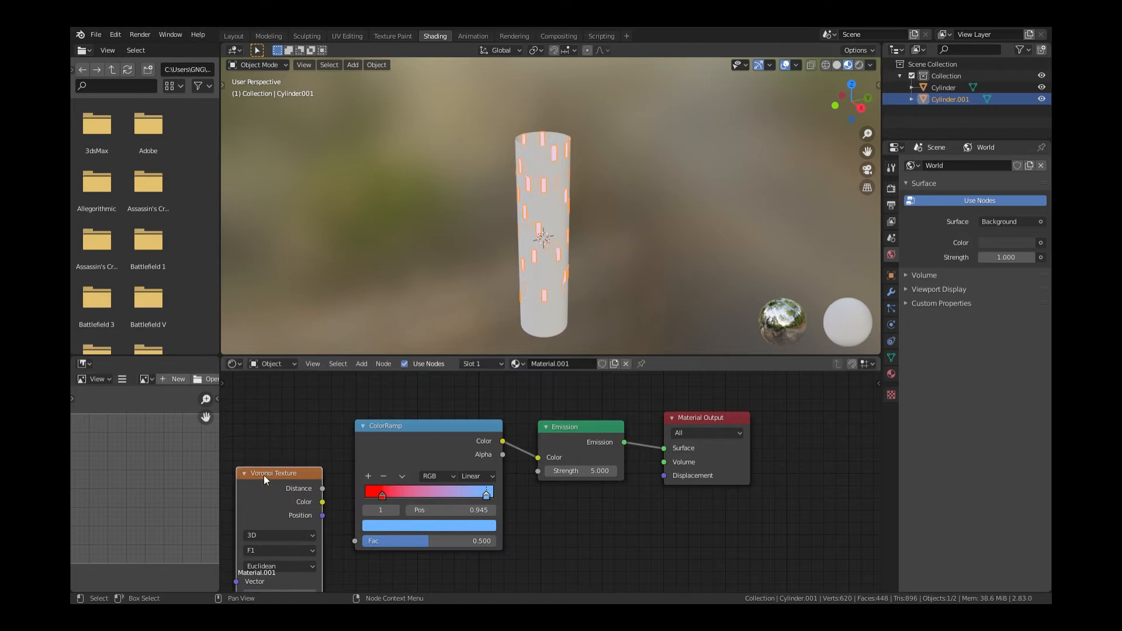
{"action": "left_click_drag", "start_coordinate": [323, 503], "coordinate": [353, 542]}
{"action": "middle_click_drag", "start_coordinate": [258, 476], "coordinate": [429, 476]}
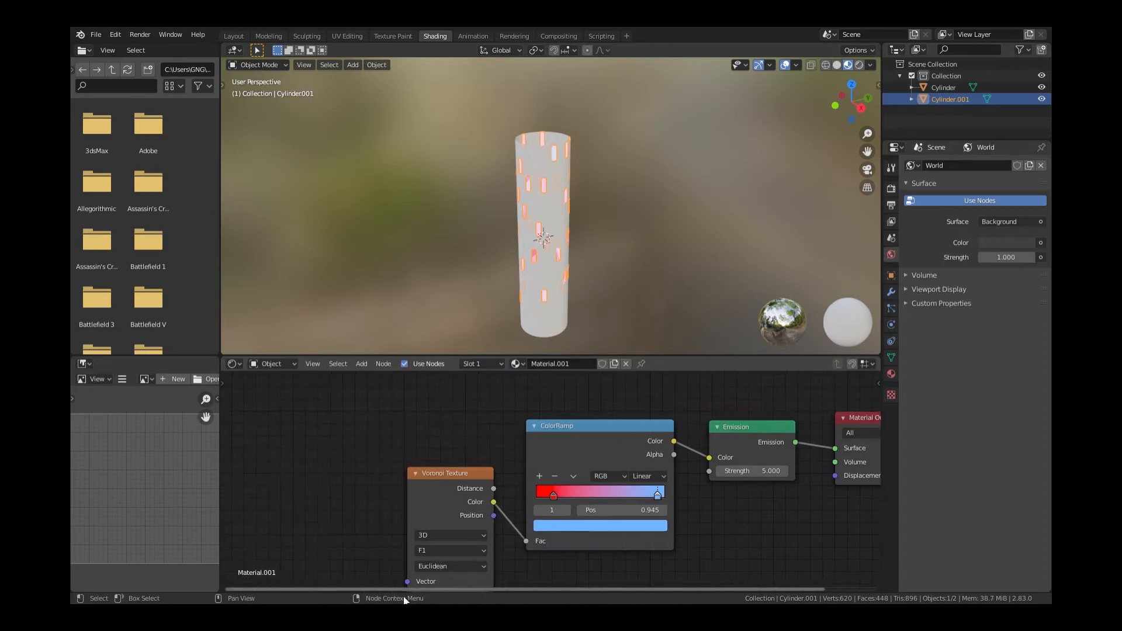
{"action": "left_click_drag", "start_coordinate": [429, 476], "coordinate": [418, 459]}
{"action": "left_click", "coordinate": [83, 364]}
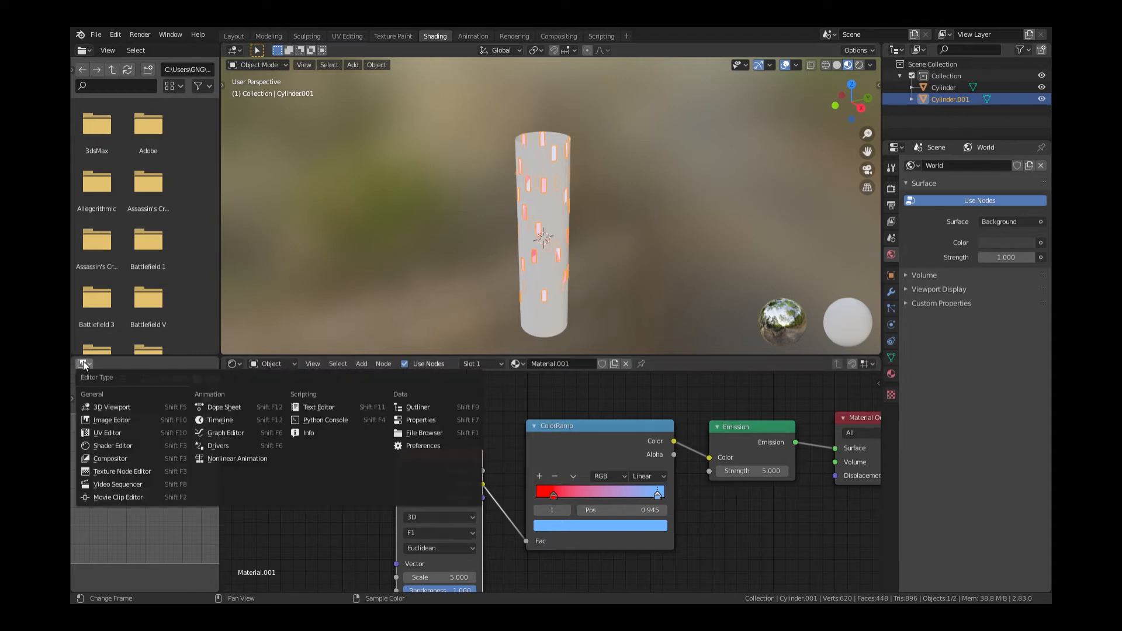
Make the lower-left area a Timeline, enable auto keying, and keyframe Voronoi Scale 5 at frame 1
{"action": "left_click", "coordinate": [213, 419]}
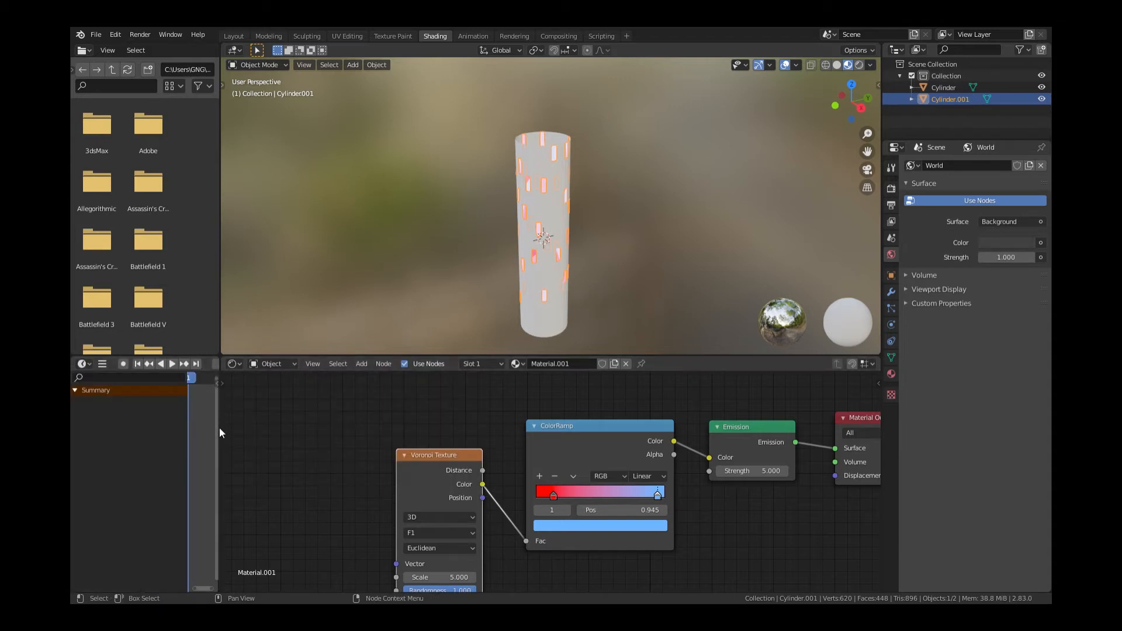
{"action": "left_click_drag", "start_coordinate": [227, 450], "coordinate": [359, 474]}
{"action": "left_click_drag", "start_coordinate": [500, 454], "coordinate": [494, 421]}
{"action": "left_click", "coordinate": [123, 364]}
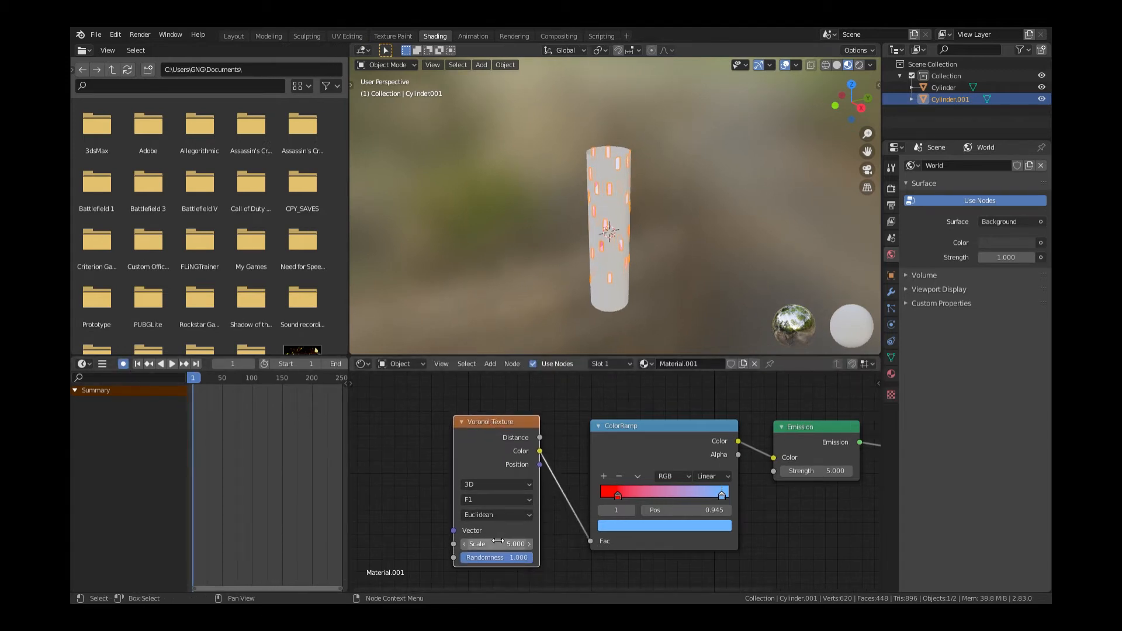
{"action": "key", "text": "i"}
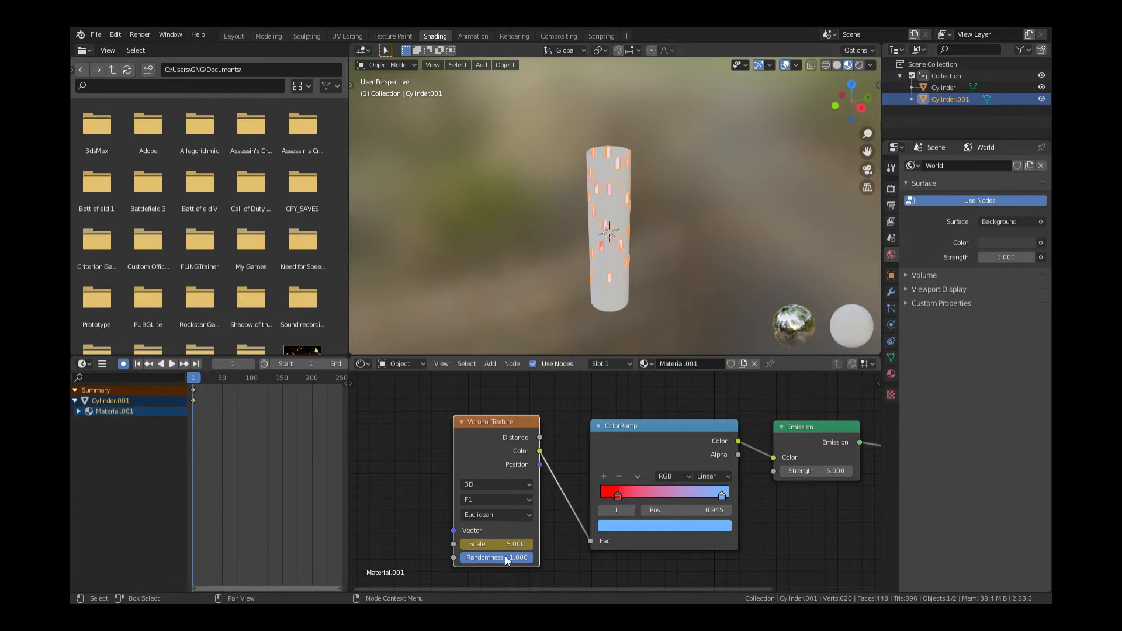
Slide the ramp stops to widen the red range: red near 0.268, blue at 0.868
{"action": "left_click_drag", "start_coordinate": [725, 496], "coordinate": [714, 498]}
{"action": "scroll", "coordinate": [624, 321], "scroll_direction": "up", "scroll_amount": 5}
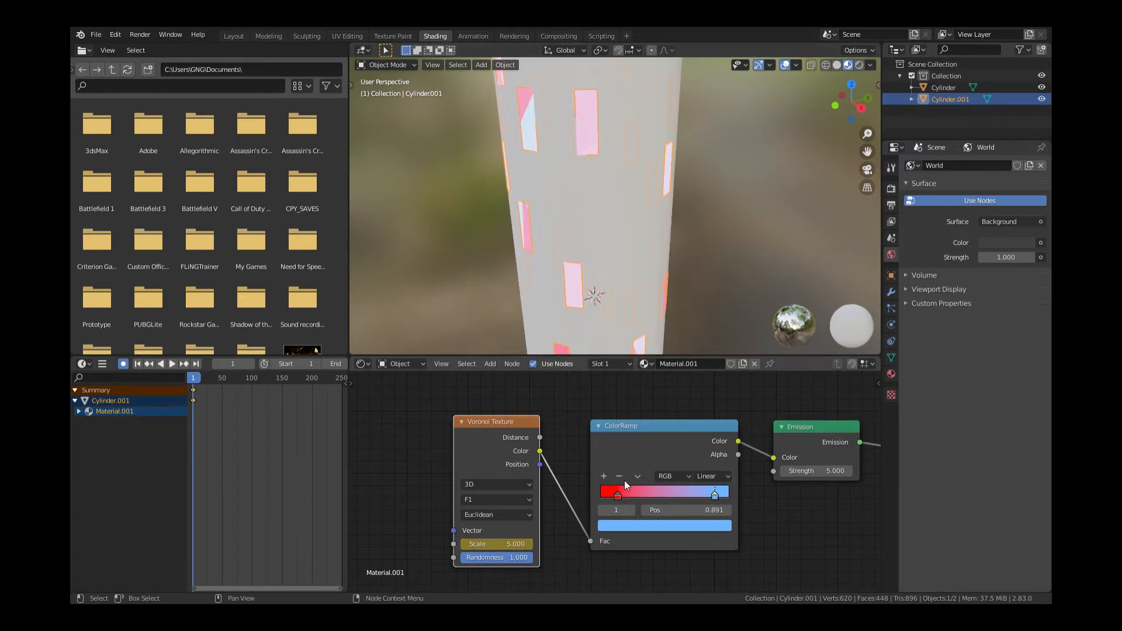
{"action": "left_click_drag", "start_coordinate": [619, 493], "coordinate": [644, 491]}
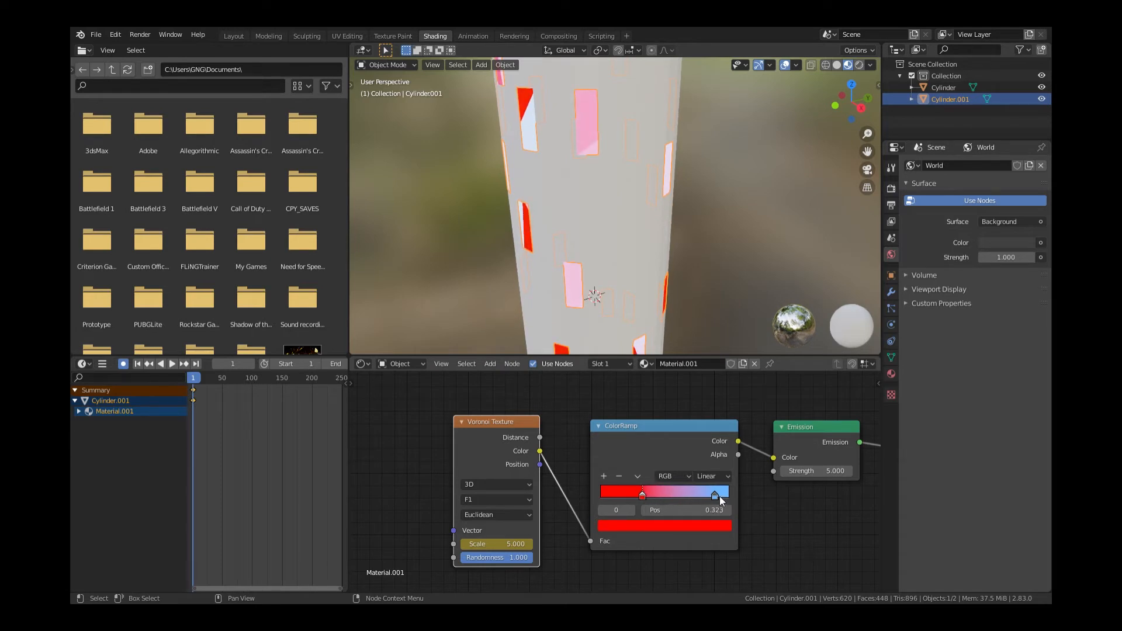
{"action": "left_click_drag", "start_coordinate": [716, 496], "coordinate": [713, 499]}
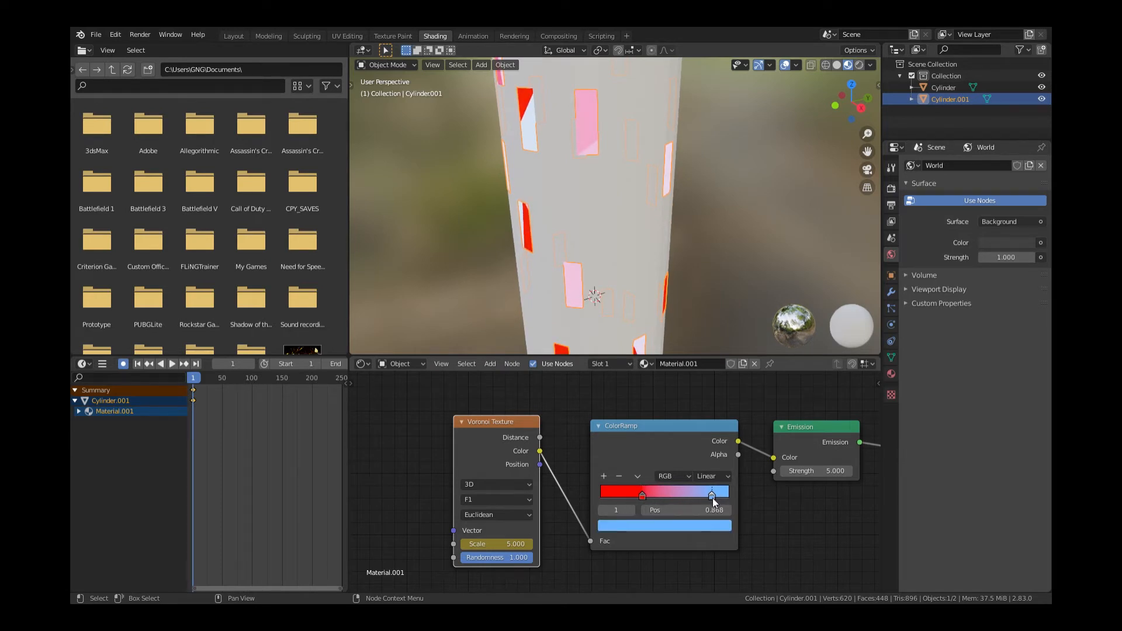
{"action": "scroll", "coordinate": [599, 254], "scroll_direction": "down", "scroll_amount": 3}
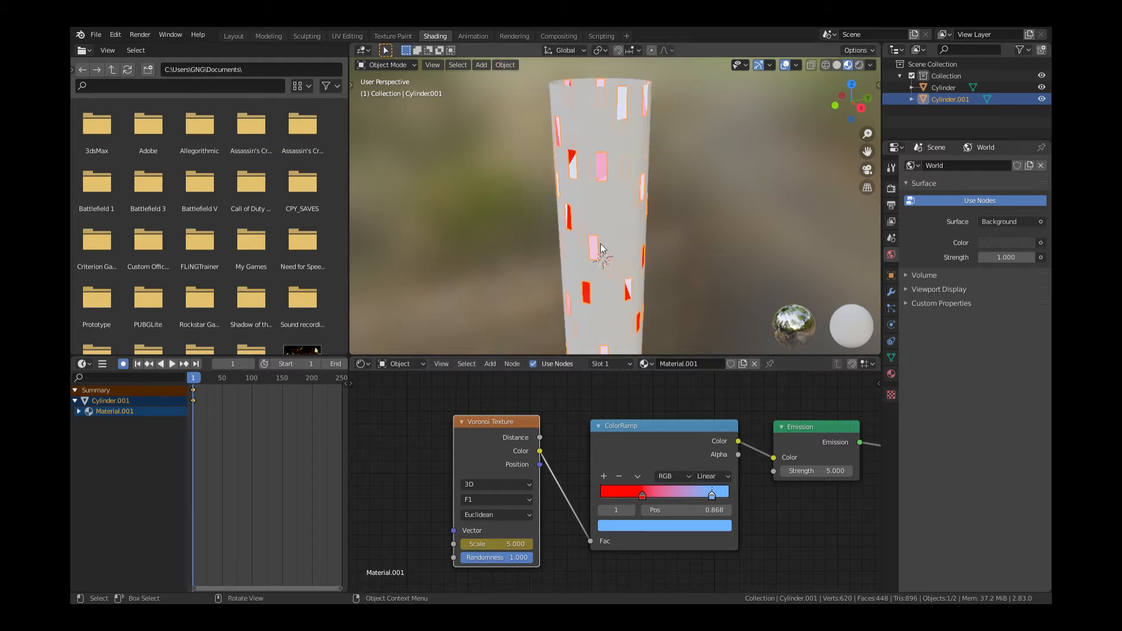
{"action": "scroll", "coordinate": [600, 248], "scroll_direction": "up", "scroll_amount": 2}
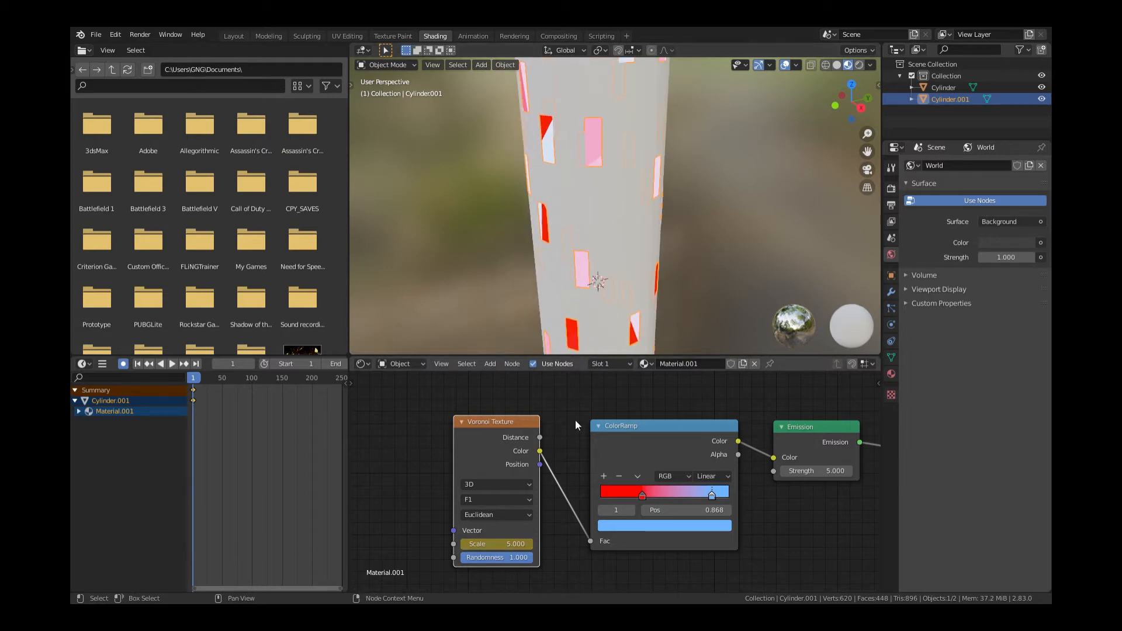
Keyframe Voronoi Scale at 12.5 on frame 50 and 19.9 on frame 150
{"action": "left_click", "coordinate": [223, 377]}
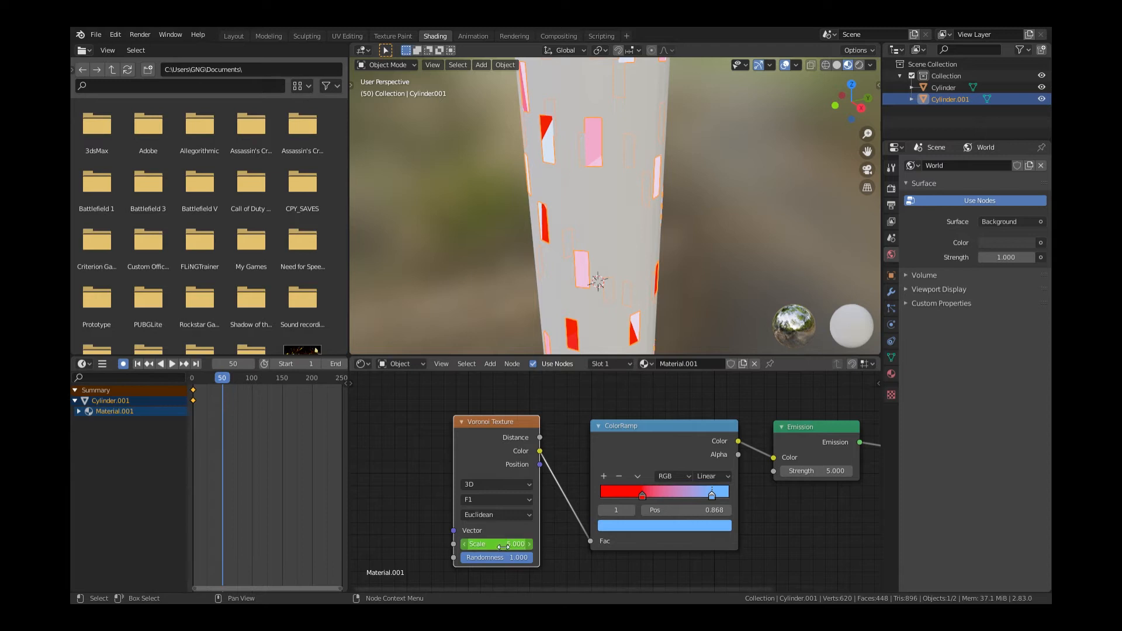
{"action": "left_click_drag", "start_coordinate": [494, 544], "coordinate": [528, 544]}
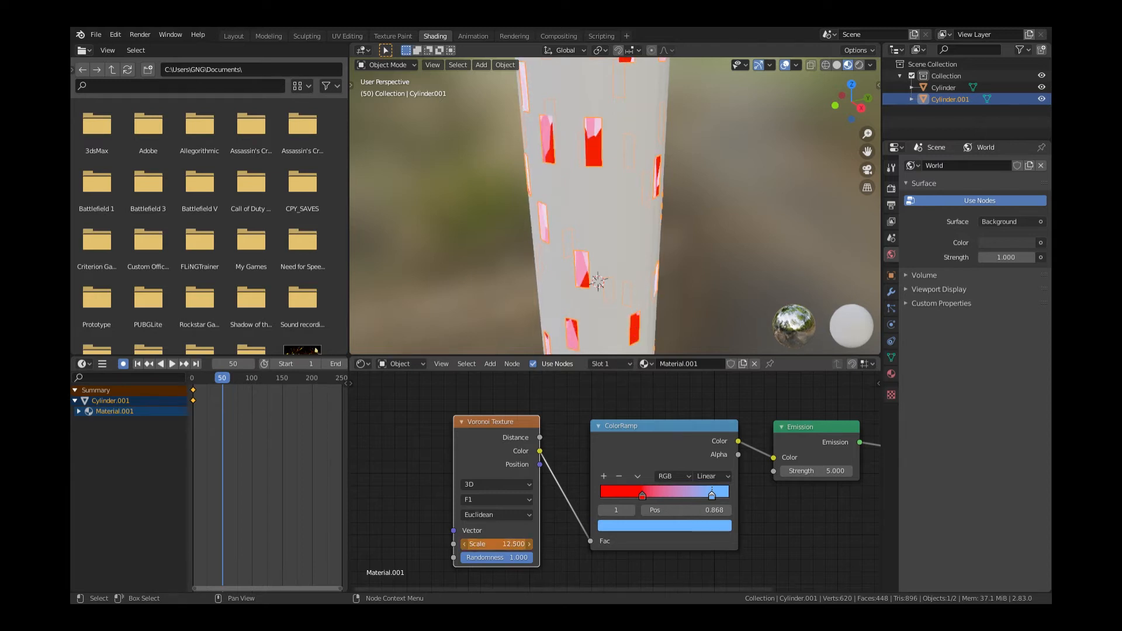
{"action": "key", "text": "i"}
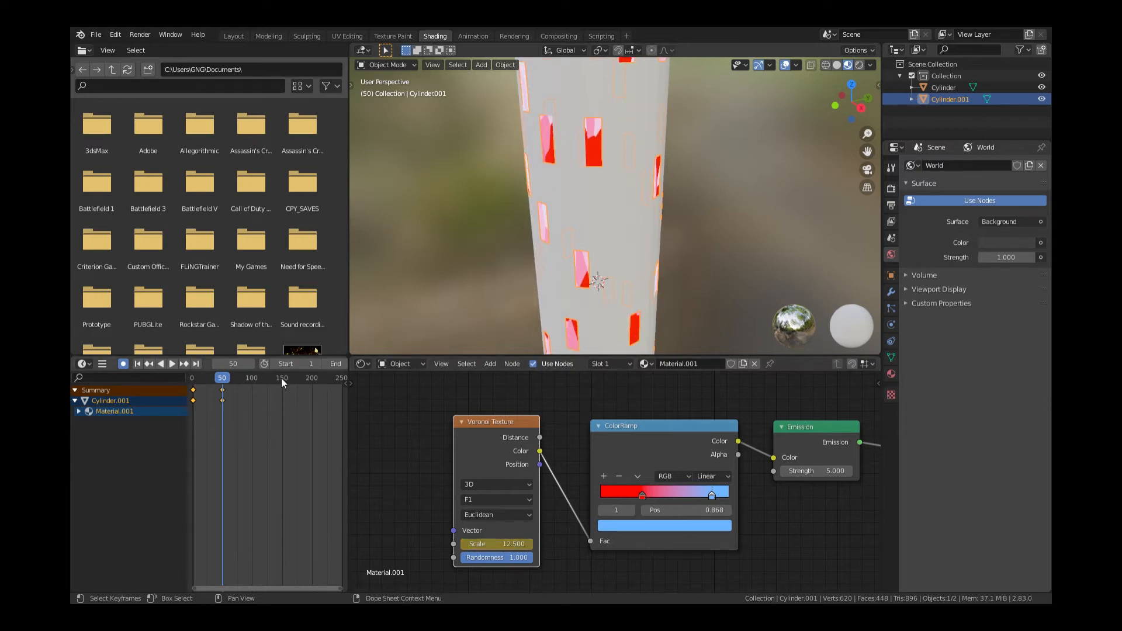
{"action": "left_click", "coordinate": [282, 375]}
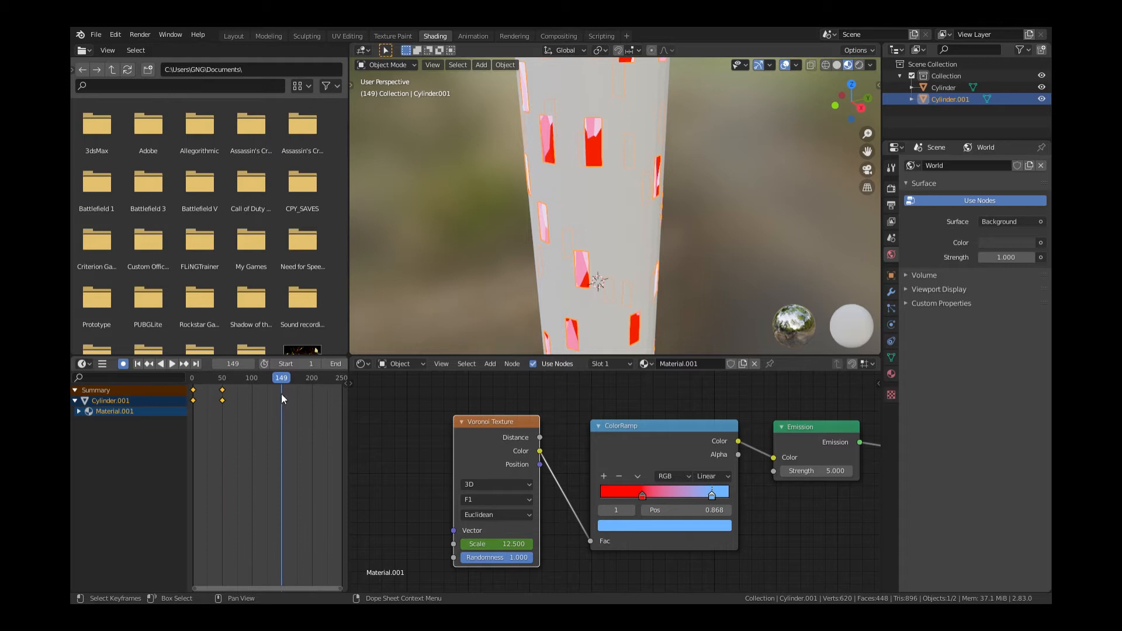
{"action": "left_click", "coordinate": [251, 363]}
{"action": "left_click_drag", "start_coordinate": [512, 543], "coordinate": [576, 544]}
{"action": "key", "text": "i"}
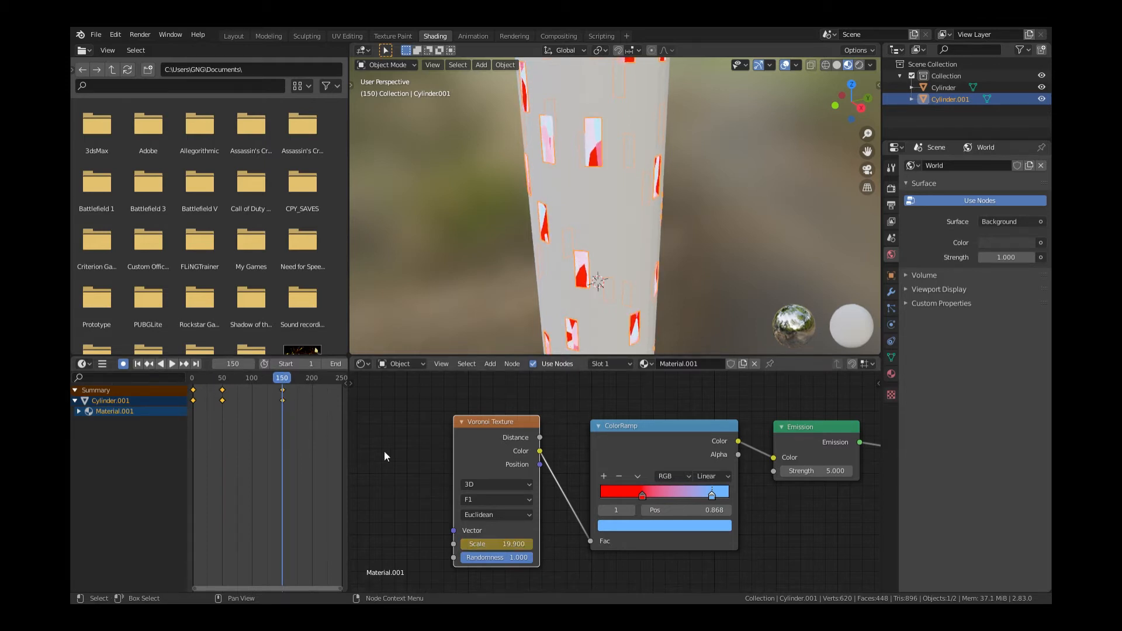
At frame 250, set Voronoi Scale to 40.3, then turn off auto keying
{"action": "left_click", "coordinate": [338, 377]}
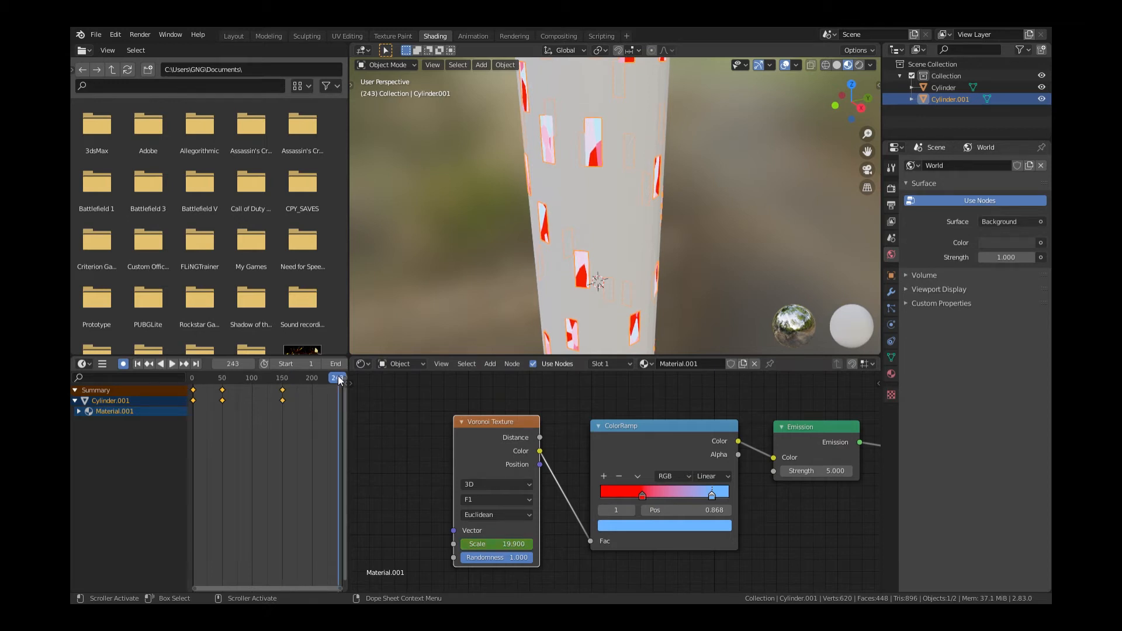
{"action": "left_click", "coordinate": [251, 363]}
{"action": "left_click", "coordinate": [251, 363]}
{"action": "left_click", "coordinate": [251, 364]}
{"action": "left_click", "coordinate": [252, 364]}
{"action": "left_click", "coordinate": [252, 364]}
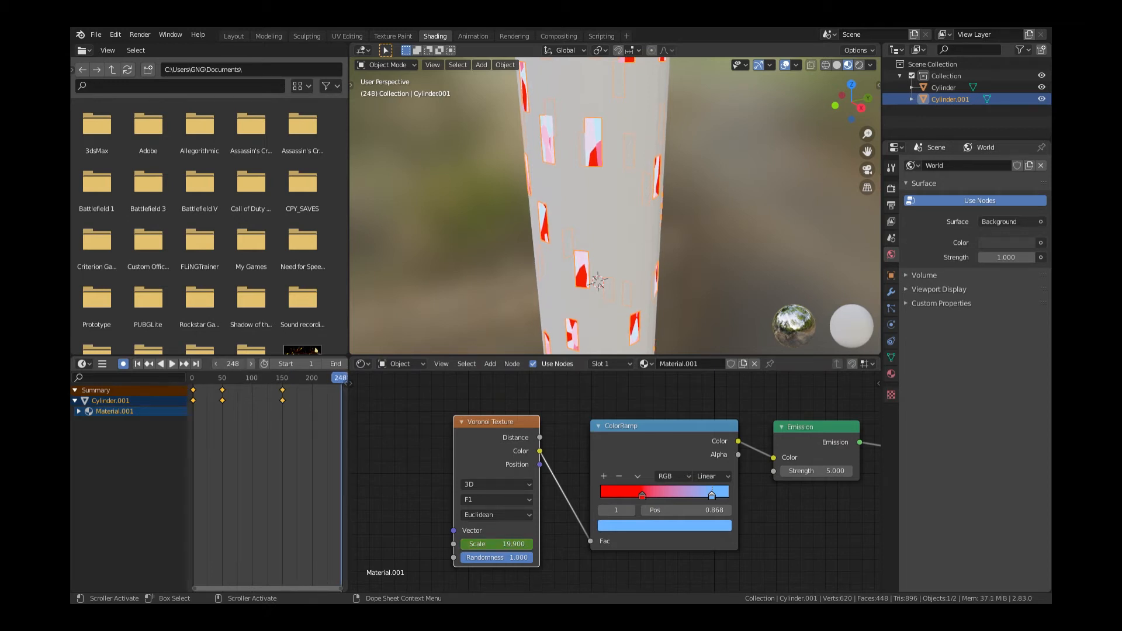
{"action": "left_click", "coordinate": [251, 364]}
{"action": "left_click", "coordinate": [251, 363]}
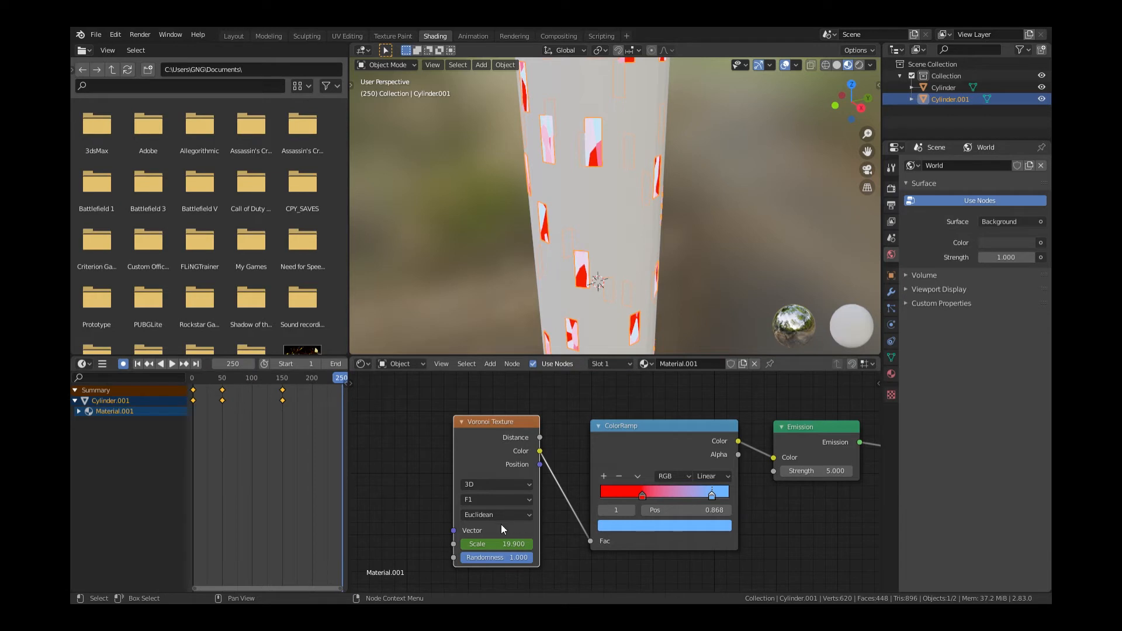
{"action": "left_click", "coordinate": [506, 543]}
{"action": "type", "text": "30.8"}
{"action": "key", "text": "Return"}
{"action": "left_click_drag", "start_coordinate": [497, 545], "coordinate": [526, 544]}
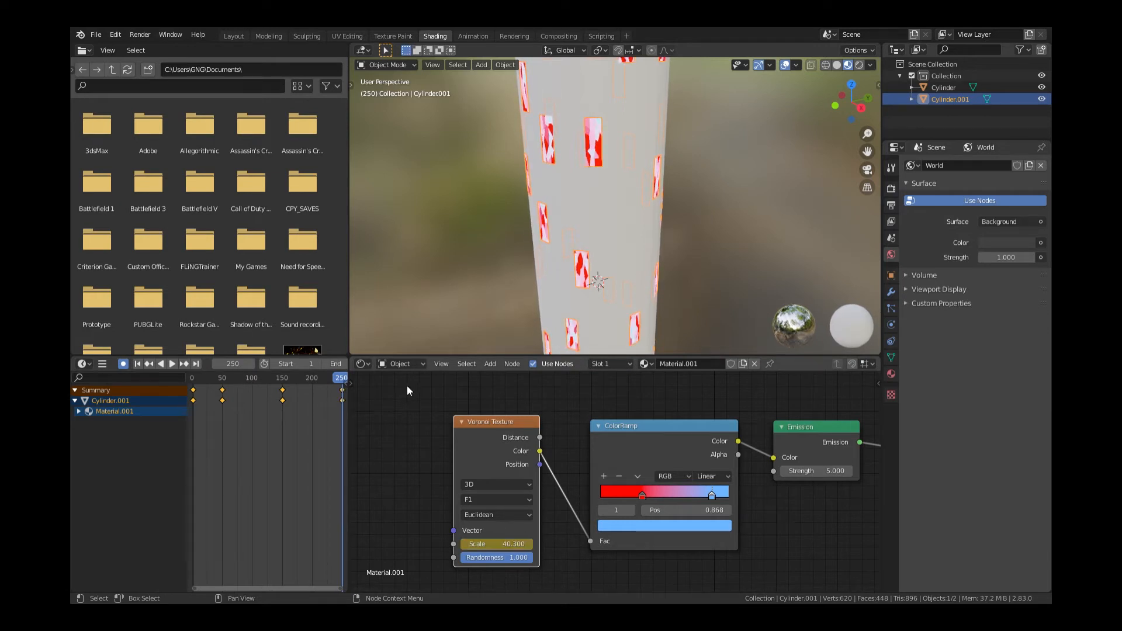
{"action": "left_click", "coordinate": [123, 363]}
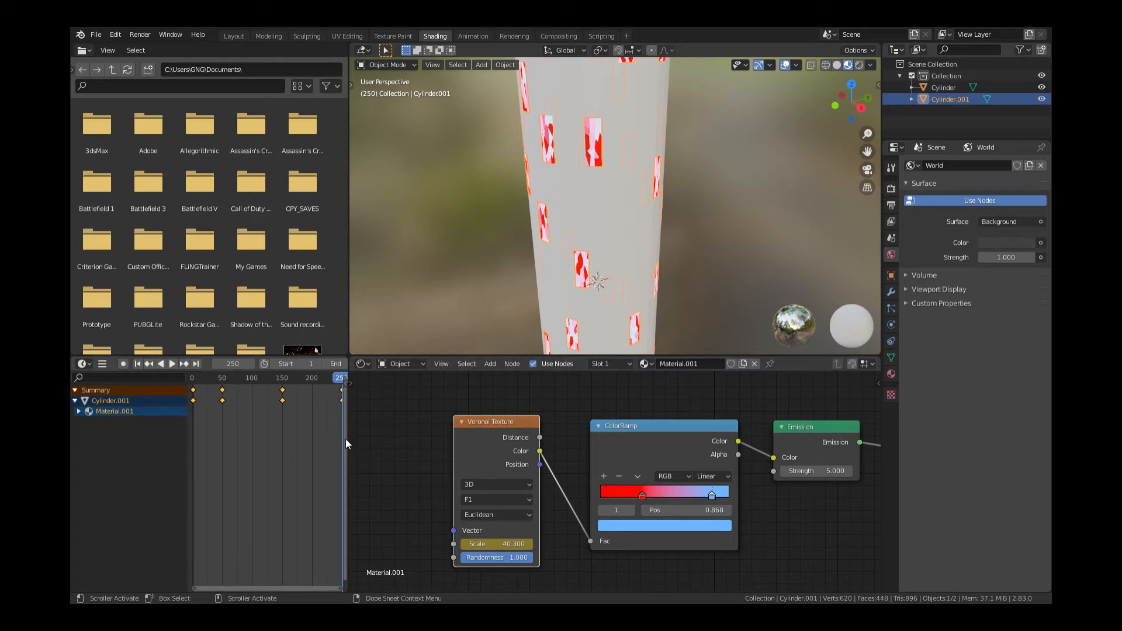
{"action": "left_click_drag", "start_coordinate": [347, 439], "coordinate": [204, 440]}
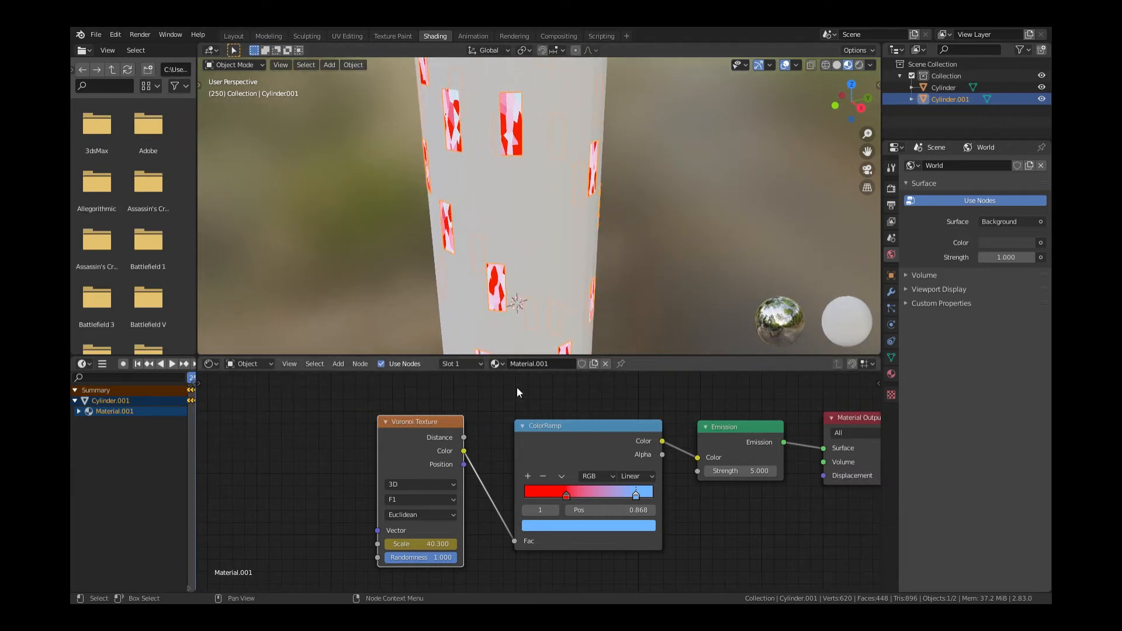
Give the tower Cylinder a new material: near-black base colour, Metallic 1.0, Roughness 0
{"action": "left_click", "coordinate": [552, 253]}
{"action": "right_click", "coordinate": [555, 268]}
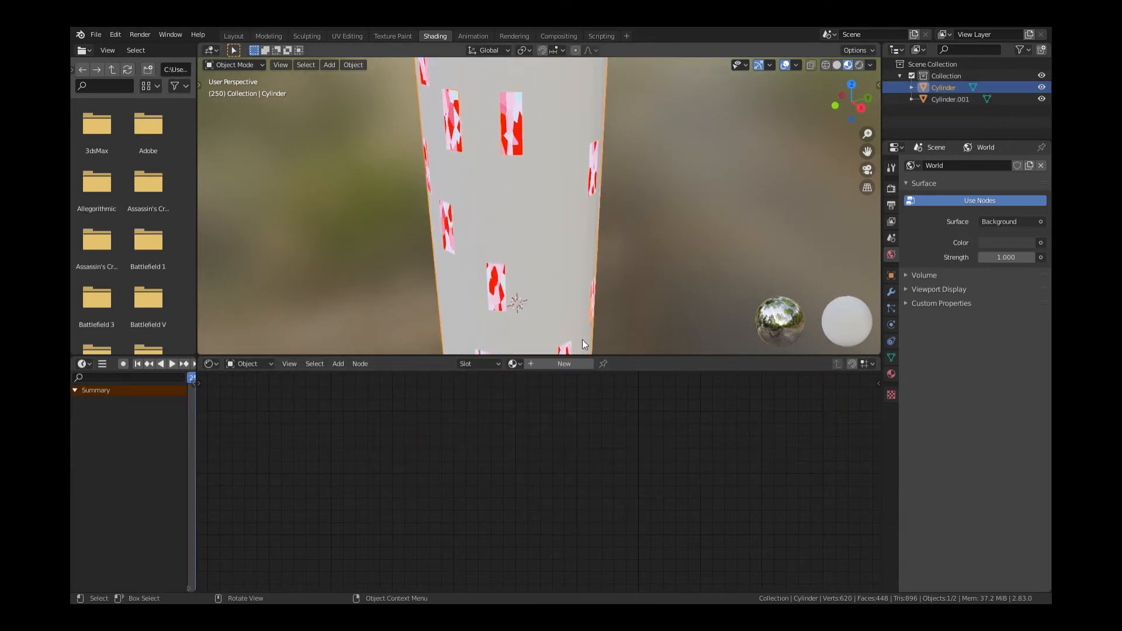
{"action": "left_click", "coordinate": [570, 365]}
{"action": "left_click", "coordinate": [742, 483]}
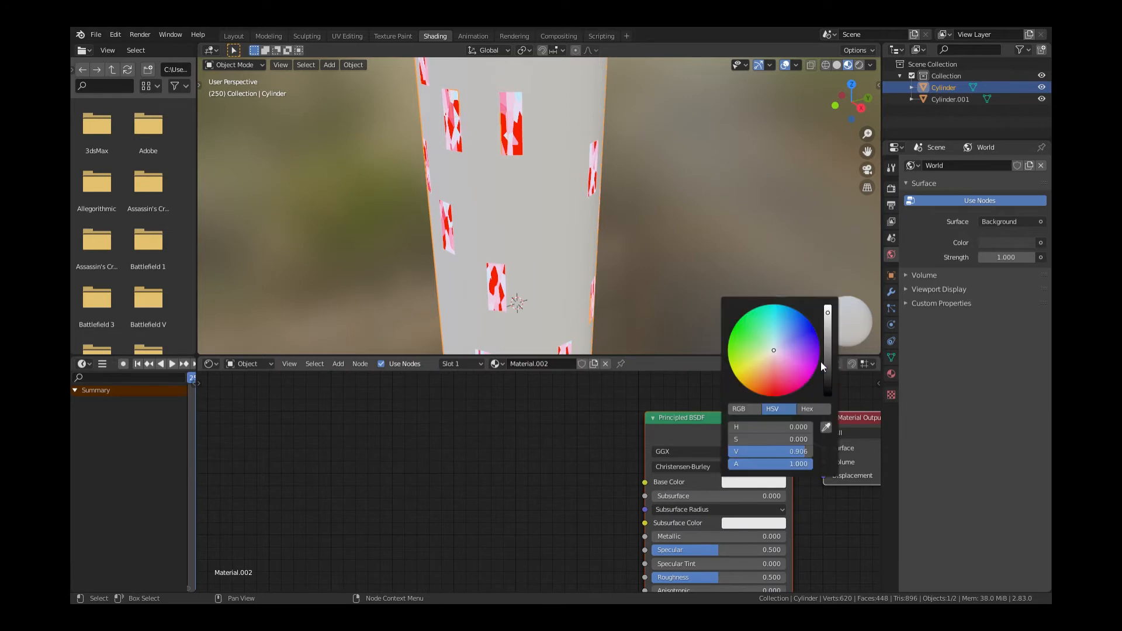
{"action": "left_click_drag", "start_coordinate": [827, 367], "coordinate": [828, 377]}
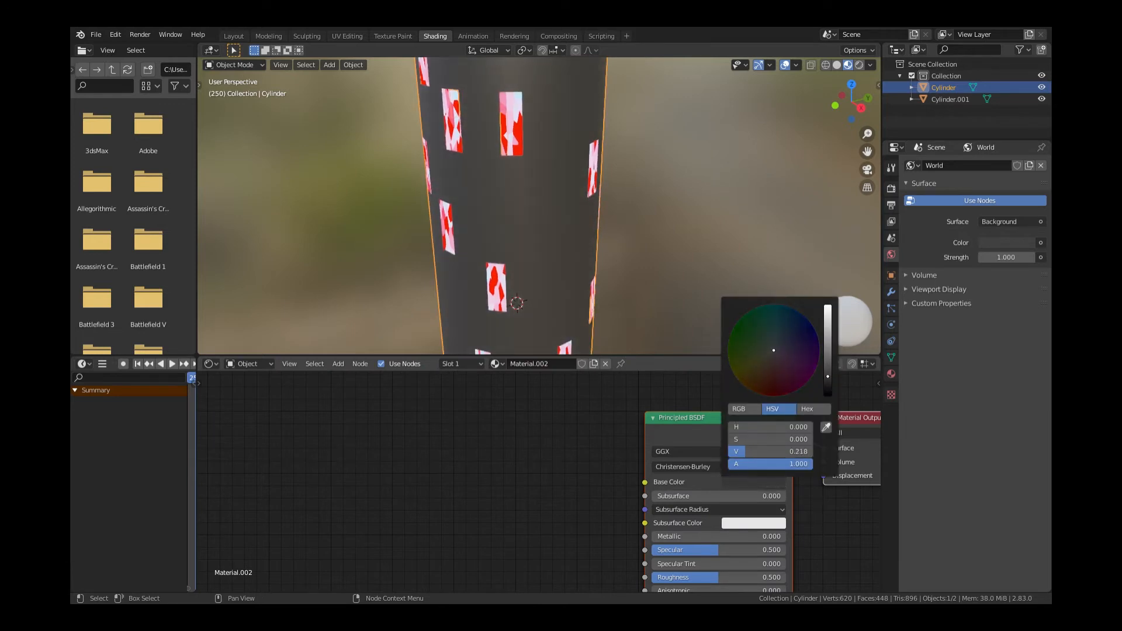
{"action": "left_click_drag", "start_coordinate": [717, 537], "coordinate": [785, 542]}
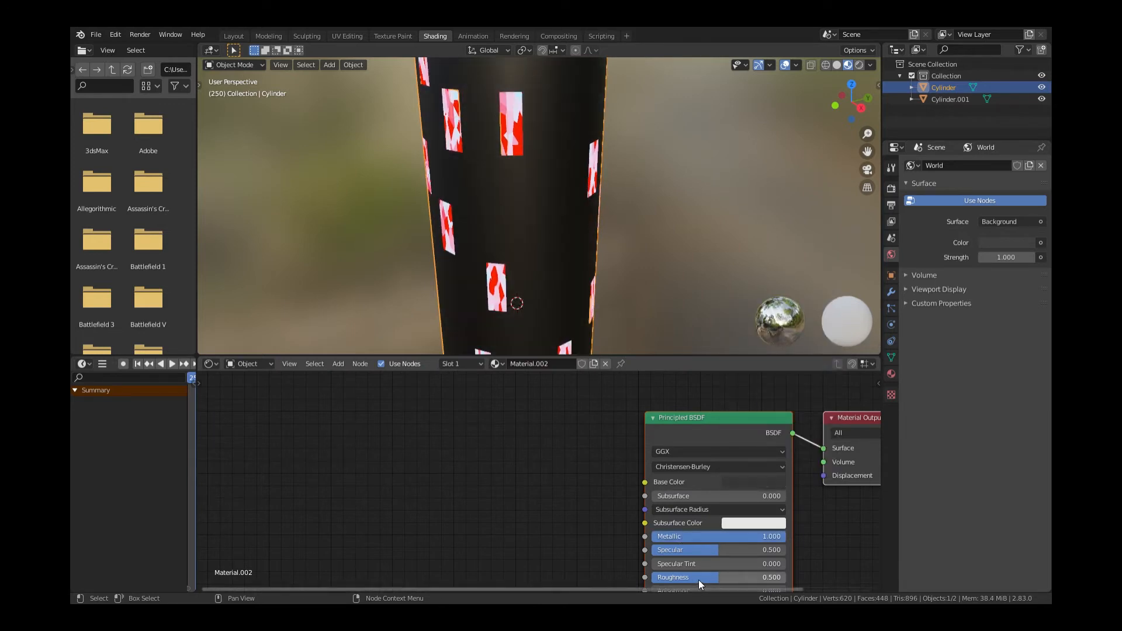
{"action": "left_click_drag", "start_coordinate": [699, 580], "coordinate": [643, 579]}
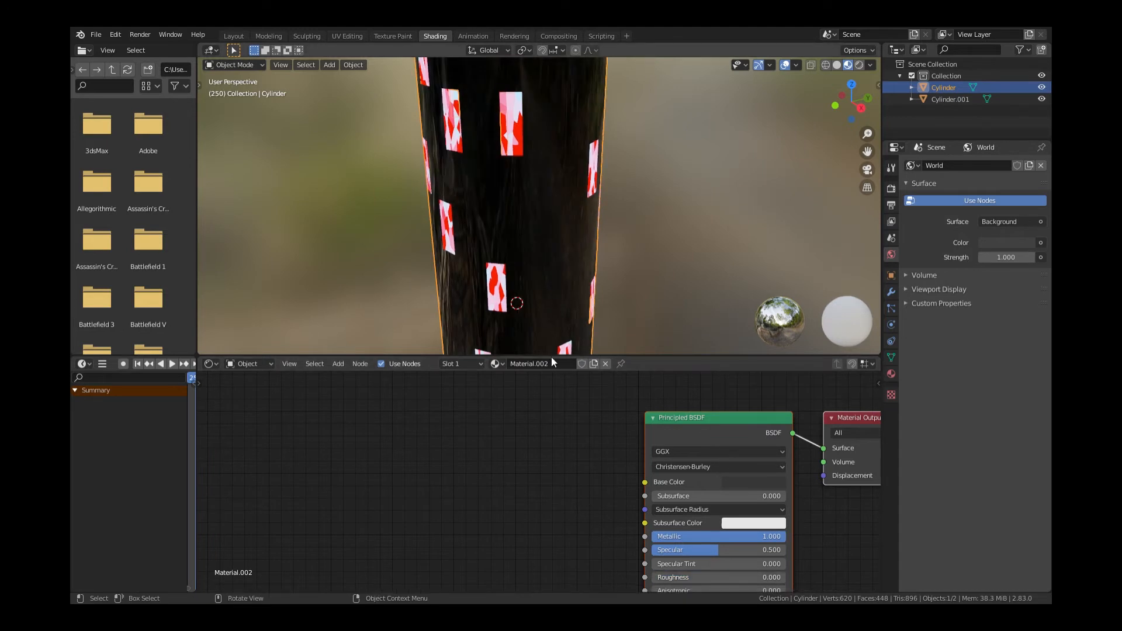
Add a Checker Texture at Scale 12 linked into the Material Output Displacement
{"action": "key", "text": "shift+a"}
{"action": "mouse_move", "coordinate": [533, 454]}
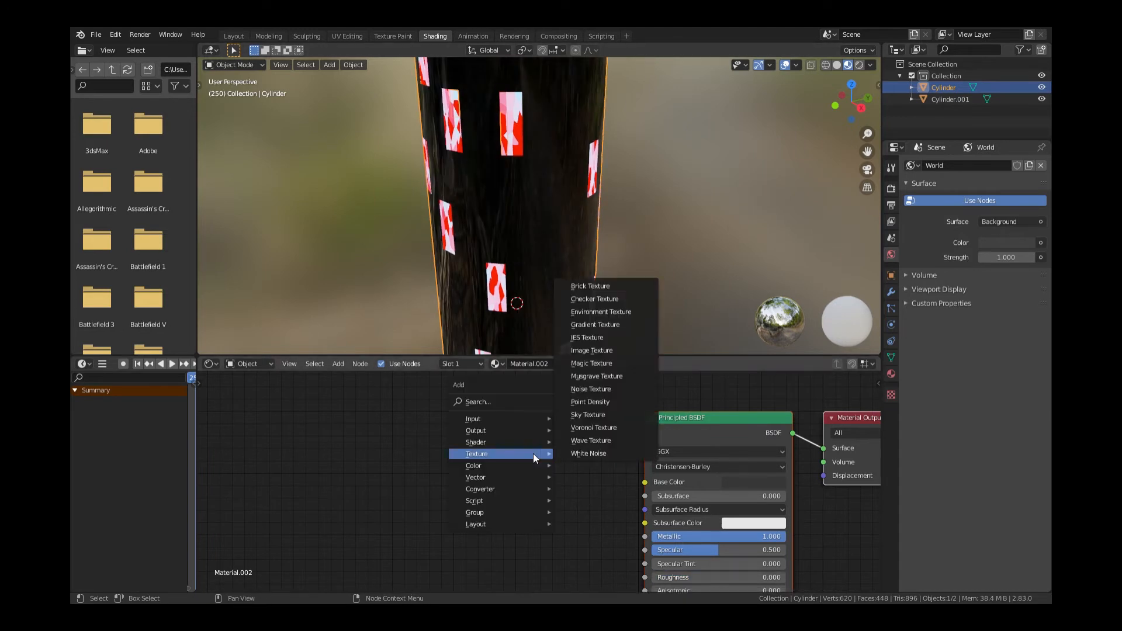
{"action": "left_click", "coordinate": [604, 299]}
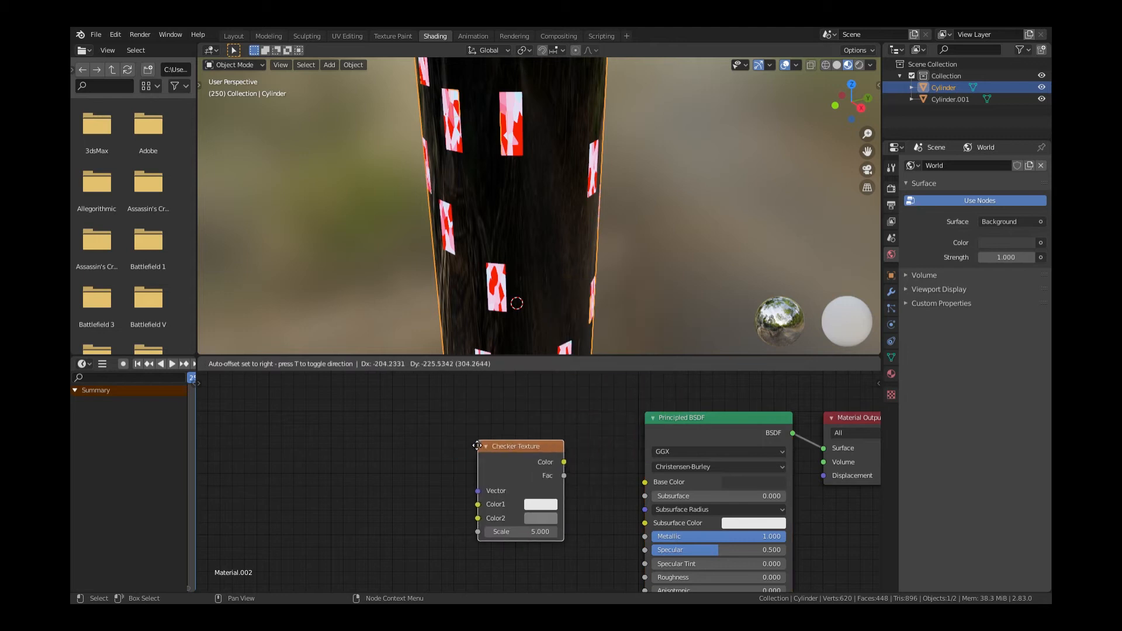
{"action": "left_click", "coordinate": [514, 467]}
{"action": "left_click_drag", "start_coordinate": [552, 462], "coordinate": [824, 475]}
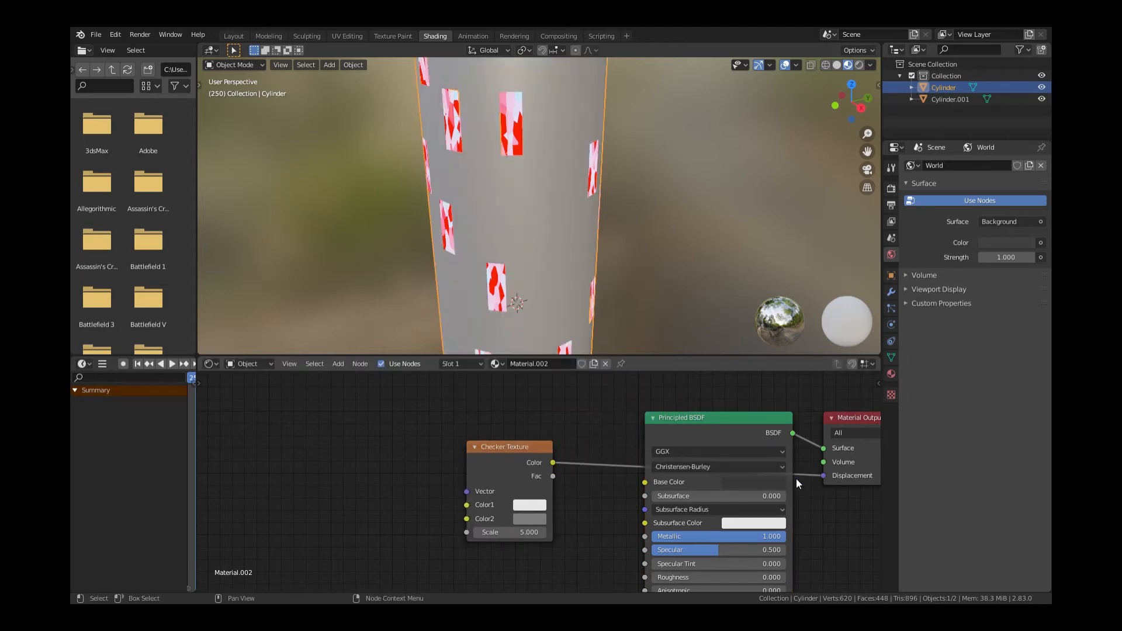
{"action": "left_click", "coordinate": [507, 533]}
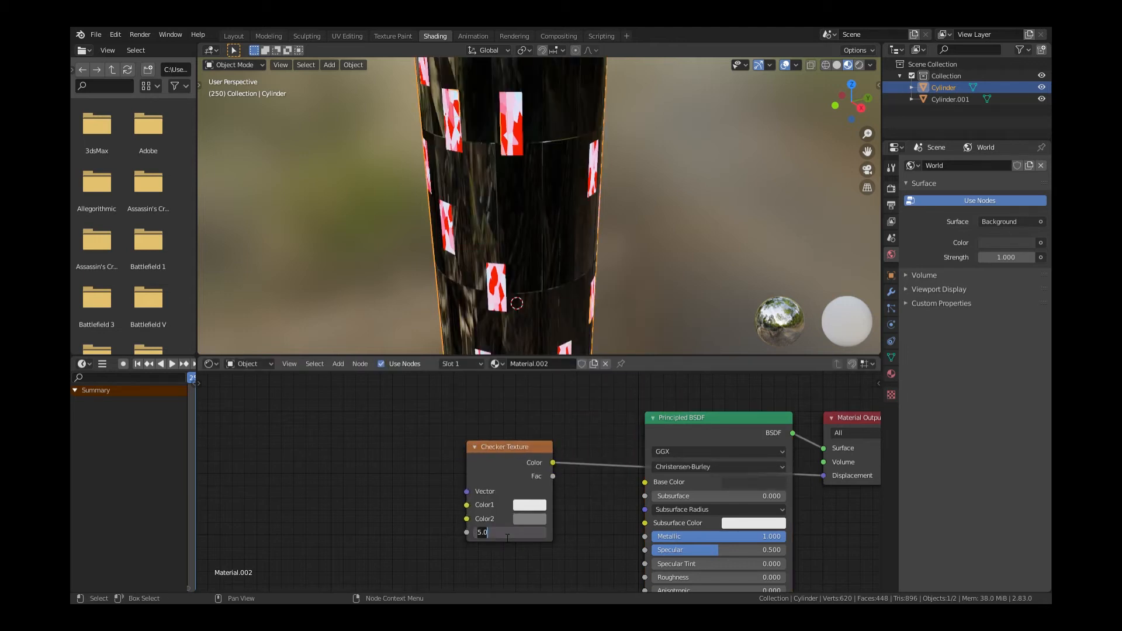
{"action": "type", "text": "12"}
{"action": "key", "text": "Return"}
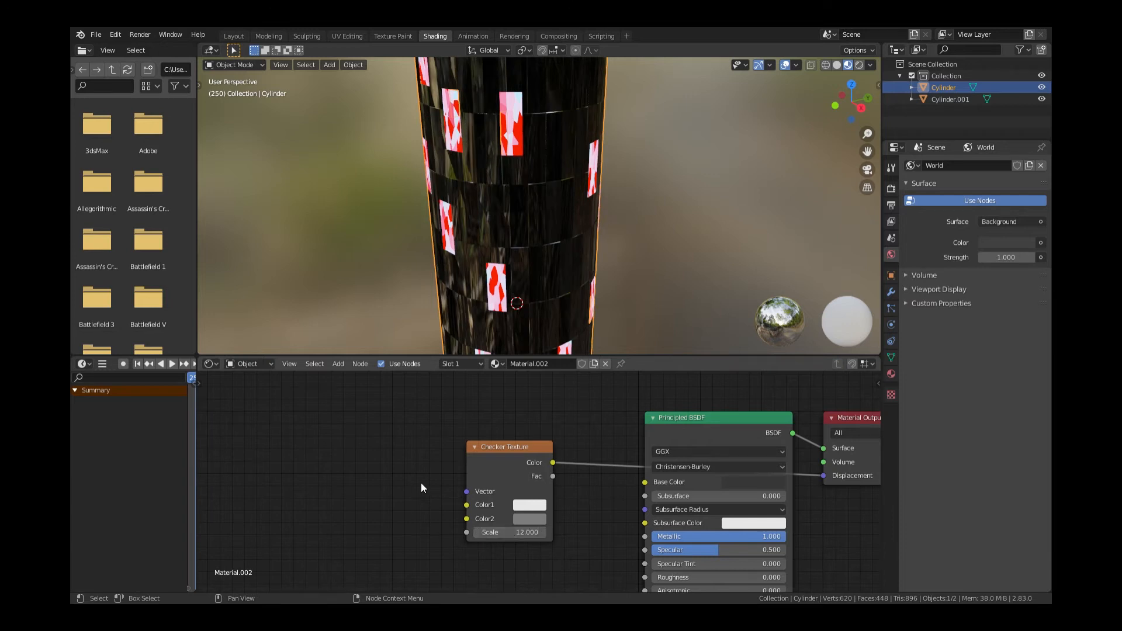
{"action": "left_click", "coordinate": [236, 36]}
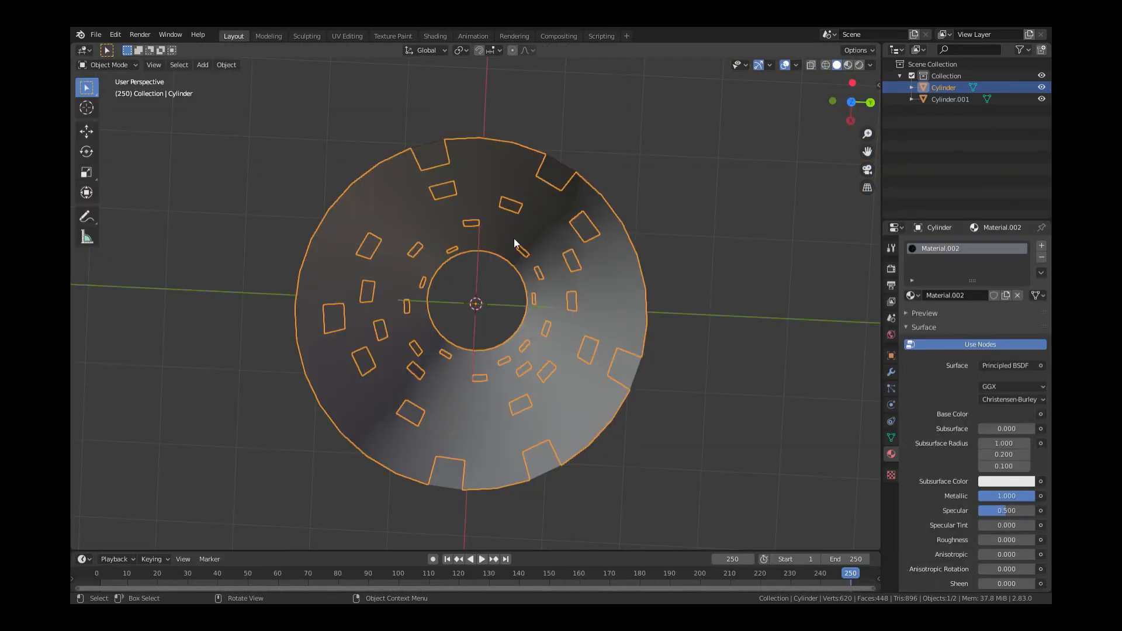
Separate the tower's bottom face loop into a new object, Cylinder.002, and select it
{"action": "left_click_drag", "start_coordinate": [851, 102], "coordinate": [846, 34]}
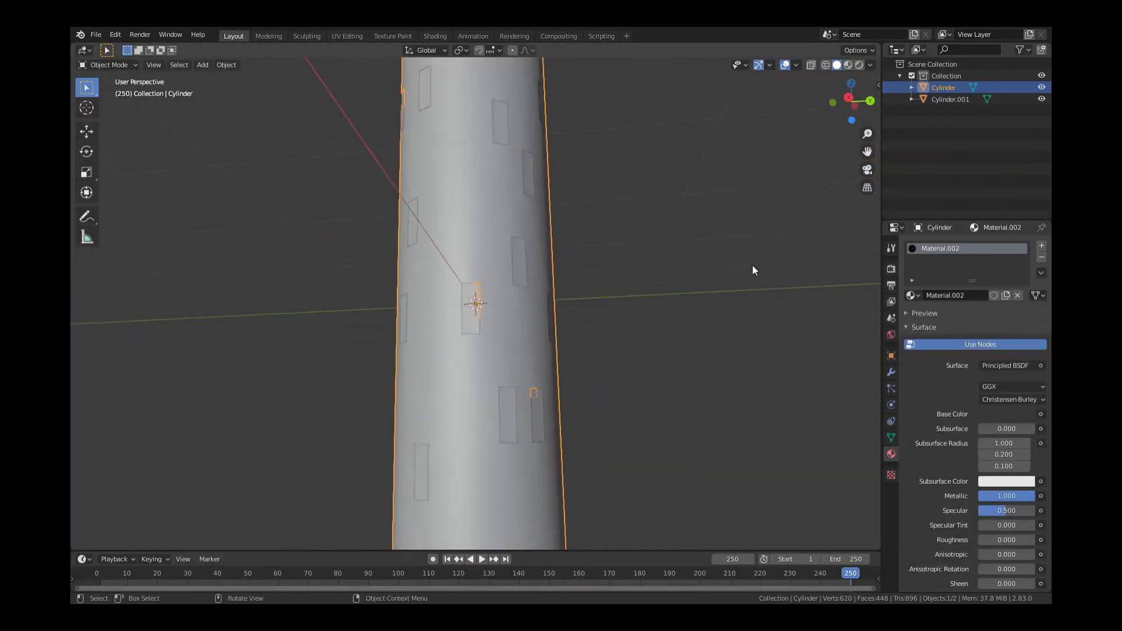
{"action": "scroll", "coordinate": [678, 333], "scroll_direction": "down", "scroll_amount": 4}
{"action": "key", "text": "Tab"}
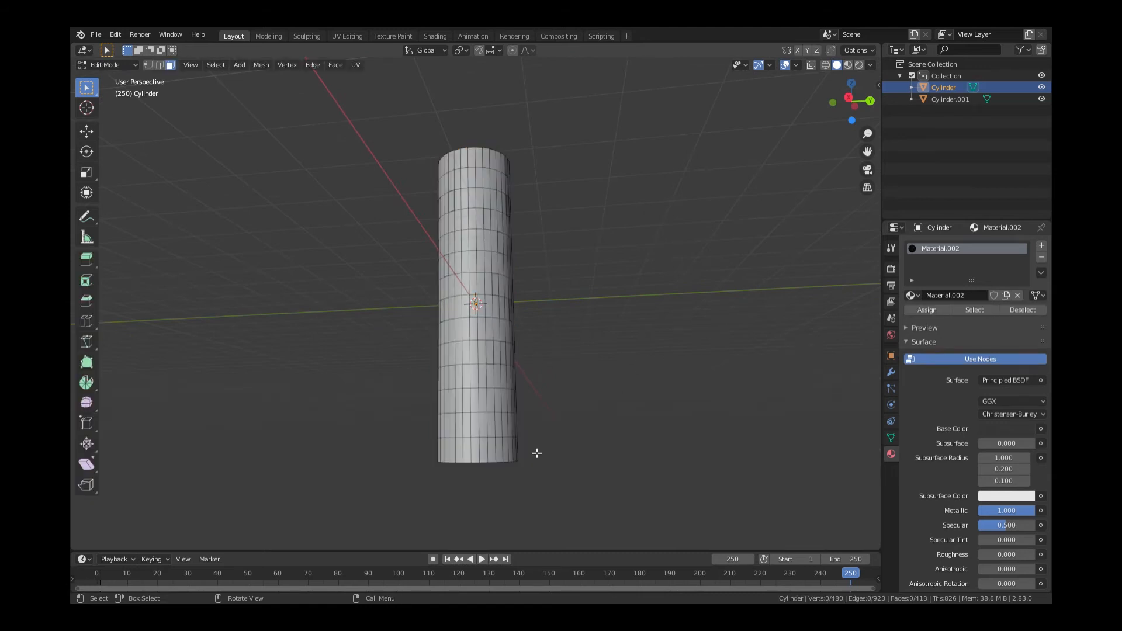
{"action": "left_click", "coordinate": [490, 452], "text": "alt"}
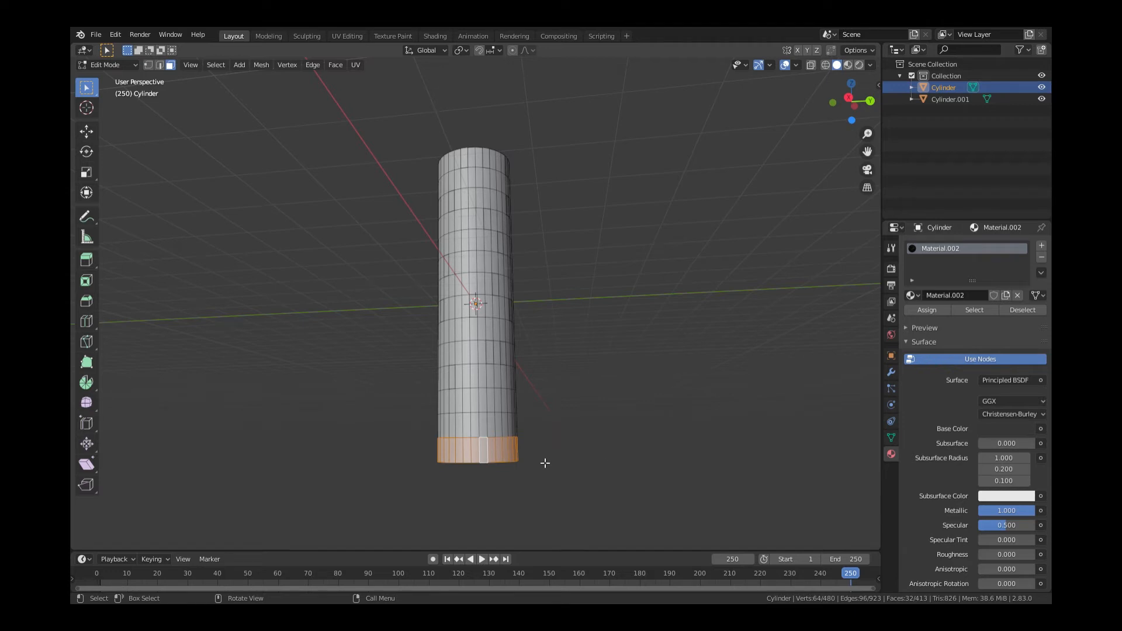
{"action": "right_click", "coordinate": [493, 455]}
{"action": "mouse_move", "coordinate": [493, 454]}
{"action": "left_click", "coordinate": [547, 454]}
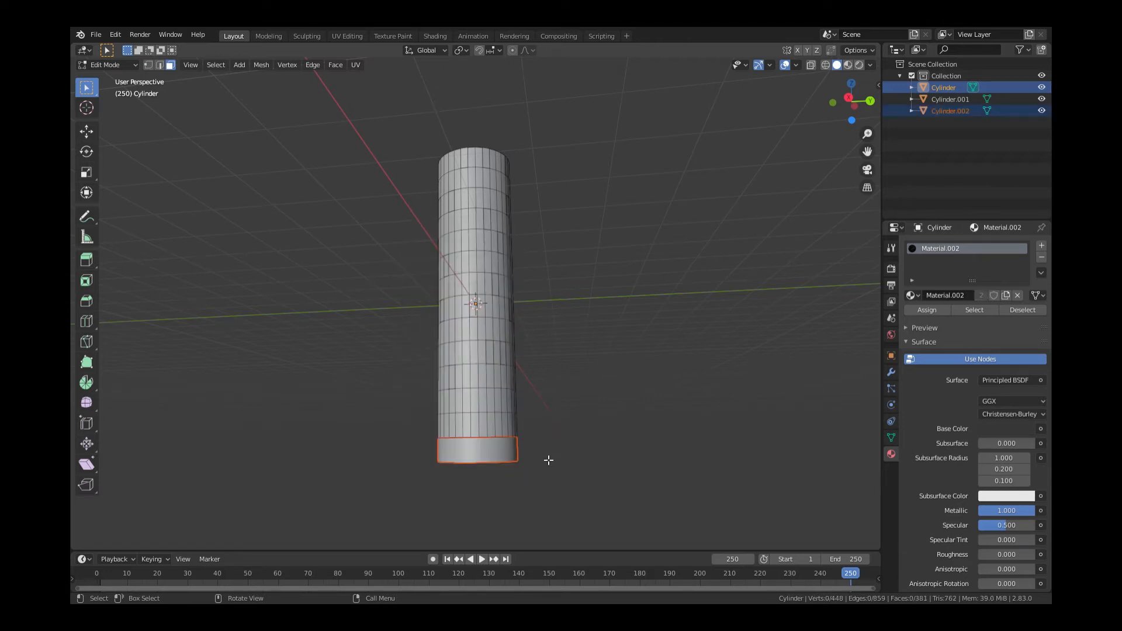
{"action": "key", "text": "Tab"}
{"action": "left_click", "coordinate": [480, 451]}
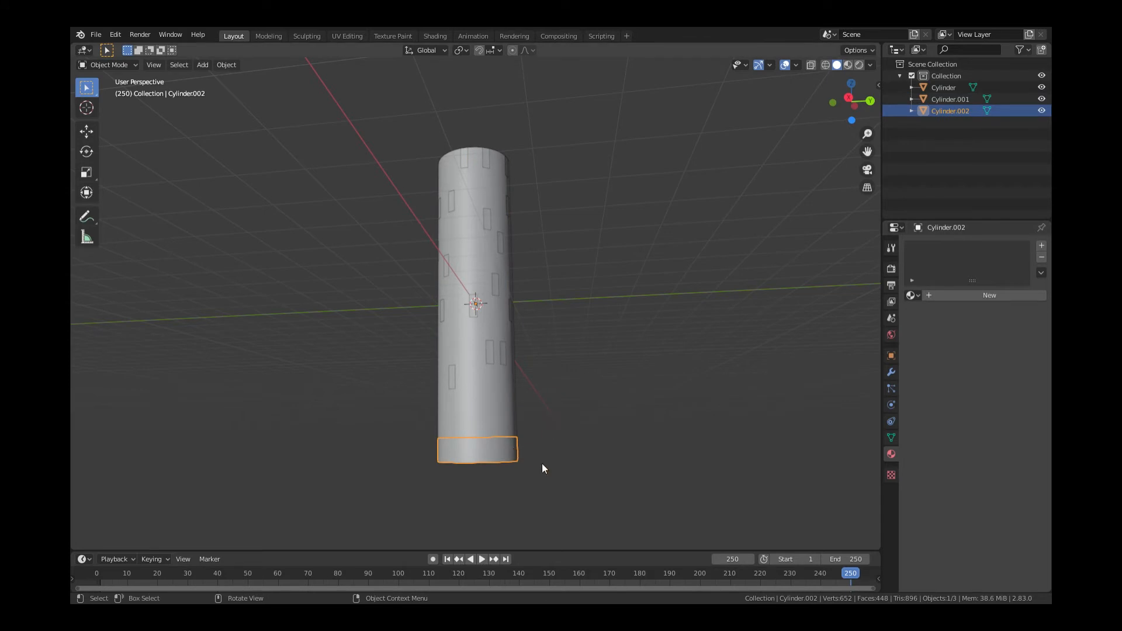
In Edit Mode, select the ring's bottom rim edge loop and move it down
{"action": "key", "text": "Tab"}
{"action": "left_click_drag", "start_coordinate": [855, 107], "coordinate": [667, 346]}
{"action": "scroll", "coordinate": [668, 346], "scroll_direction": "up", "scroll_amount": 3}
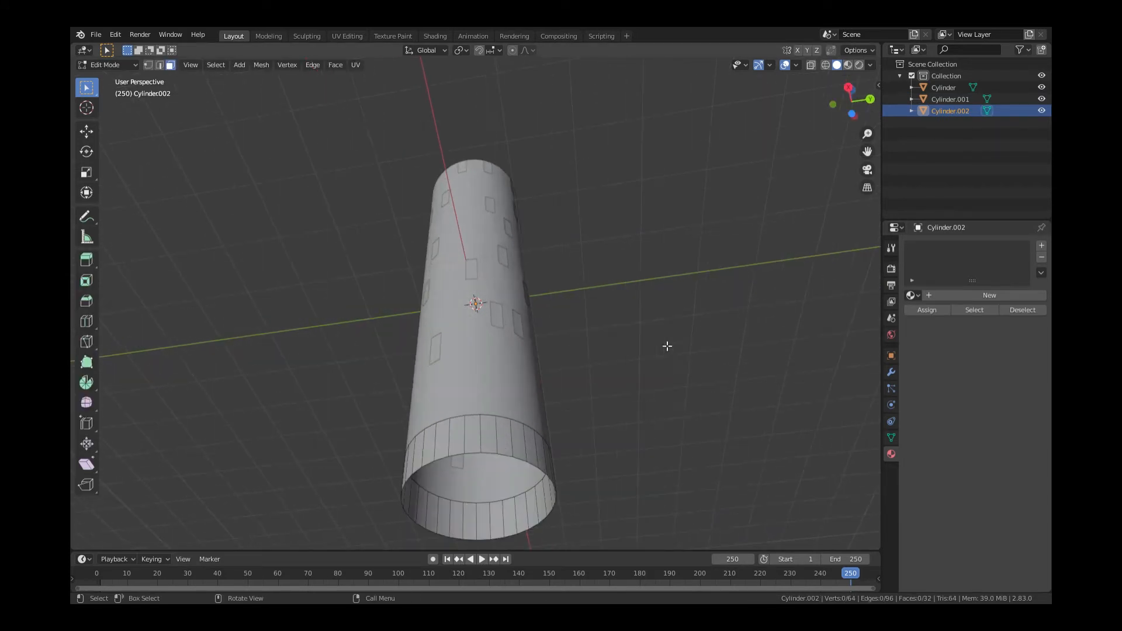
{"action": "left_click", "coordinate": [159, 65]}
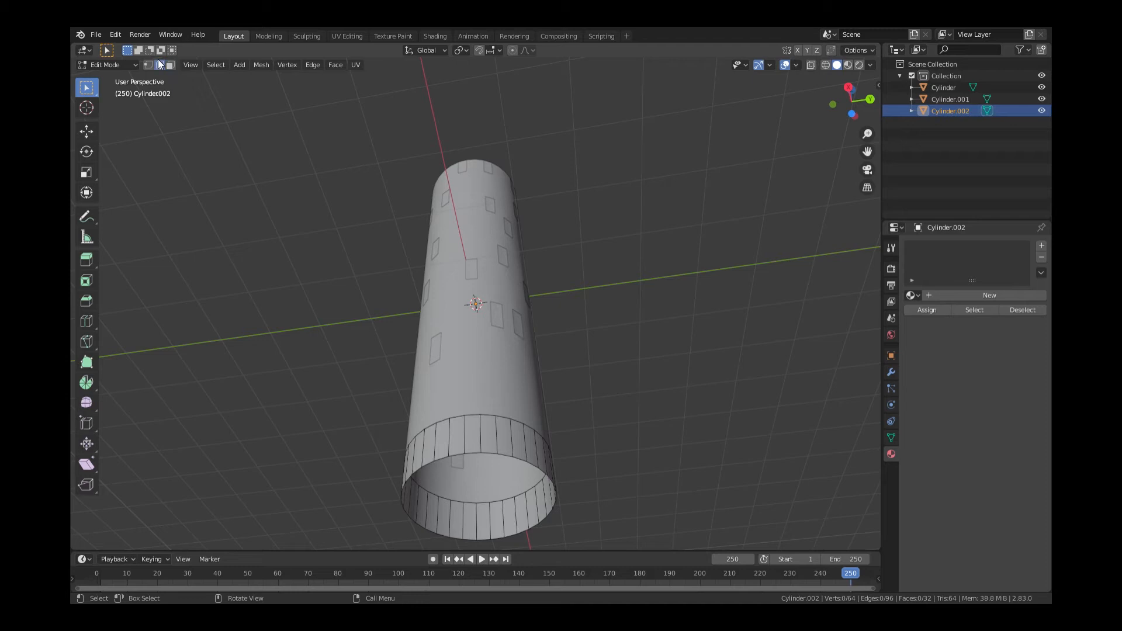
{"action": "left_click", "coordinate": [493, 459], "text": "alt"}
{"action": "left_click", "coordinate": [87, 132]}
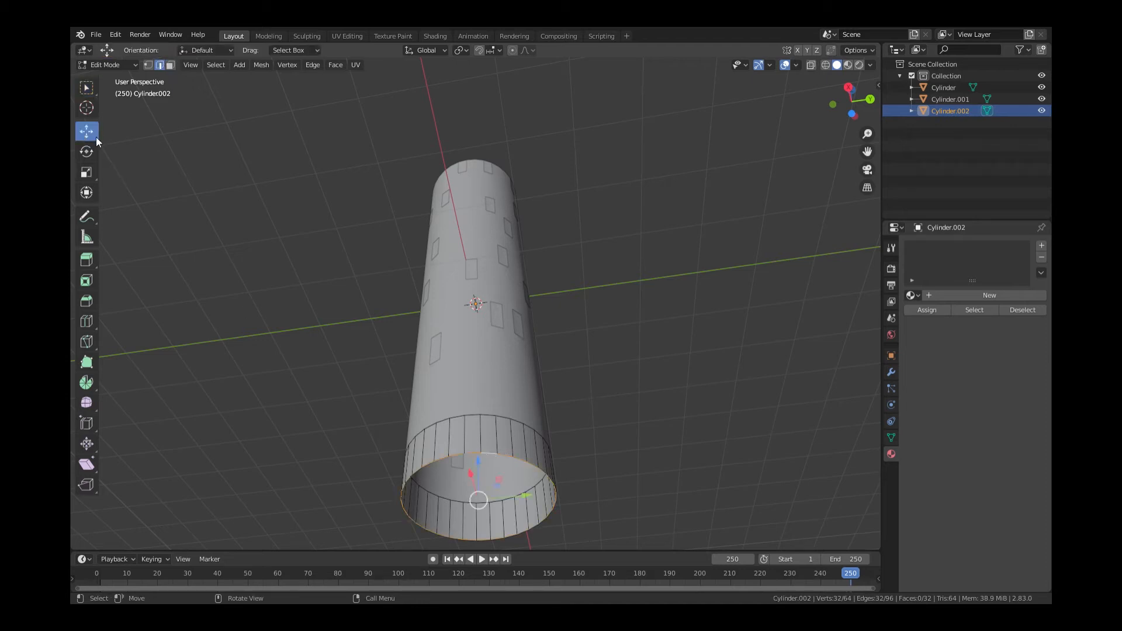
{"action": "left_click_drag", "start_coordinate": [852, 104], "coordinate": [833, 141]}
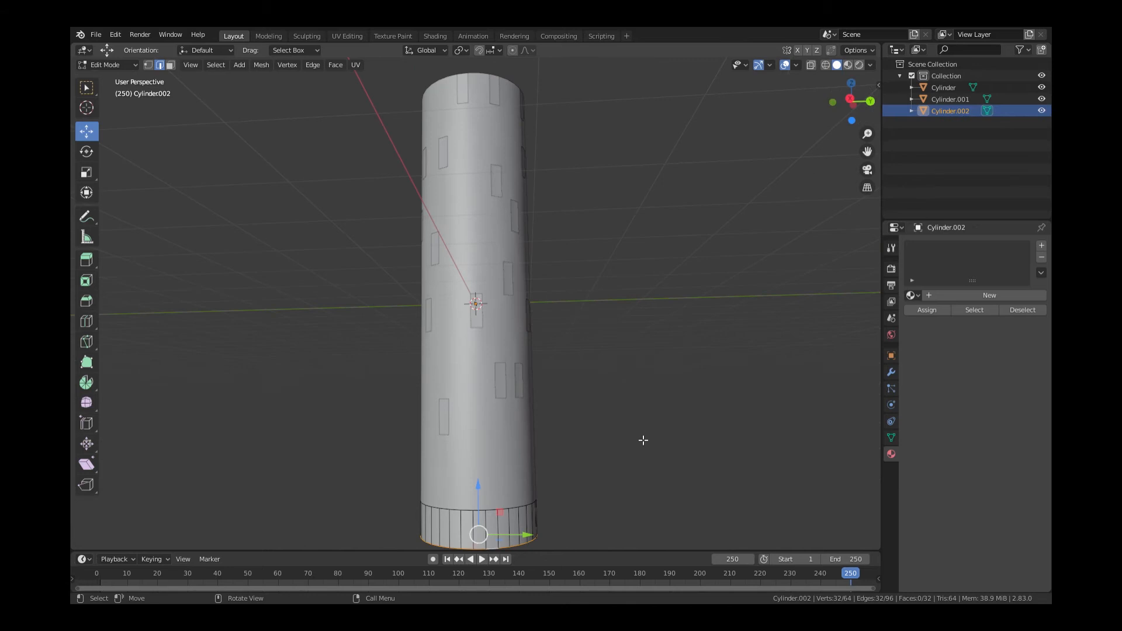
{"action": "scroll", "coordinate": [603, 454], "scroll_direction": "down", "scroll_amount": 1}
{"action": "left_click_drag", "start_coordinate": [482, 455], "coordinate": [484, 472]}
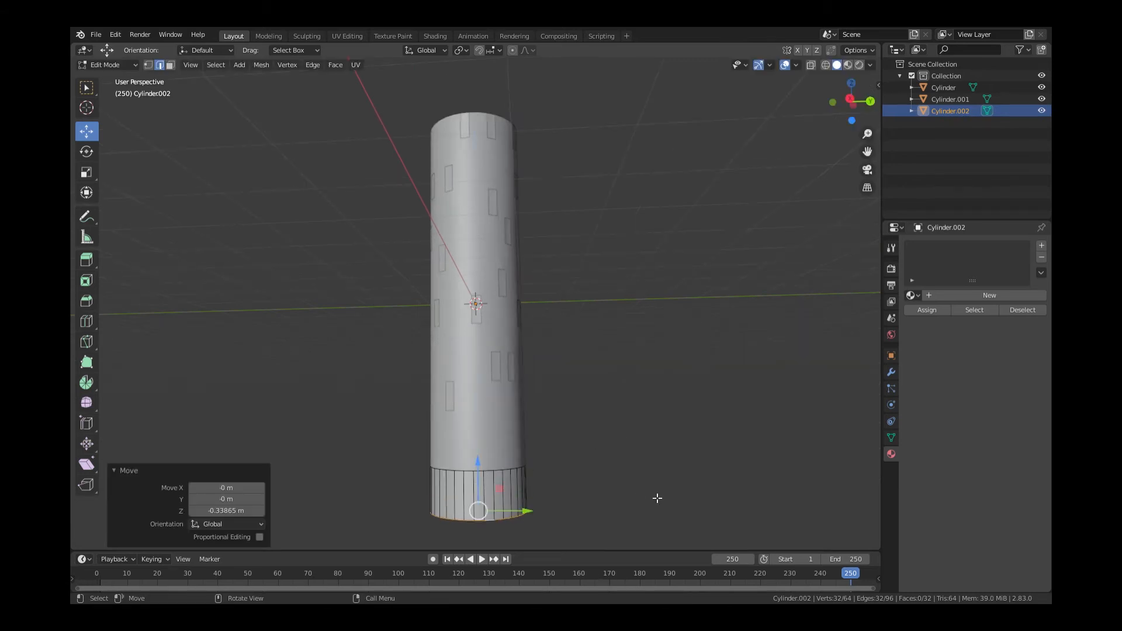
Extrude the rim, scale it out by 1.26, and move the flare down
{"action": "key", "text": "e"}
{"action": "key", "text": "s"}
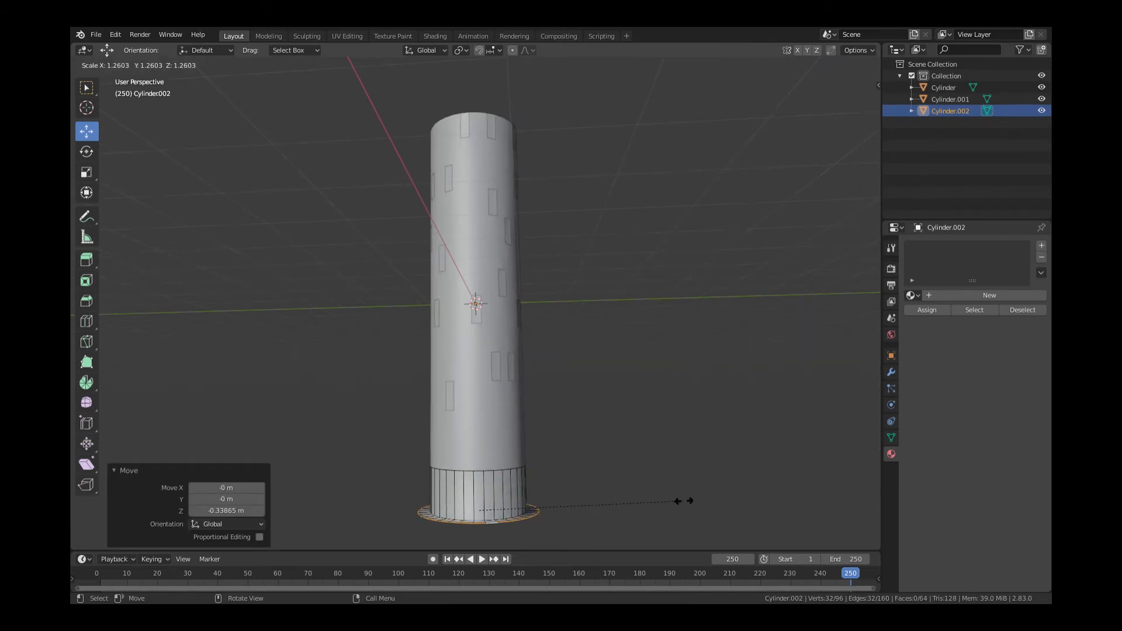
{"action": "left_click", "coordinate": [684, 504]}
{"action": "left_click_drag", "start_coordinate": [478, 479], "coordinate": [480, 522]}
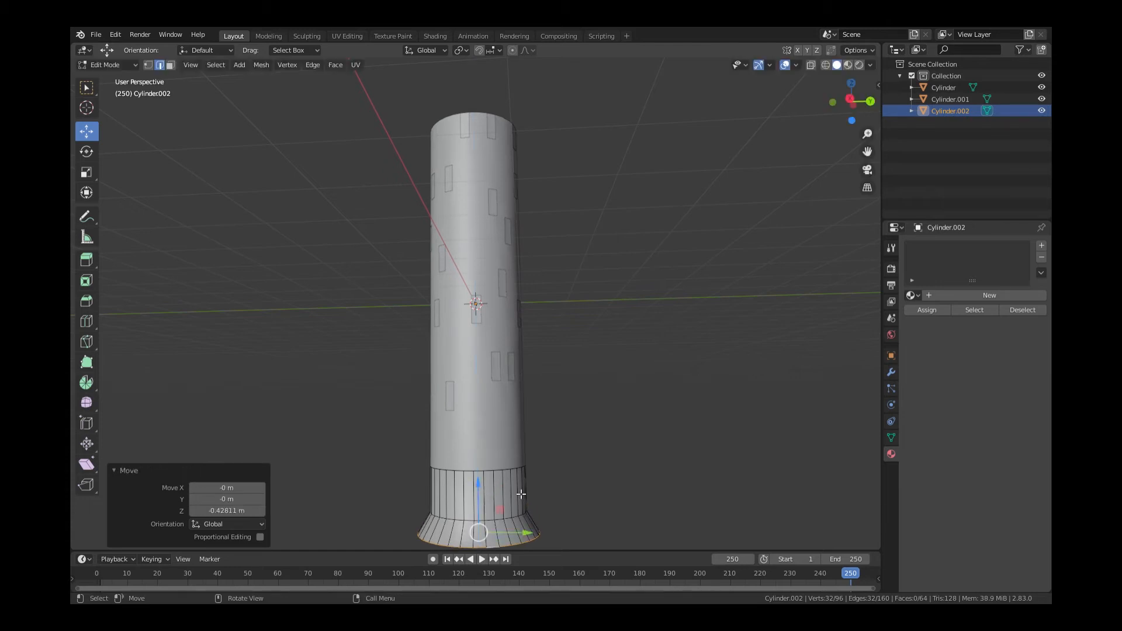
Extrude the rim again, lower it, and scale it inward to 0.785
{"action": "scroll", "coordinate": [605, 489], "scroll_direction": "down", "scroll_amount": 1}
{"action": "key", "text": "e"}
{"action": "left_click", "coordinate": [605, 490]}
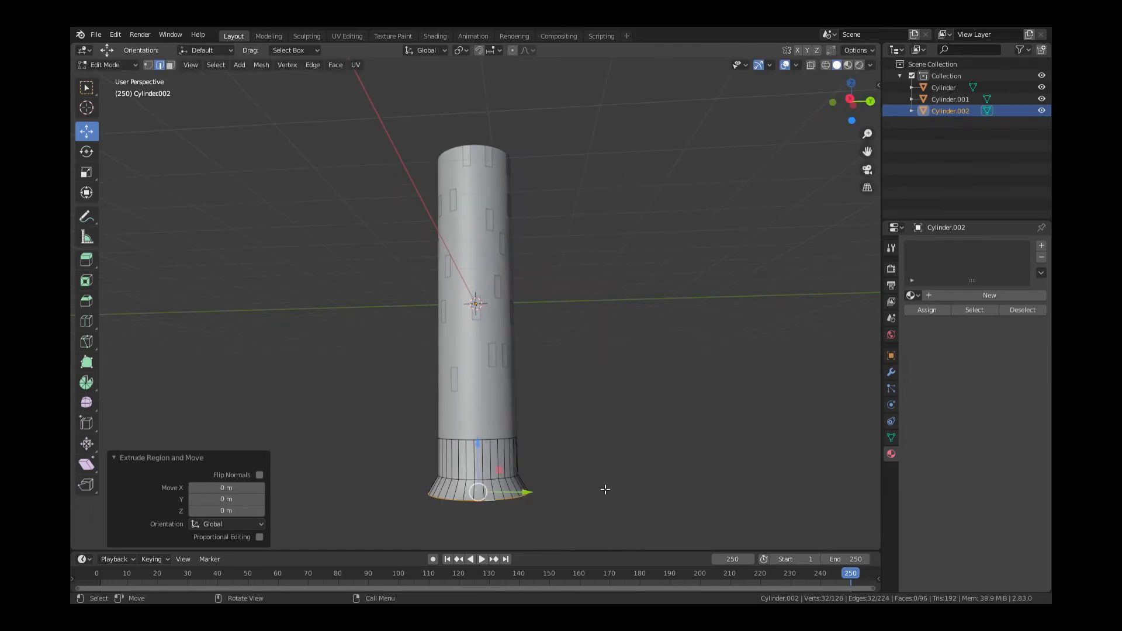
{"action": "left_click_drag", "start_coordinate": [486, 450], "coordinate": [485, 472]}
{"action": "key", "text": "s"}
{"action": "left_click", "coordinate": [586, 507]}
Add a Wireframe modifier to Cylinder.002 with thickness around 0.006 m
{"action": "key", "text": "Tab"}
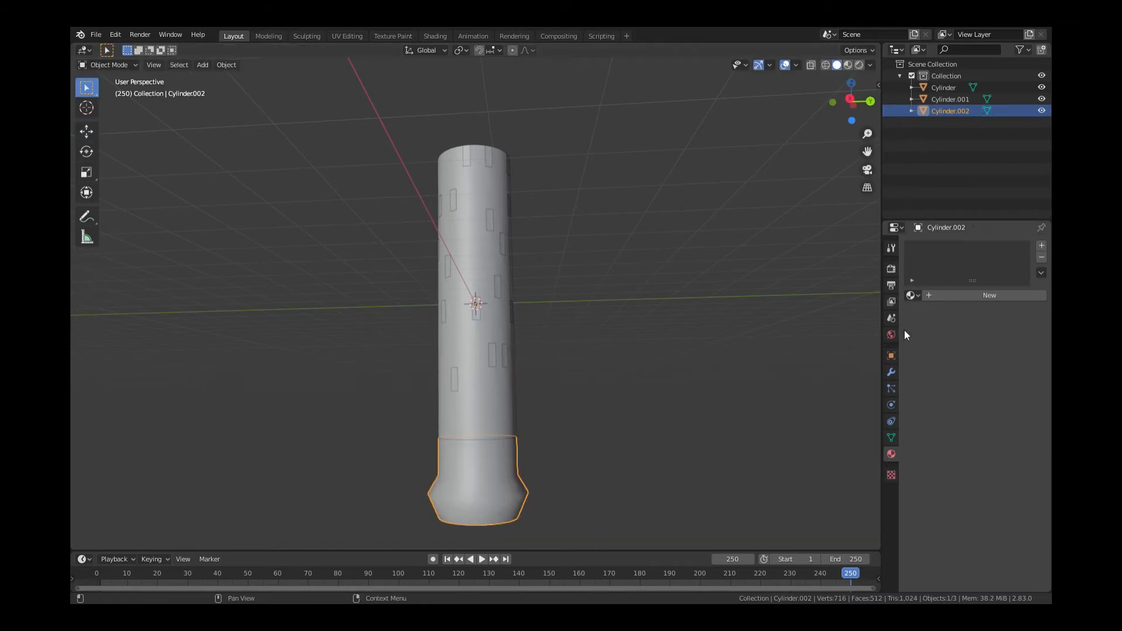
{"action": "left_click", "coordinate": [891, 372]}
{"action": "left_click", "coordinate": [946, 246]}
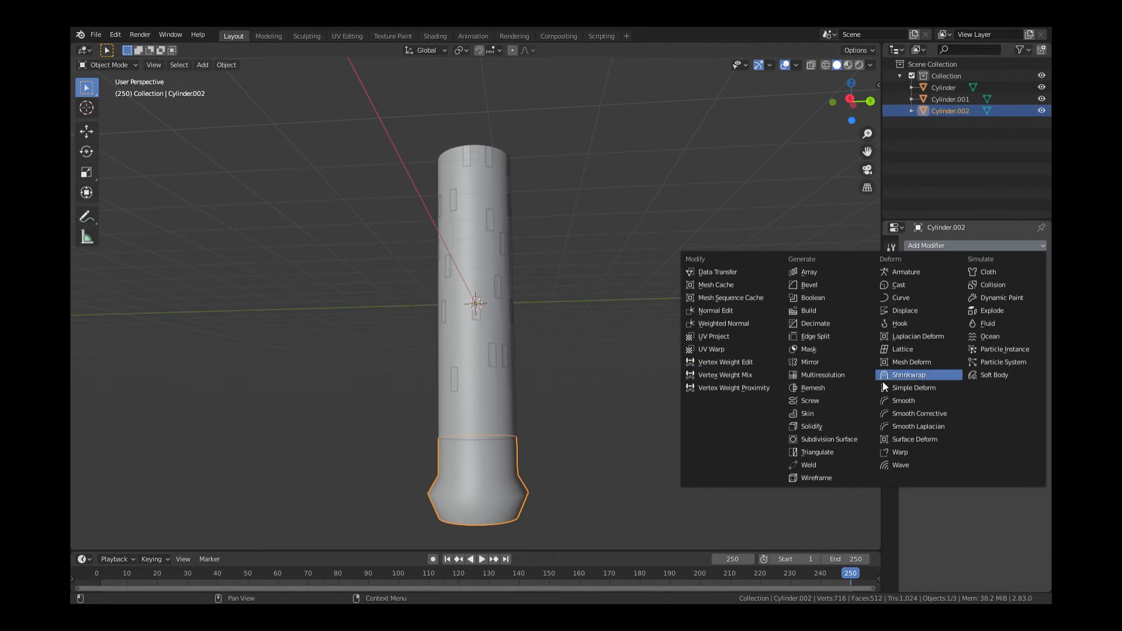
{"action": "left_click", "coordinate": [847, 476]}
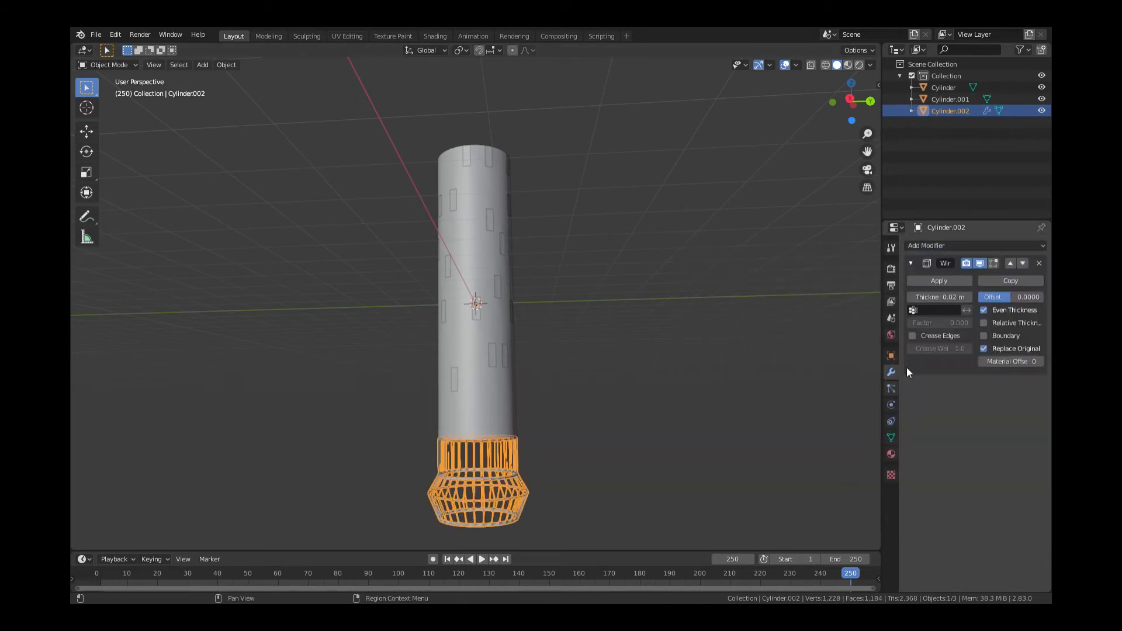
{"action": "left_click", "coordinate": [958, 297]}
{"action": "type", "text": "1"}
{"action": "key", "text": "Return"}
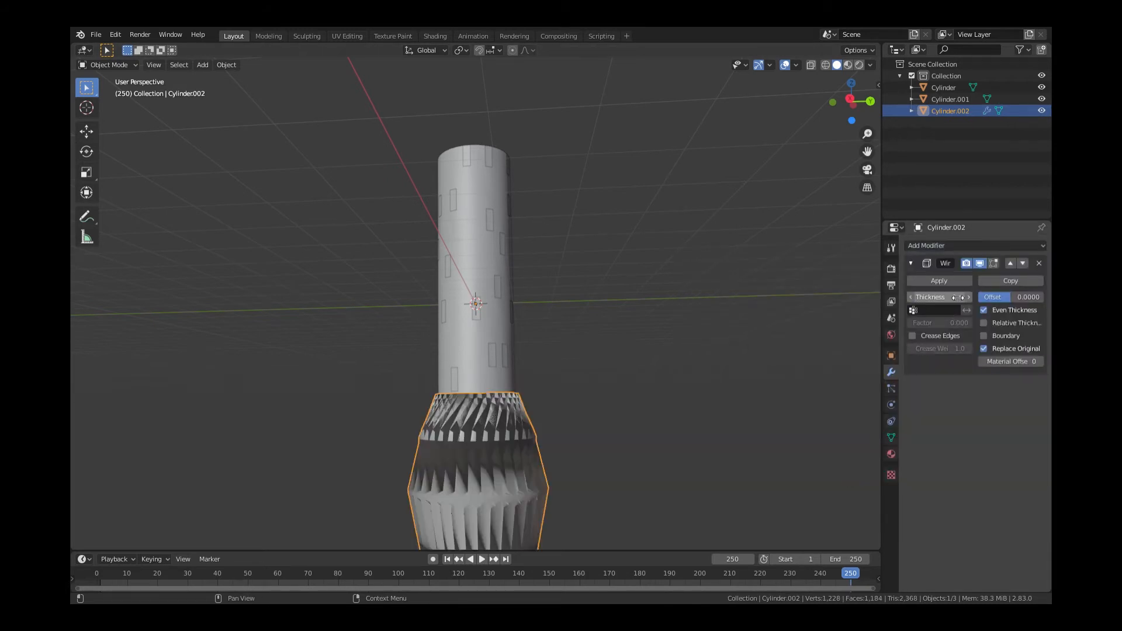
{"action": "left_click_drag", "start_coordinate": [948, 298], "coordinate": [893, 297]}
Apply the Wireframe modifier so the base becomes a permanent lattice
{"action": "left_click", "coordinate": [500, 464]}
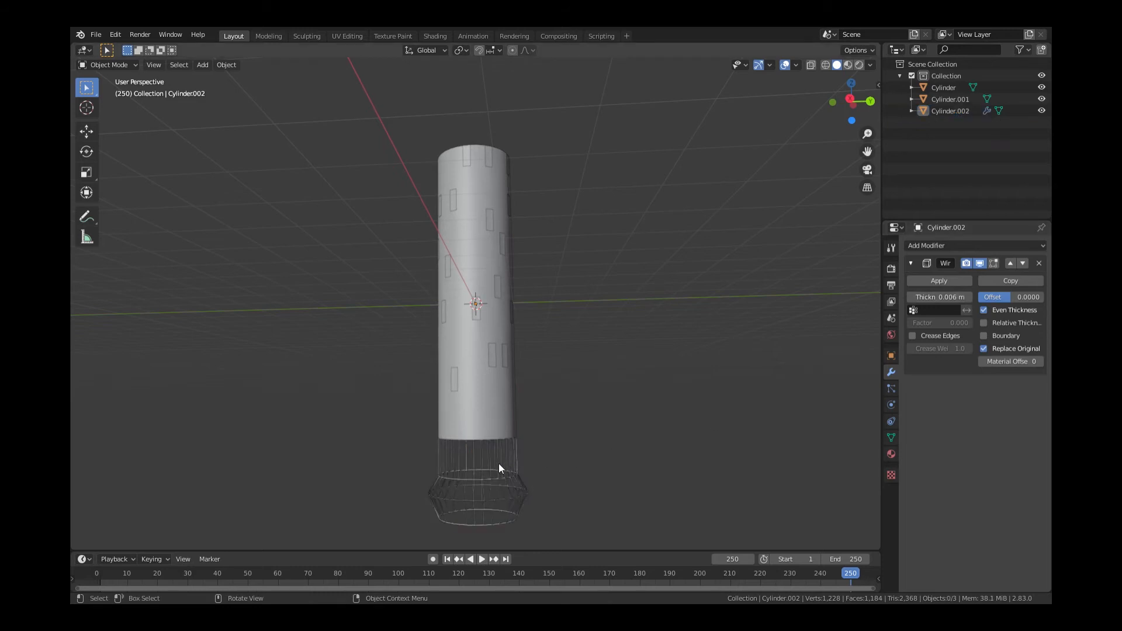
{"action": "left_click", "coordinate": [497, 475]}
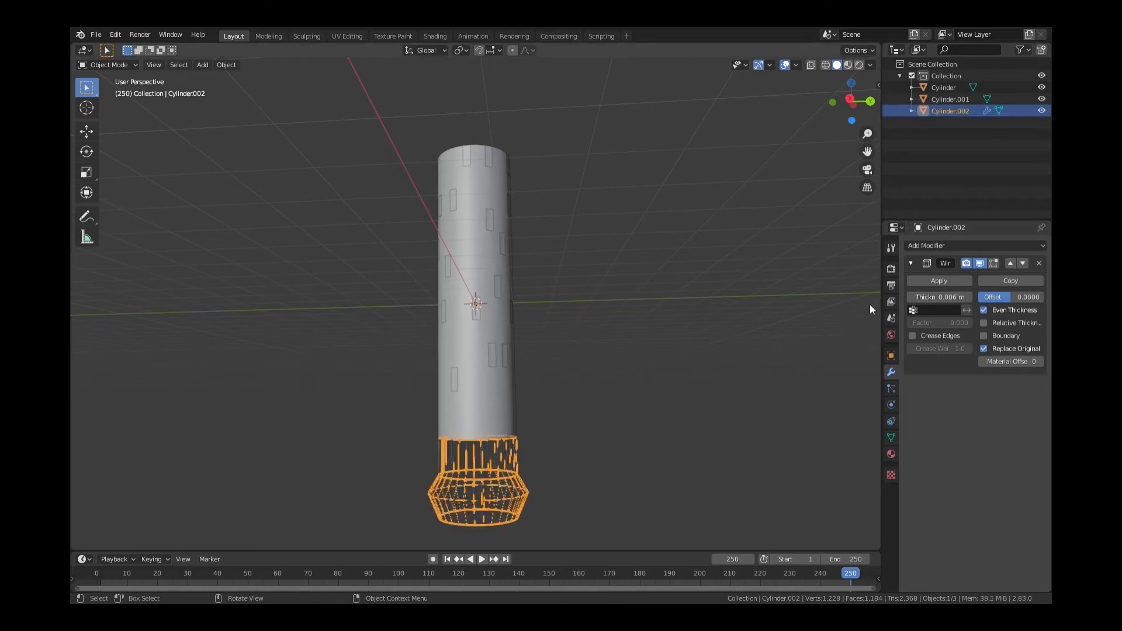
{"action": "left_click", "coordinate": [925, 279]}
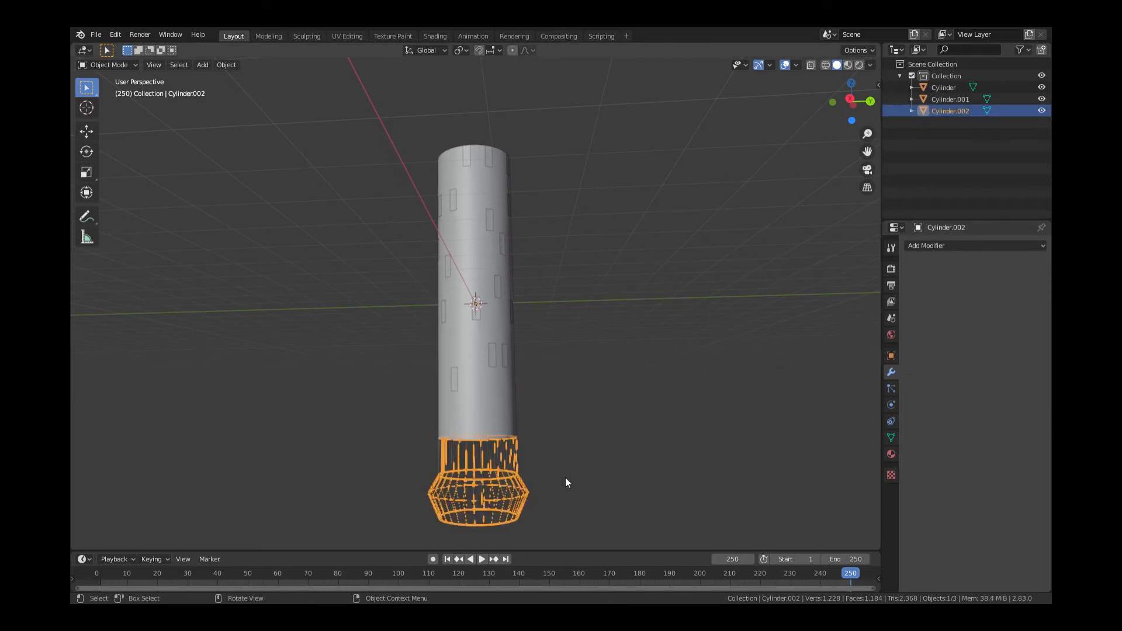
{"action": "left_click", "coordinate": [495, 359]}
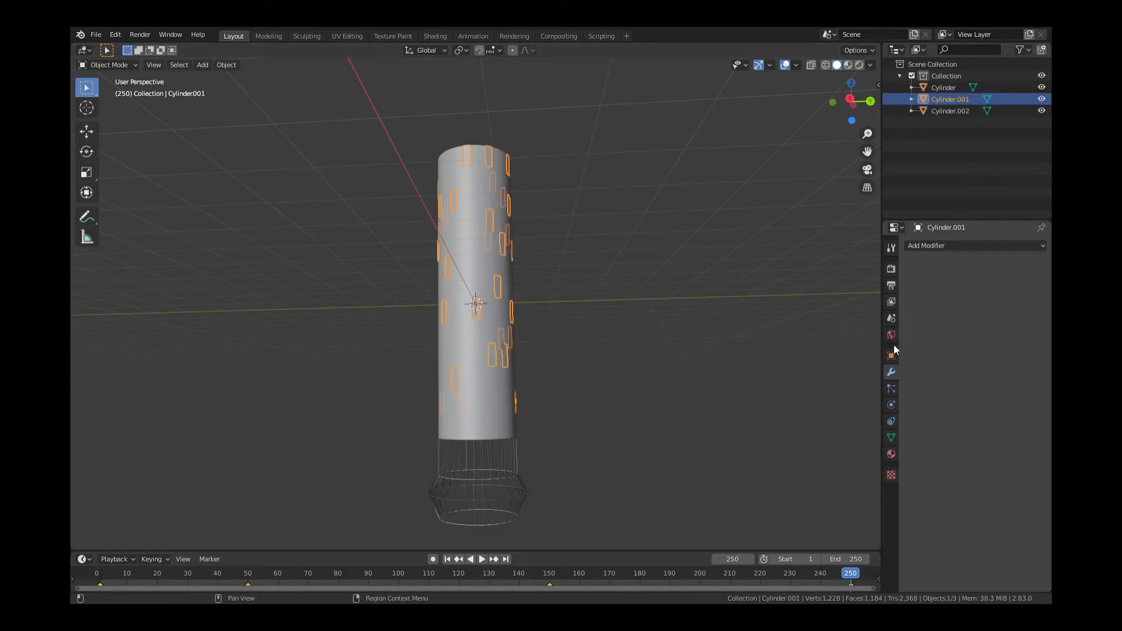
Give the wireframe base Material.001 and join the three tower parts with Ctrl+J
{"action": "left_click", "coordinate": [892, 455]}
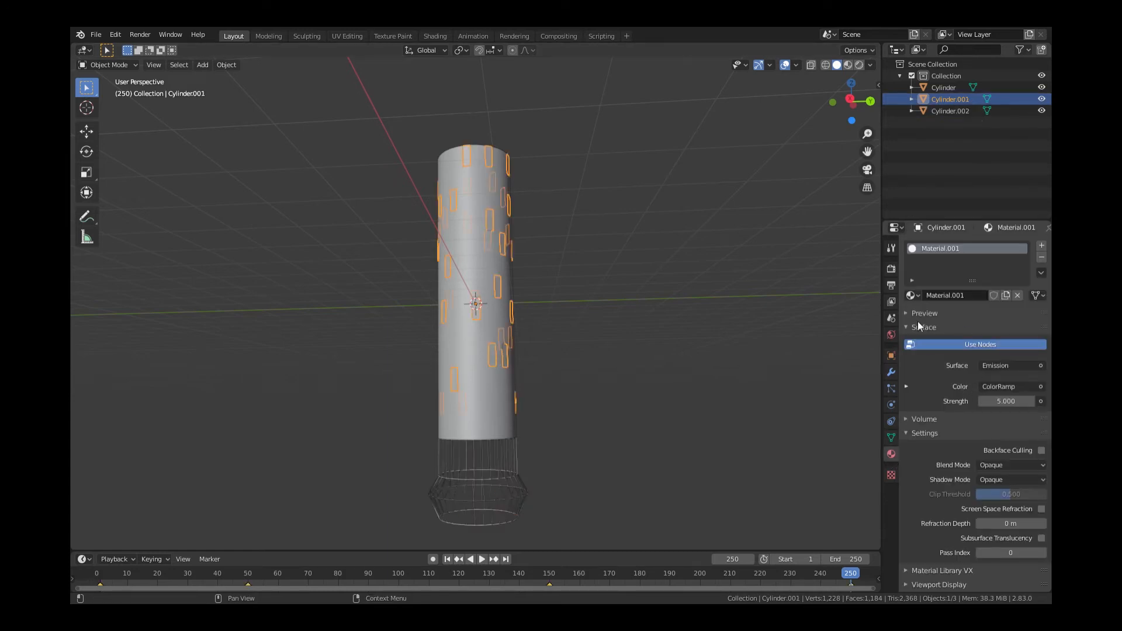
{"action": "left_click_drag", "start_coordinate": [917, 296], "coordinate": [496, 496]}
{"action": "left_click", "coordinate": [592, 417]}
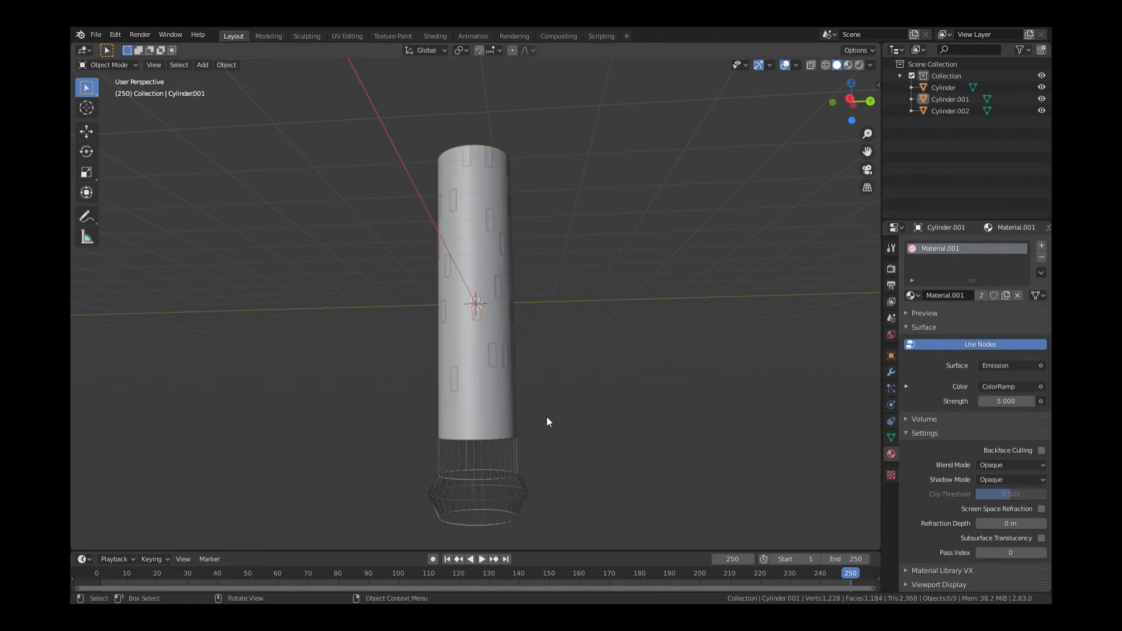
{"action": "left_click_drag", "start_coordinate": [618, 153], "coordinate": [371, 510]}
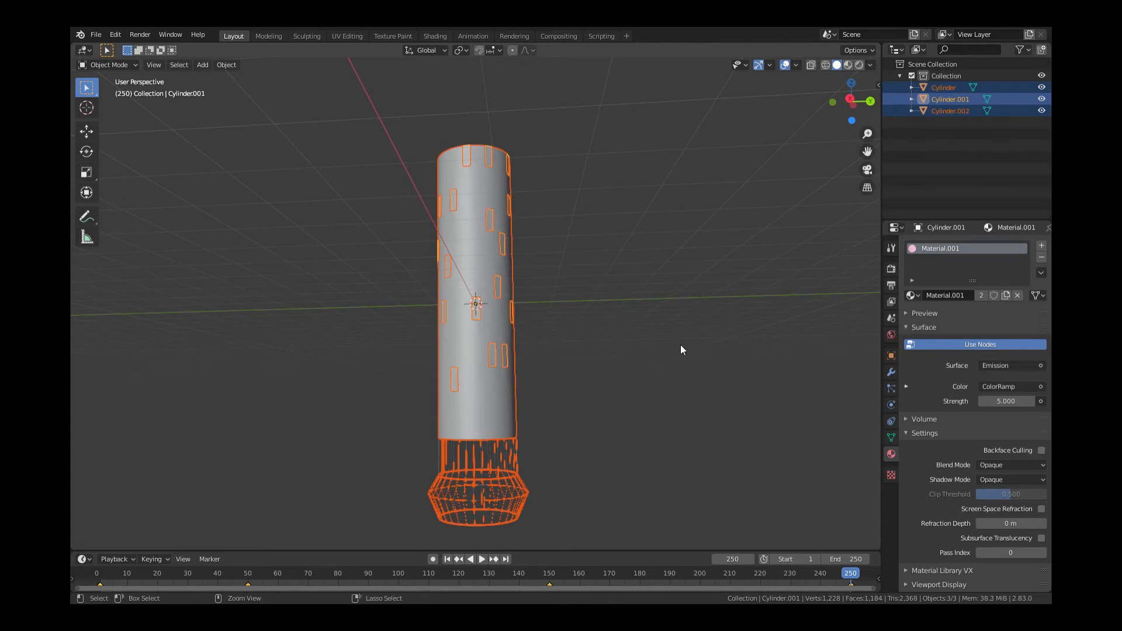
{"action": "key", "text": "ctrl+j"}
Raise the joined tower upward along its height
{"action": "left_click", "coordinate": [680, 348]}
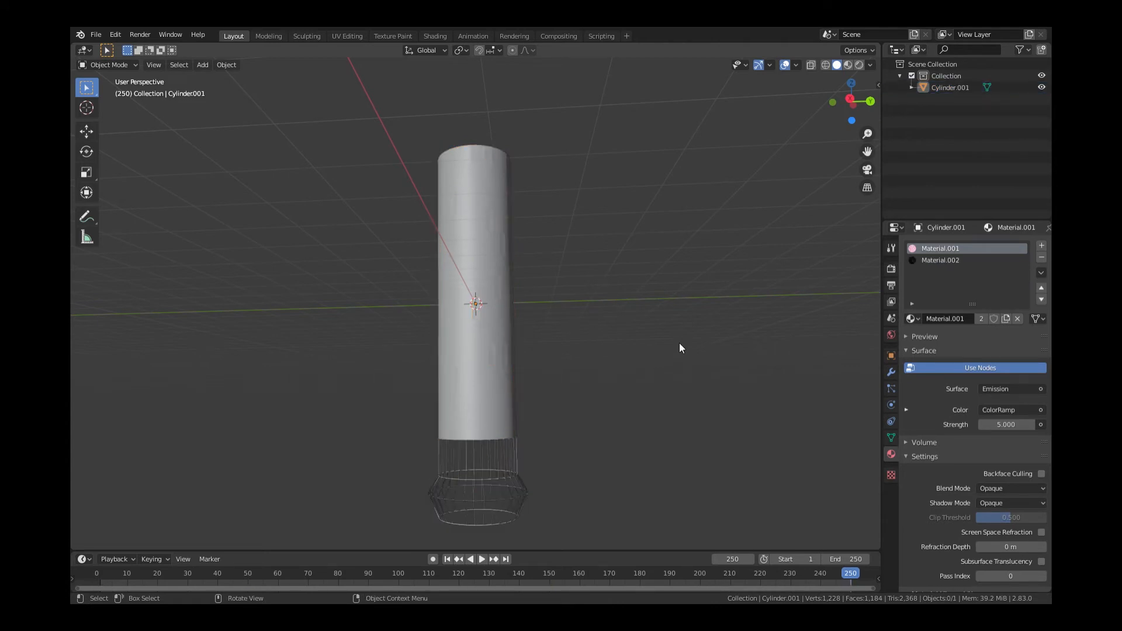
{"action": "scroll", "coordinate": [672, 348], "scroll_direction": "down", "scroll_amount": 1}
{"action": "left_click_drag", "start_coordinate": [844, 111], "coordinate": [817, 122]}
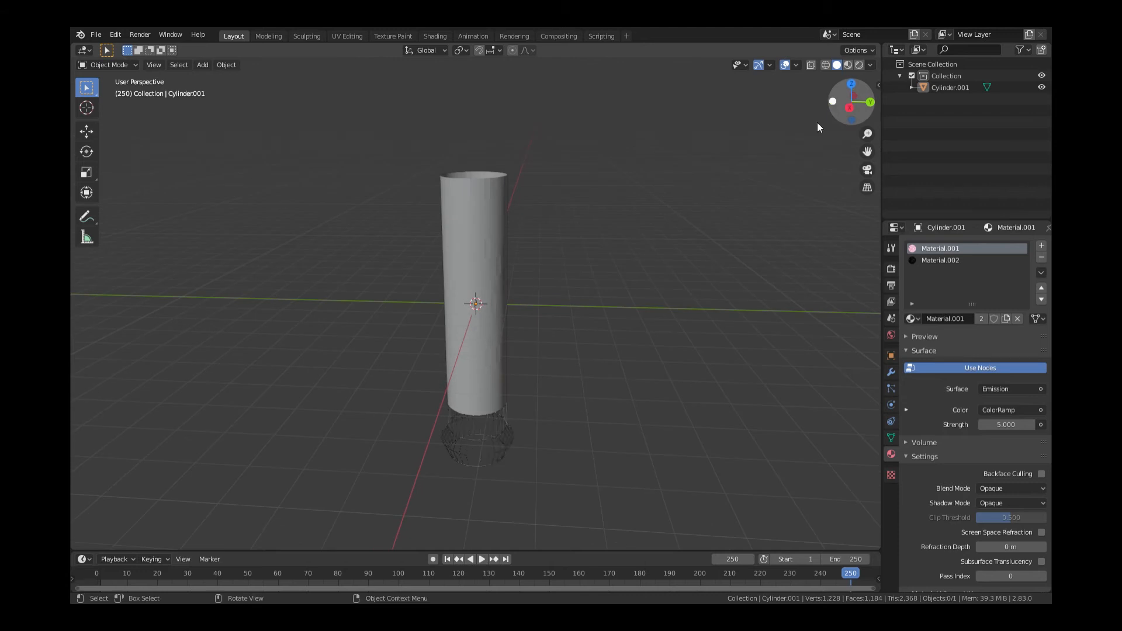
{"action": "left_click", "coordinate": [476, 257]}
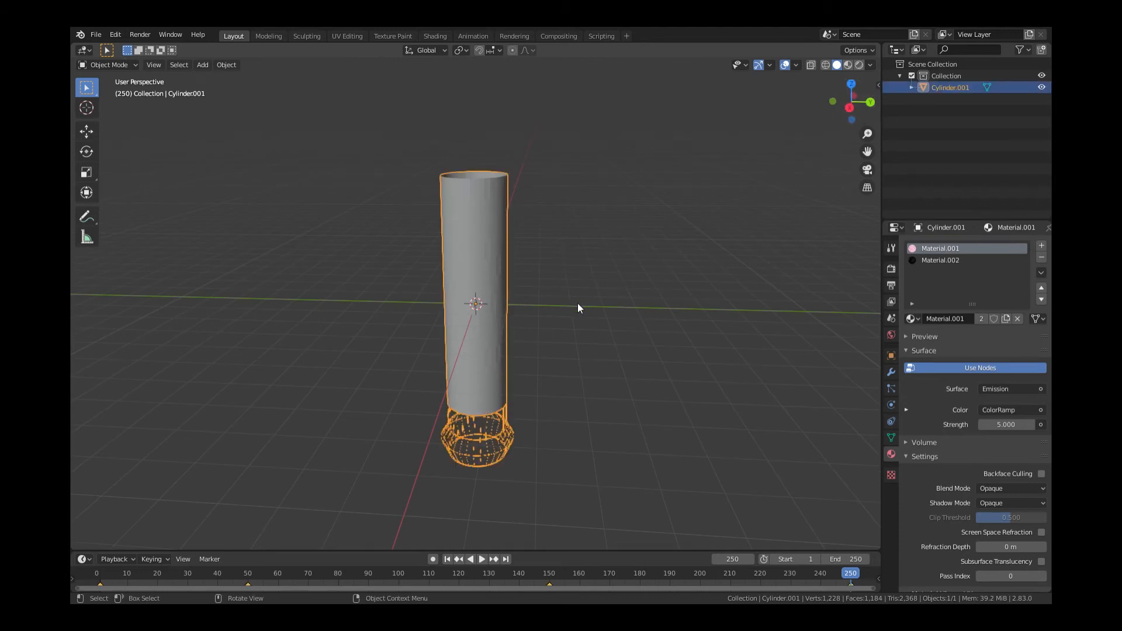
{"action": "left_click", "coordinate": [86, 132]}
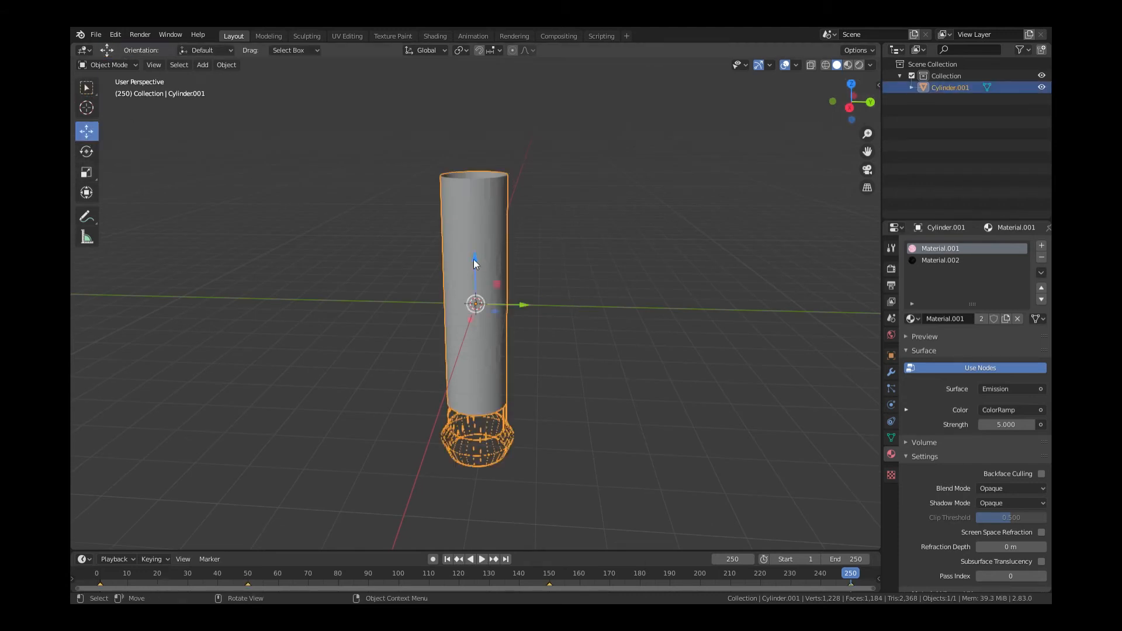
{"action": "left_click_drag", "start_coordinate": [474, 259], "coordinate": [475, 183]}
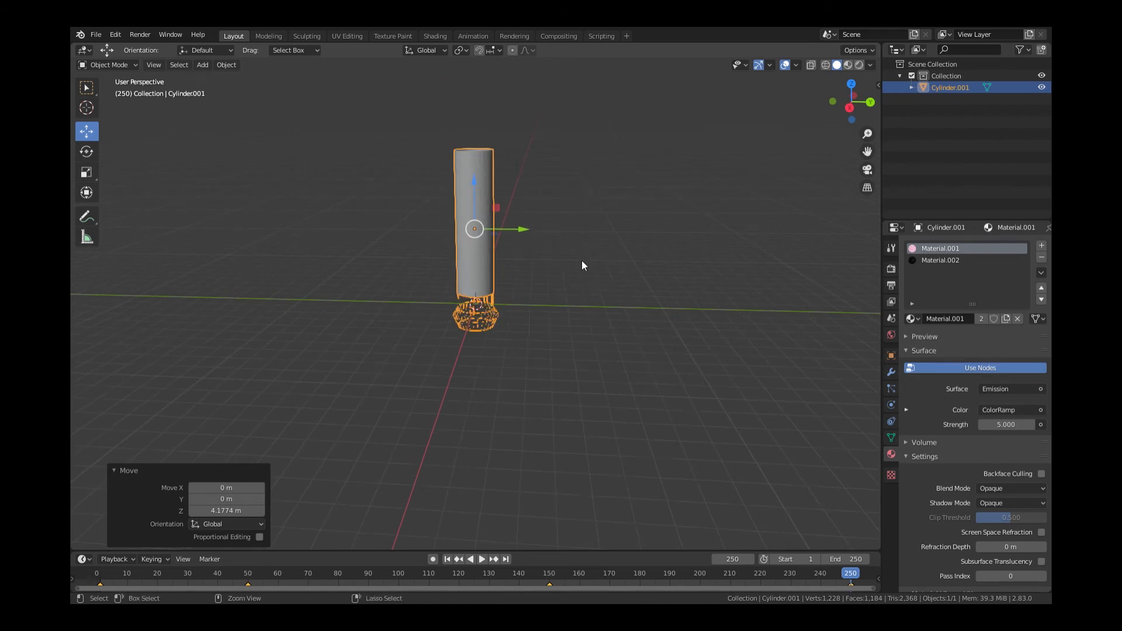
Paste a duplicate of the tower and move it on Z directly below the original
{"action": "key", "text": "ctrl+c"}
{"action": "key", "text": "ctrl+v"}
{"action": "key", "text": "g"}
{"action": "key", "text": "z"}
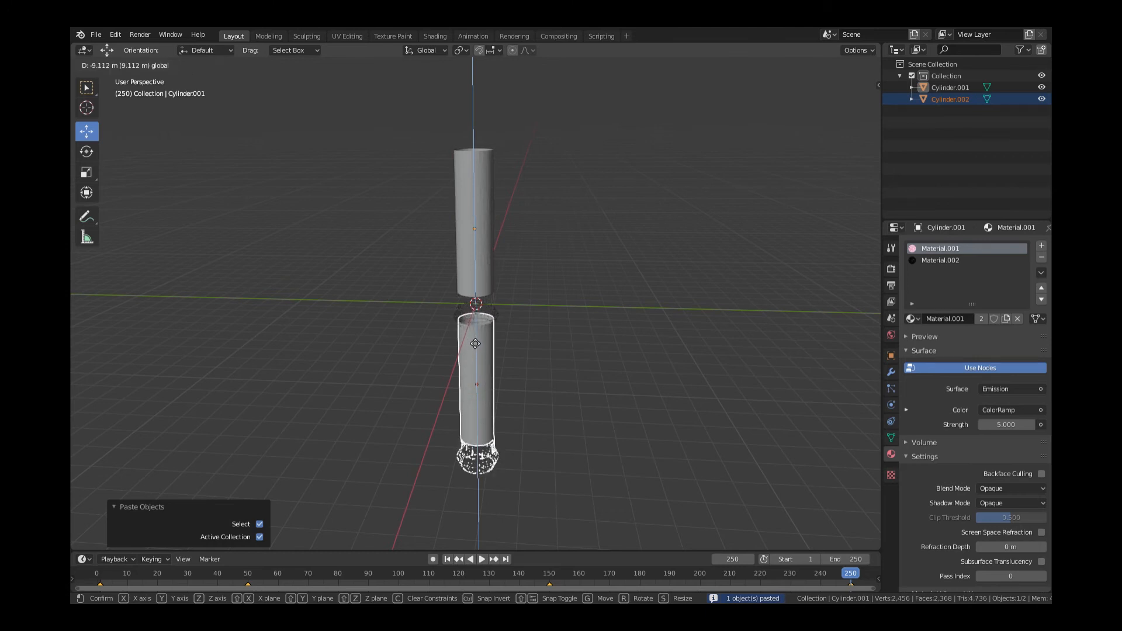
{"action": "left_click", "coordinate": [608, 349]}
{"action": "left_click", "coordinate": [597, 343]}
Copy the lower section and place a third copy beneath it on Z
{"action": "left_click", "coordinate": [486, 357]}
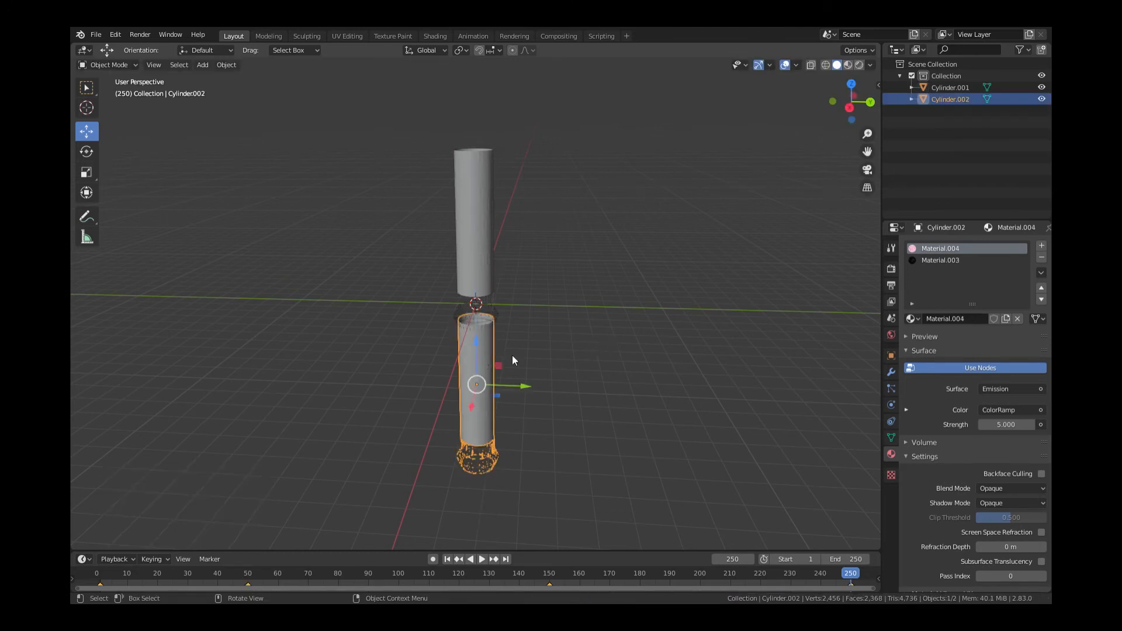
{"action": "key", "text": "ctrl+c"}
{"action": "key", "text": "ctrl+v"}
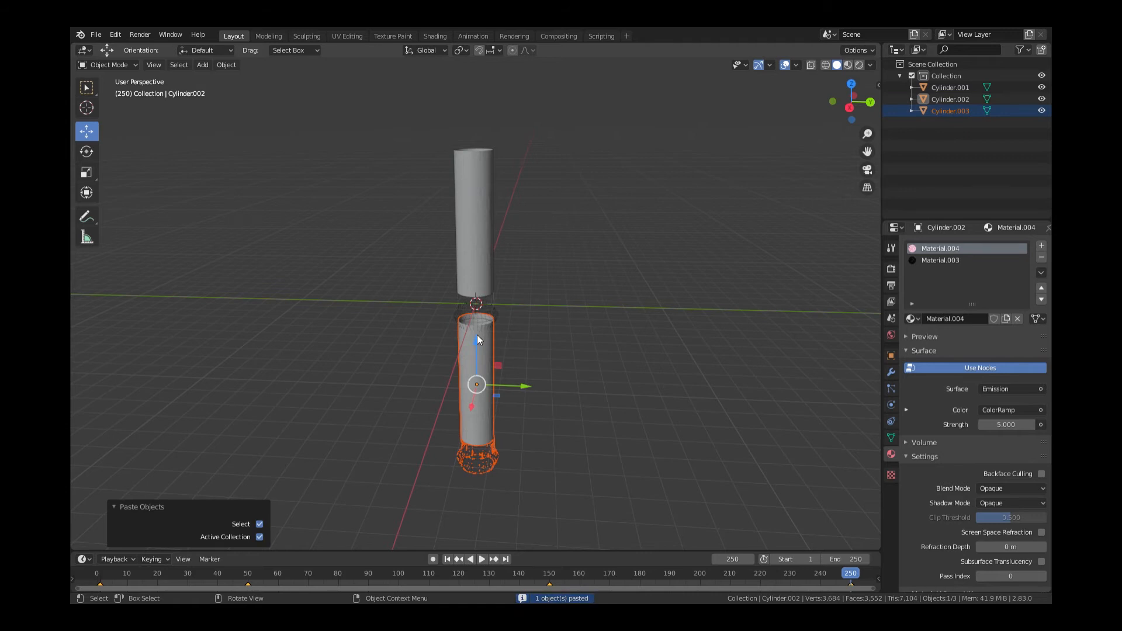
{"action": "key", "text": "g"}
{"action": "key", "text": "z"}
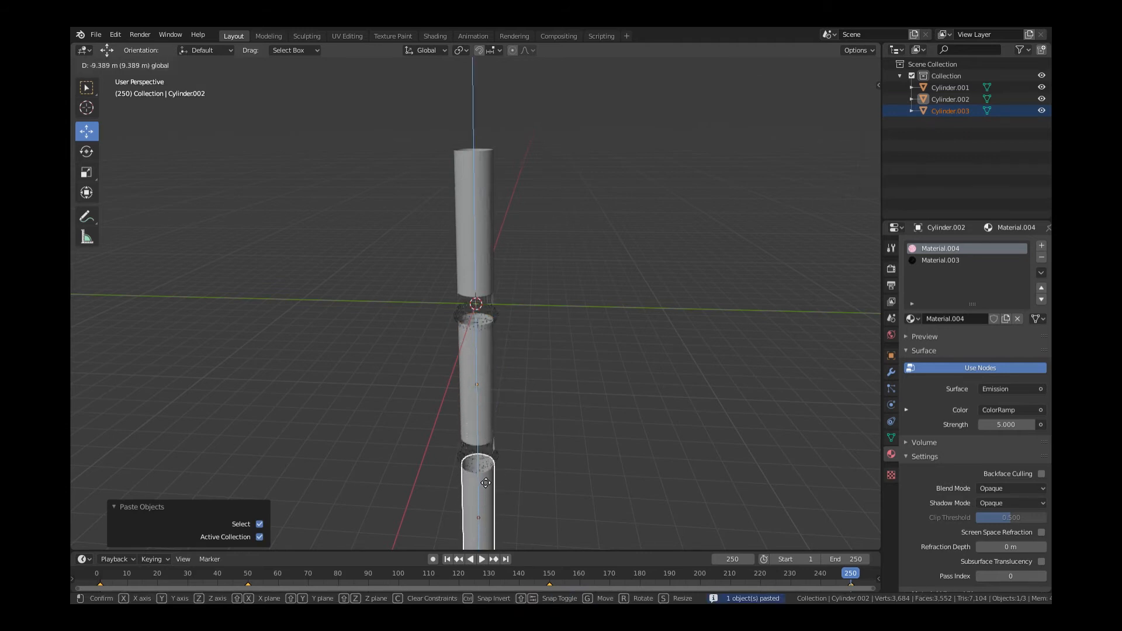
{"action": "left_click", "coordinate": [485, 475]}
Join the three sections into one column and raise it upward
{"action": "left_click", "coordinate": [598, 434]}
{"action": "scroll", "coordinate": [598, 433], "scroll_direction": "down", "scroll_amount": 3}
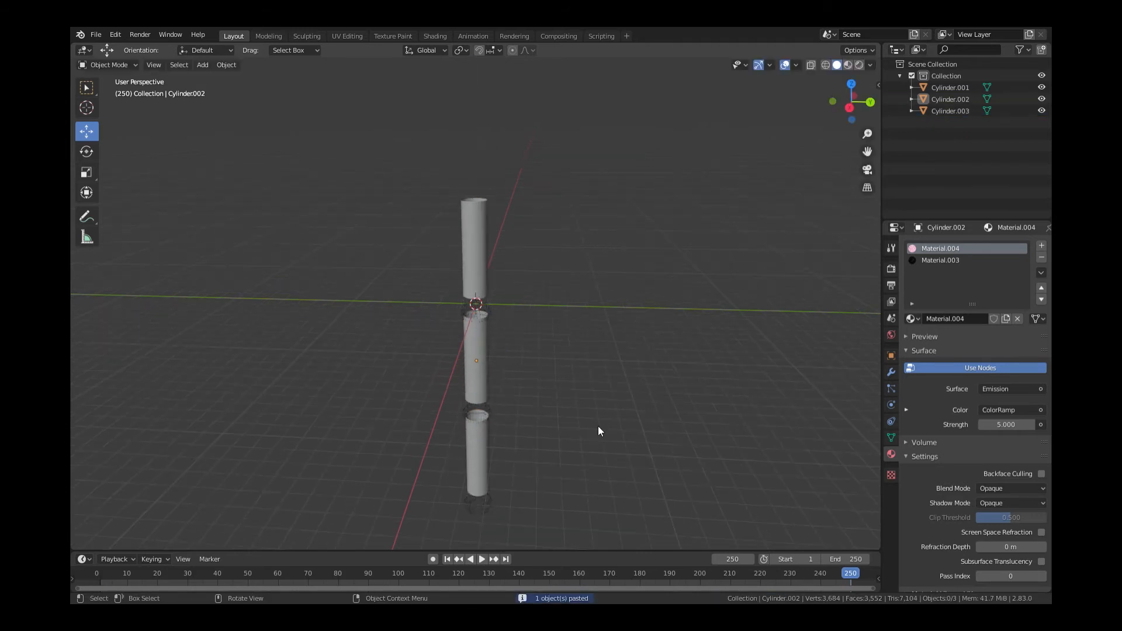
{"action": "left_click_drag", "start_coordinate": [580, 207], "coordinate": [433, 517]}
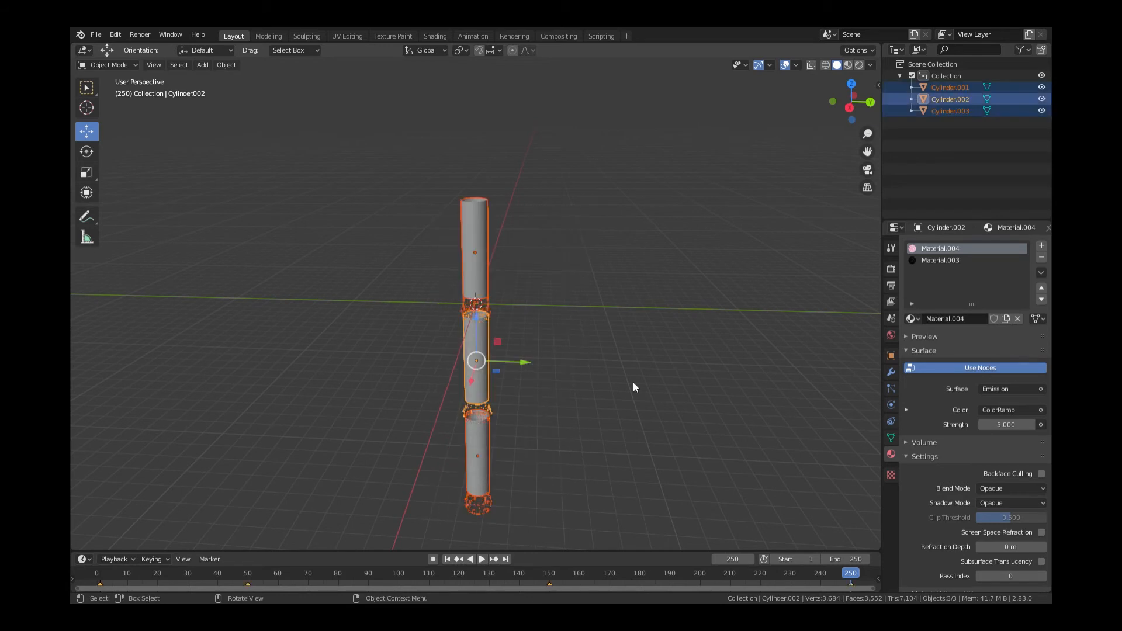
{"action": "key", "text": "ctrl"}
{"action": "key", "text": "ctrl+j"}
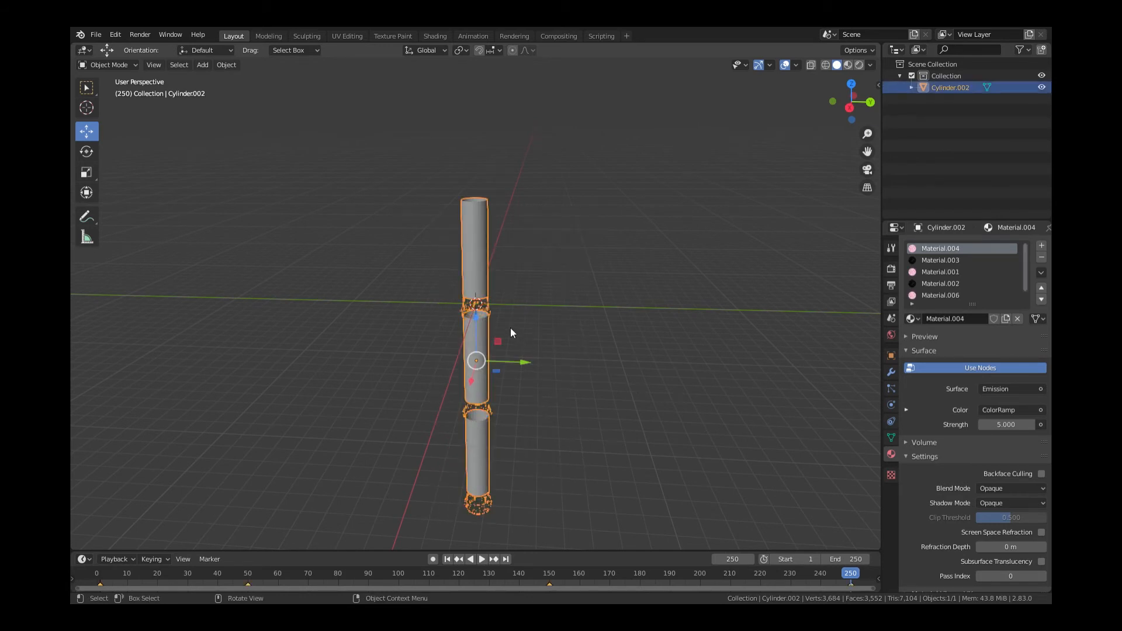
{"action": "left_click_drag", "start_coordinate": [475, 317], "coordinate": [475, 153]}
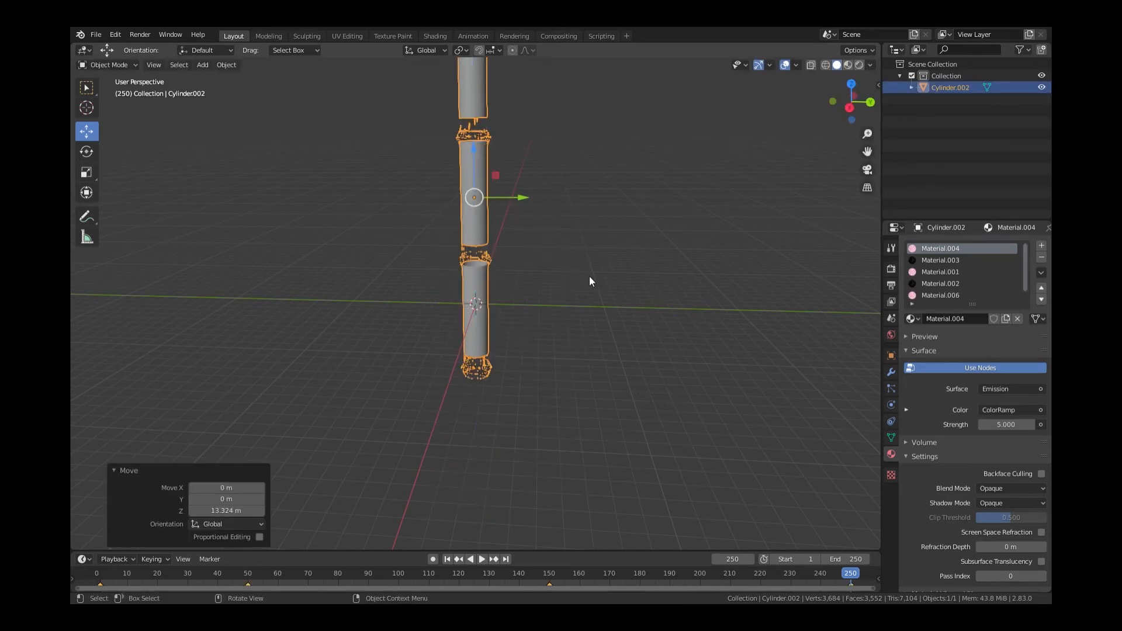
Paste a duplicate of the column and lower it beneath the original
{"action": "key", "text": "ctrl+c"}
{"action": "key", "text": "ctrl+v"}
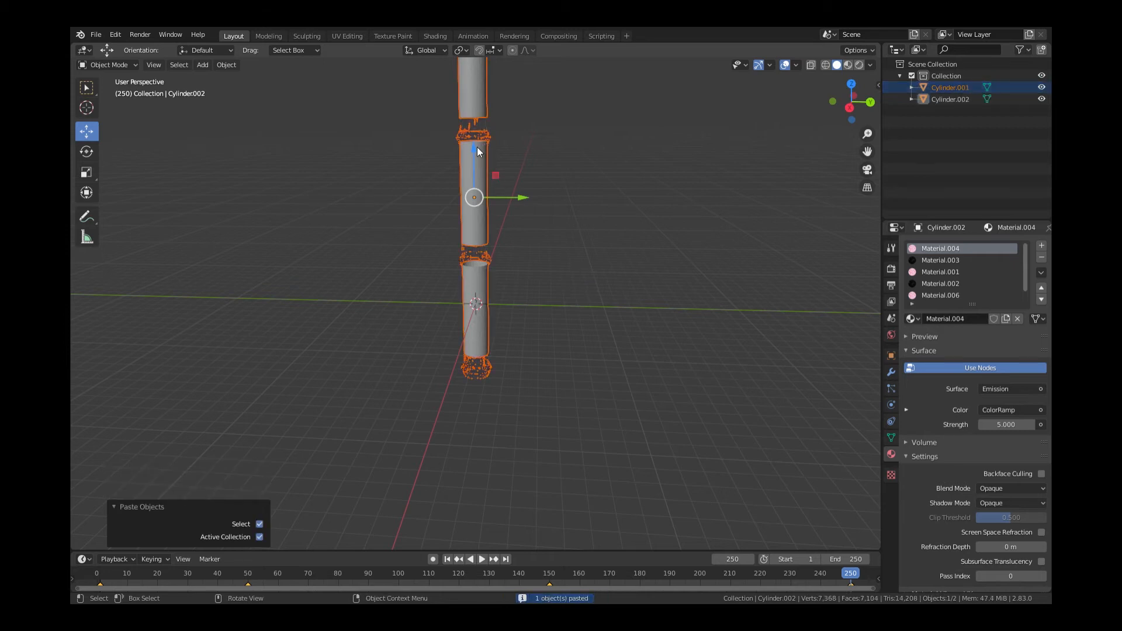
{"action": "left_click_drag", "start_coordinate": [478, 150], "coordinate": [470, 462]}
{"action": "left_click", "coordinate": [611, 403]}
Join both columns into one tall tower and look down its length
{"action": "scroll", "coordinate": [612, 402], "scroll_direction": "down", "scroll_amount": 3}
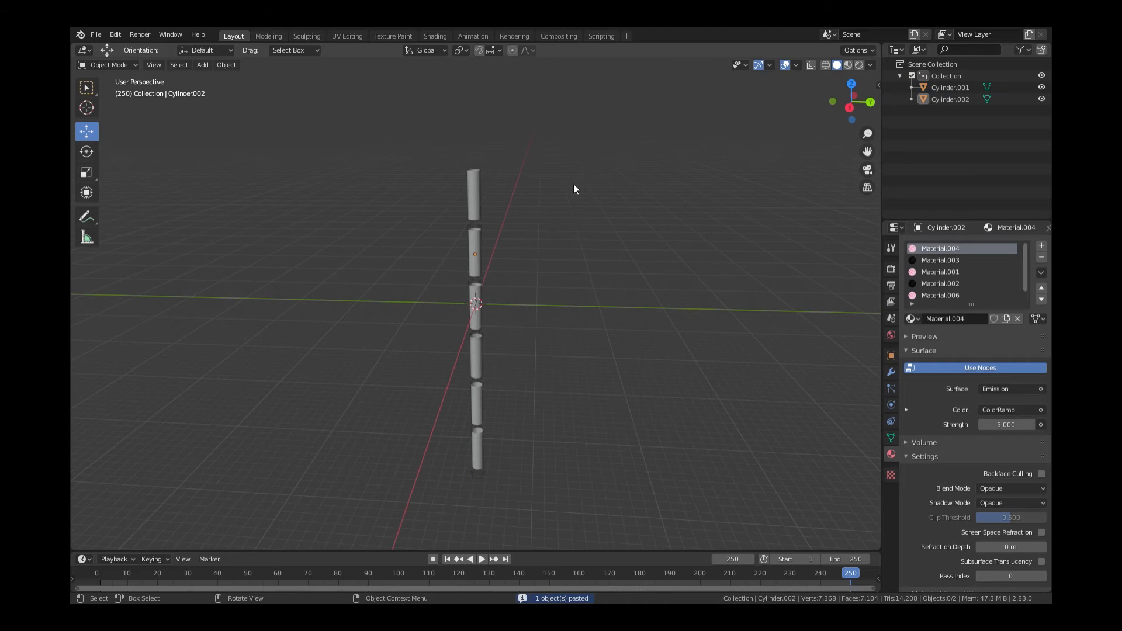
{"action": "left_click_drag", "start_coordinate": [566, 169], "coordinate": [423, 460]}
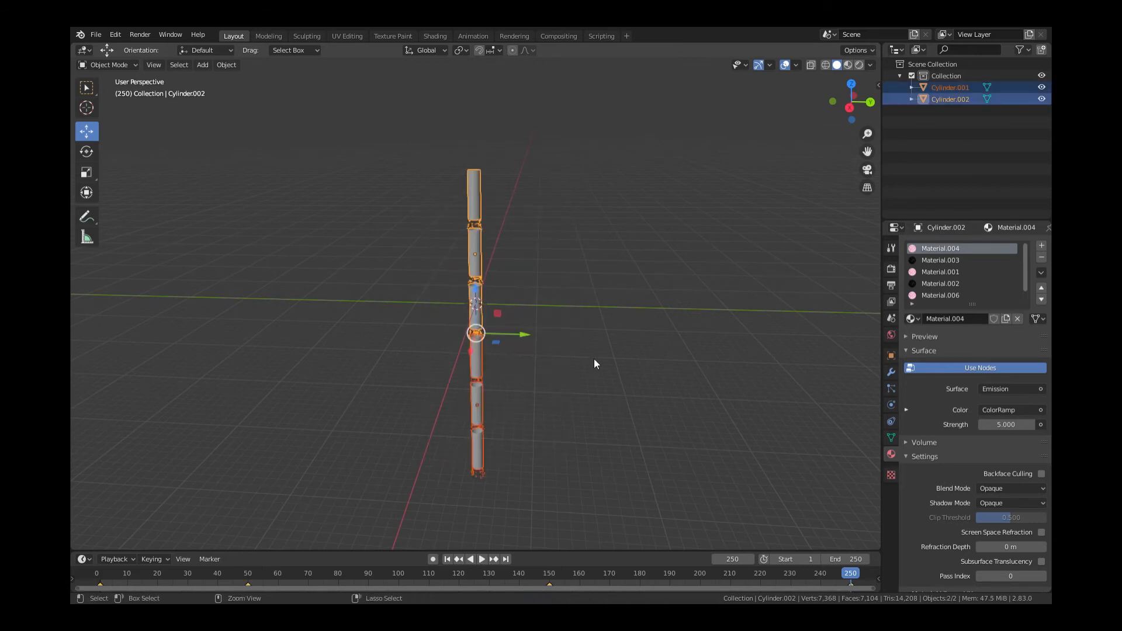
{"action": "key", "text": "ctrl+j"}
{"action": "left_click_drag", "start_coordinate": [841, 101], "coordinate": [853, 138]}
{"action": "scroll", "coordinate": [620, 242], "scroll_direction": "up", "scroll_amount": 4}
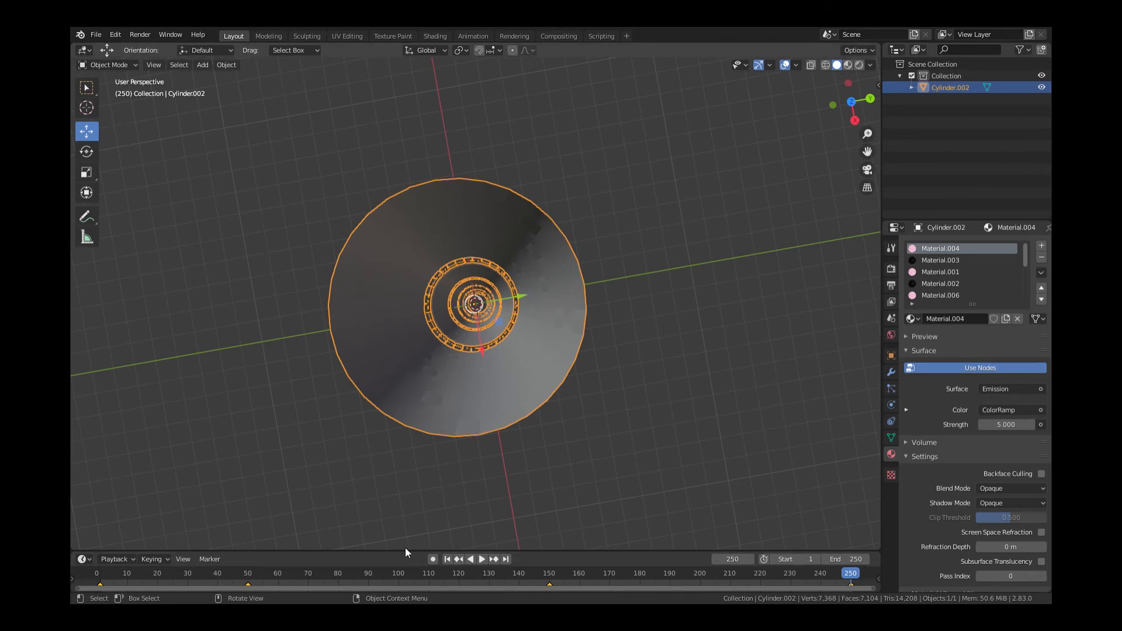
Enlarge the timeline and turn on automatic keyframe recording at frame 0
{"action": "left_click_drag", "start_coordinate": [406, 550], "coordinate": [437, 534]}
{"action": "left_click", "coordinate": [433, 532]}
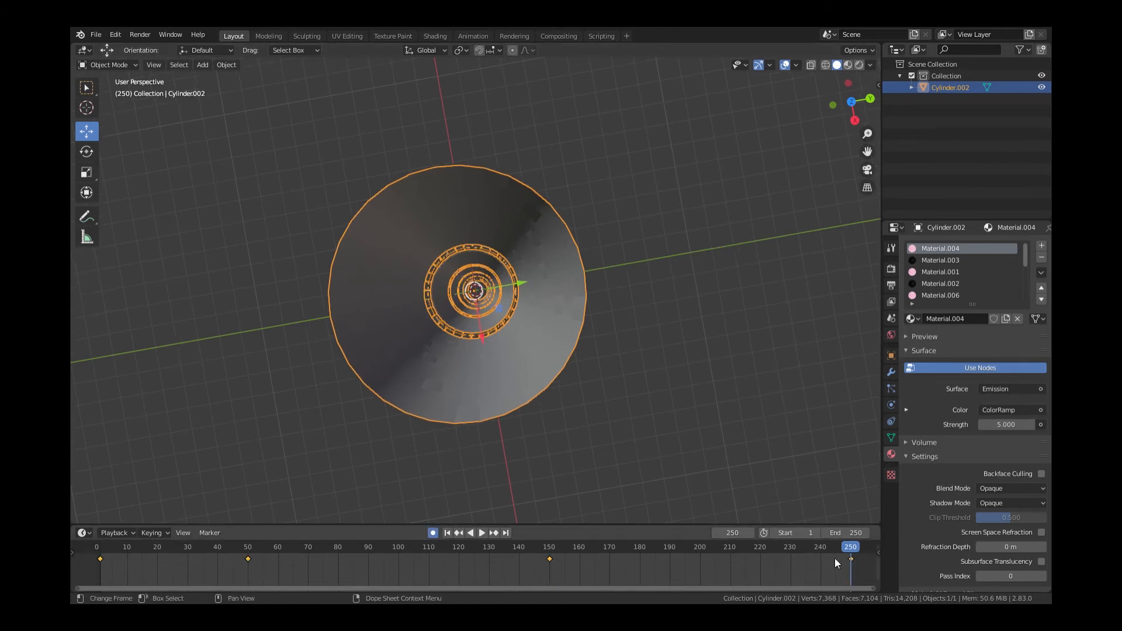
{"action": "left_click", "coordinate": [481, 533]}
{"action": "key", "text": "Escape"}
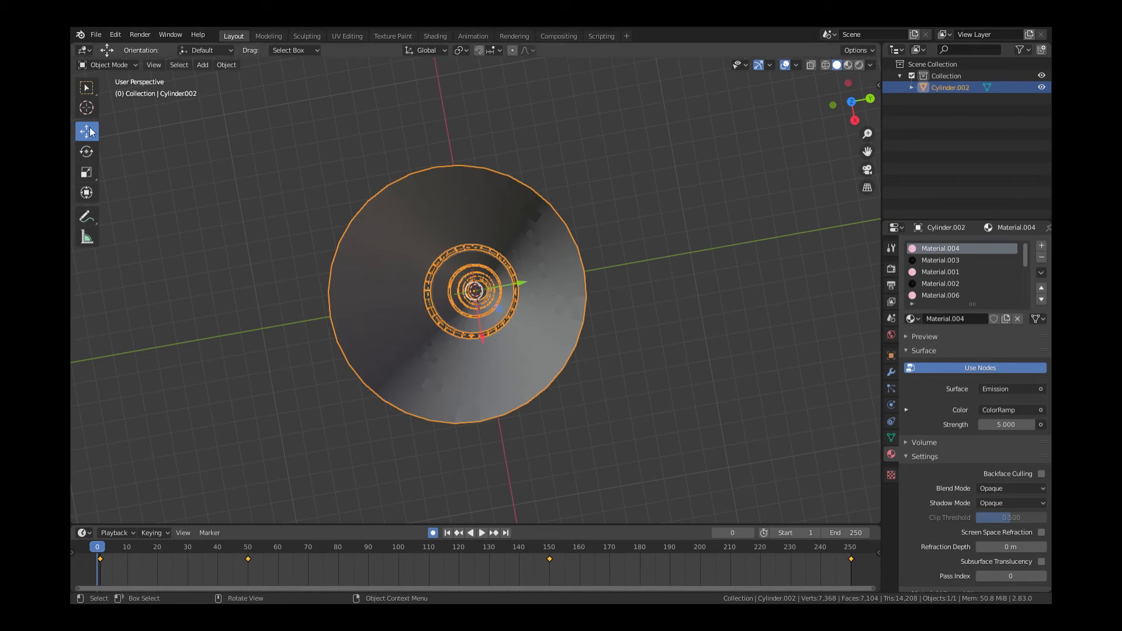
Rotate the tower on Z at frame 0, then spin it to -1403° at frame 251
{"action": "left_click", "coordinate": [91, 152]}
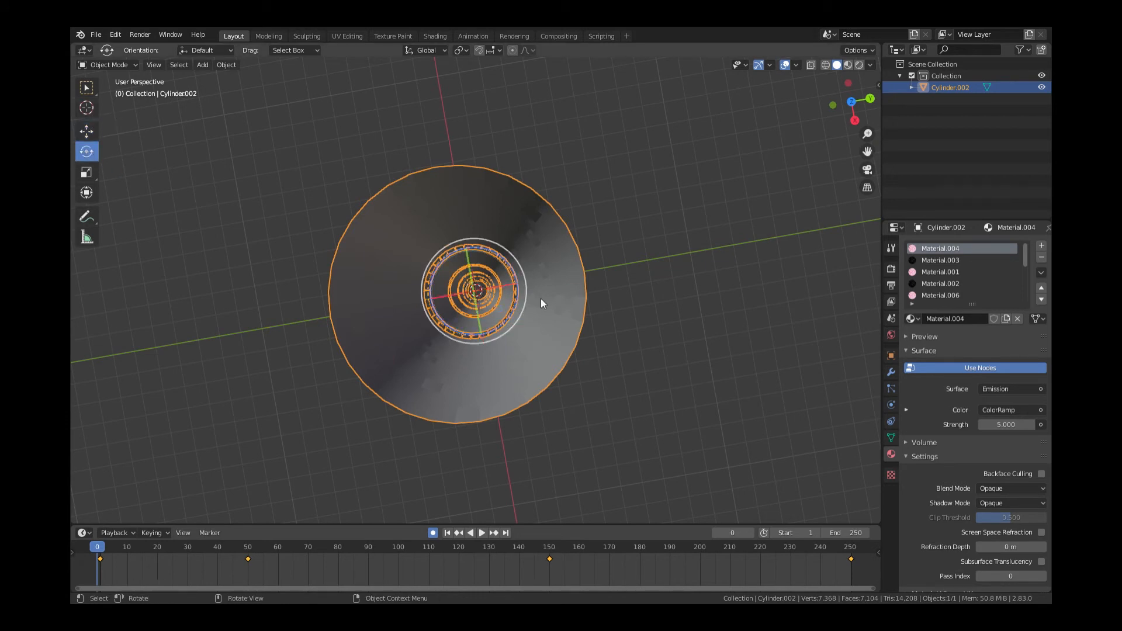
{"action": "left_click_drag", "start_coordinate": [509, 314], "coordinate": [574, 461]}
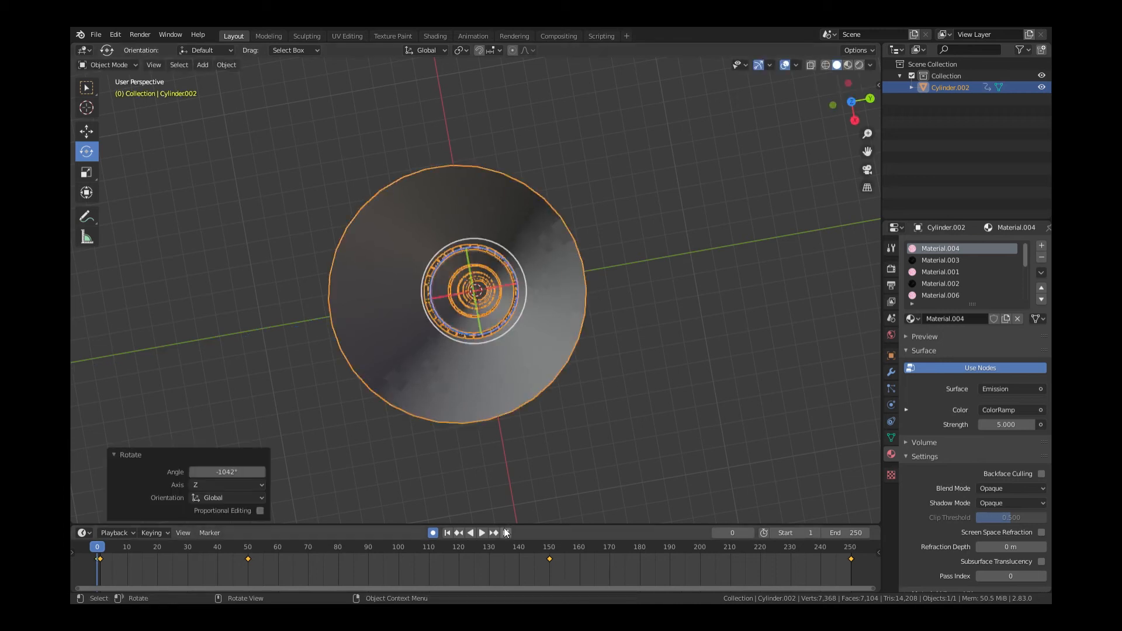
{"action": "left_click", "coordinate": [851, 548]}
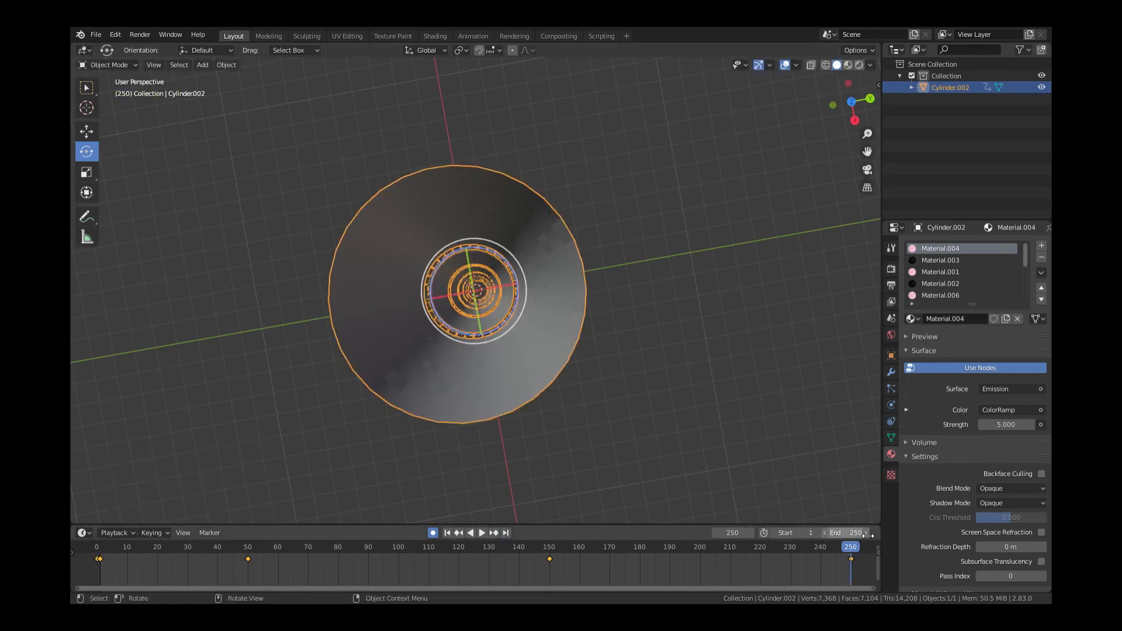
{"action": "left_click", "coordinate": [751, 533]}
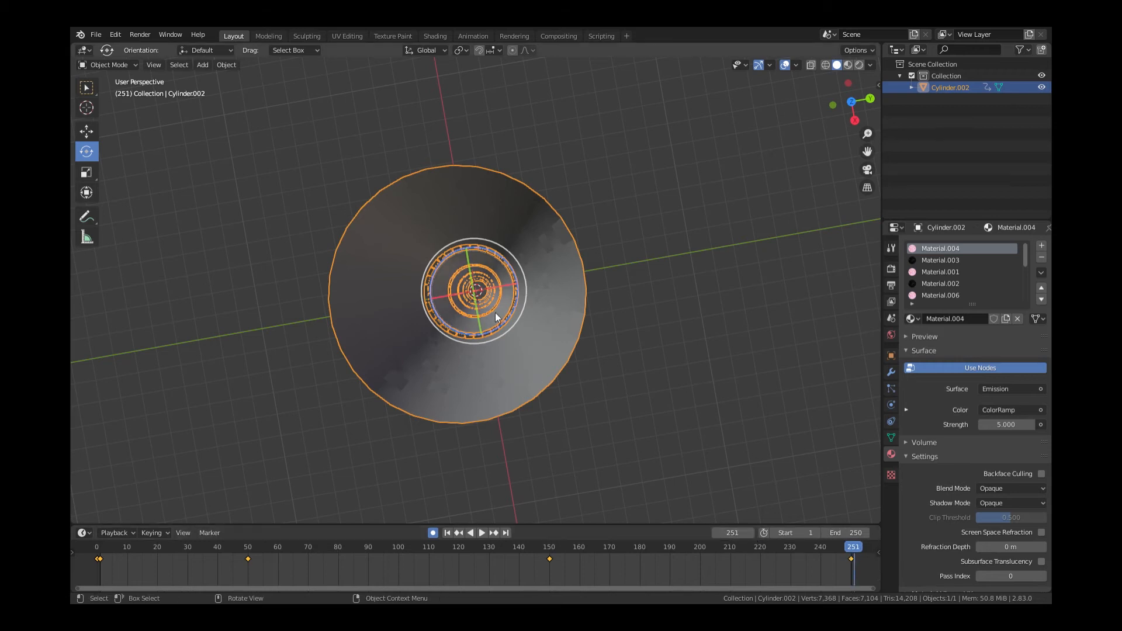
{"action": "left_click_drag", "start_coordinate": [501, 326], "coordinate": [671, 337]}
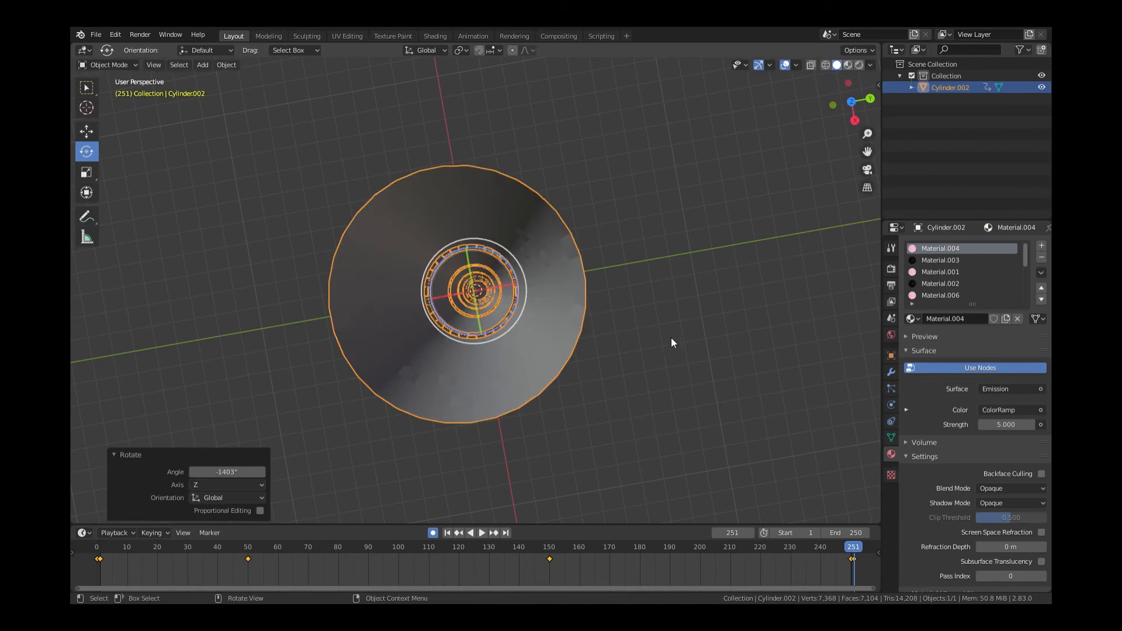
Turn off auto-keying, preview the spin, and return to the first frame
{"action": "left_click", "coordinate": [665, 282]}
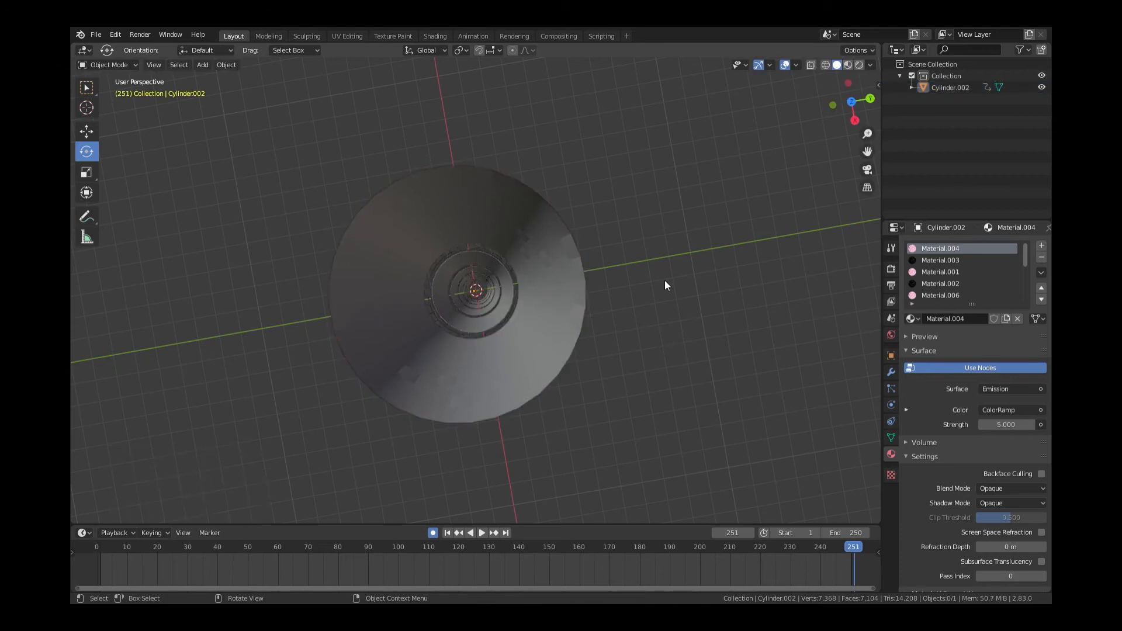
{"action": "left_click", "coordinate": [433, 533]}
{"action": "key", "text": "space"}
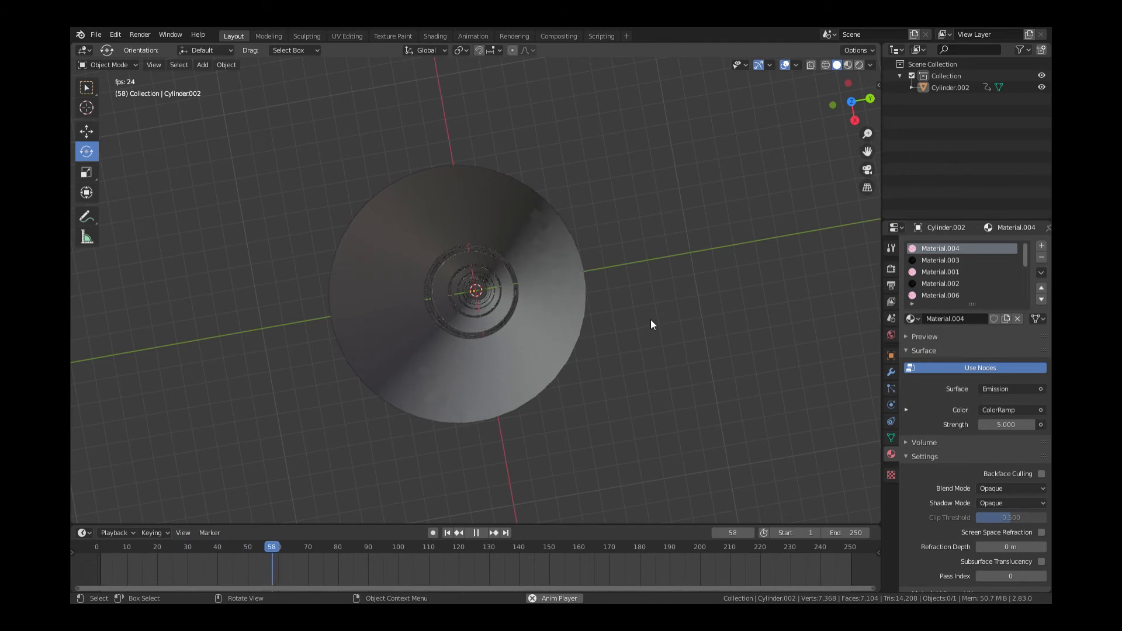
{"action": "key", "text": "space"}
{"action": "left_click_drag", "start_coordinate": [296, 548], "coordinate": [97, 548]}
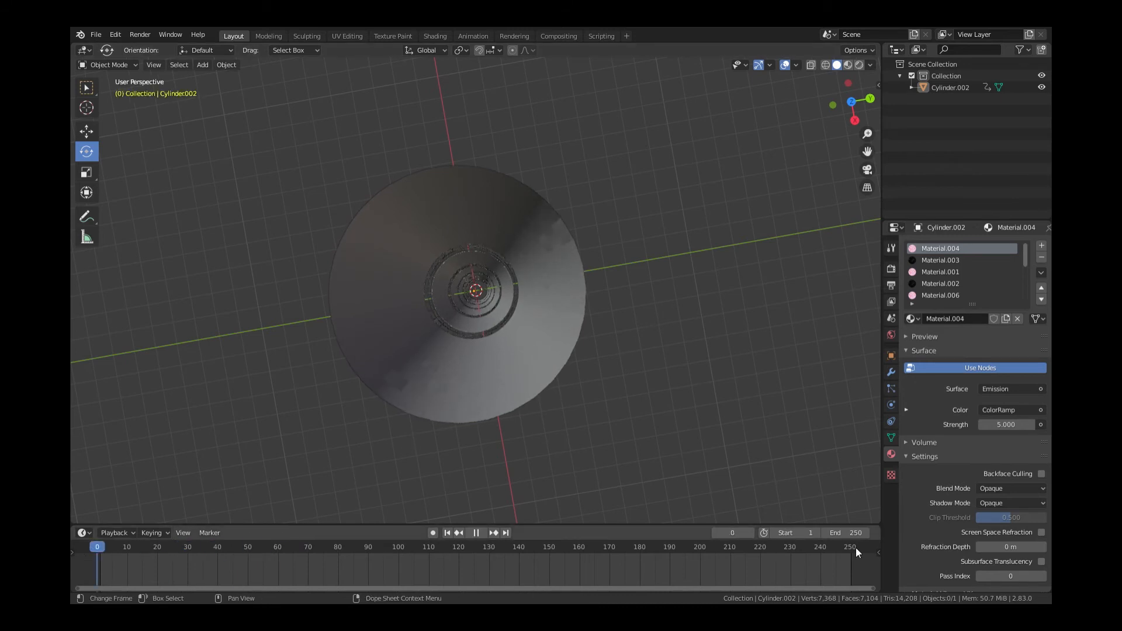
Add a camera and a mesh circle at the origin, scaling the circle to 1.143
{"action": "key", "text": "shift+a"}
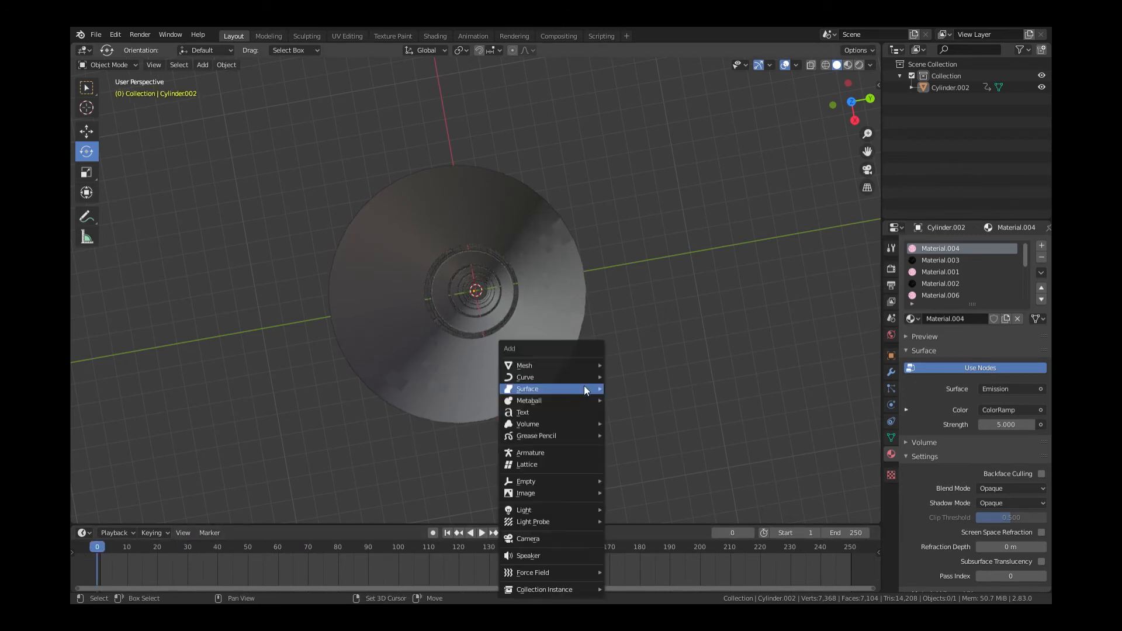
{"action": "left_click", "coordinate": [552, 539]}
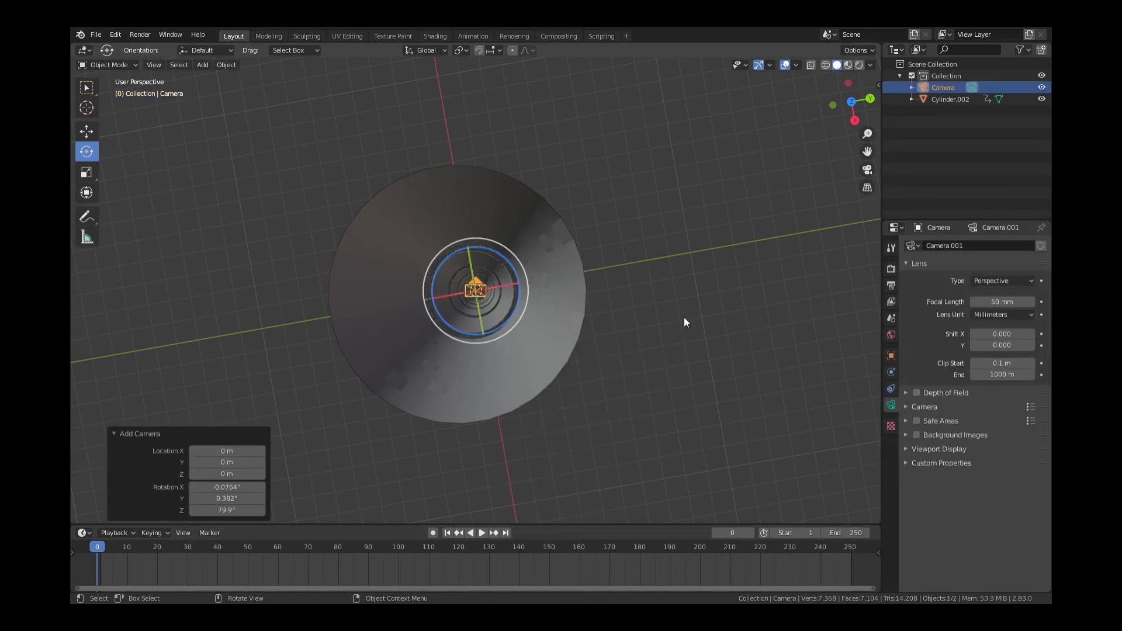
{"action": "key", "text": "shift+a"}
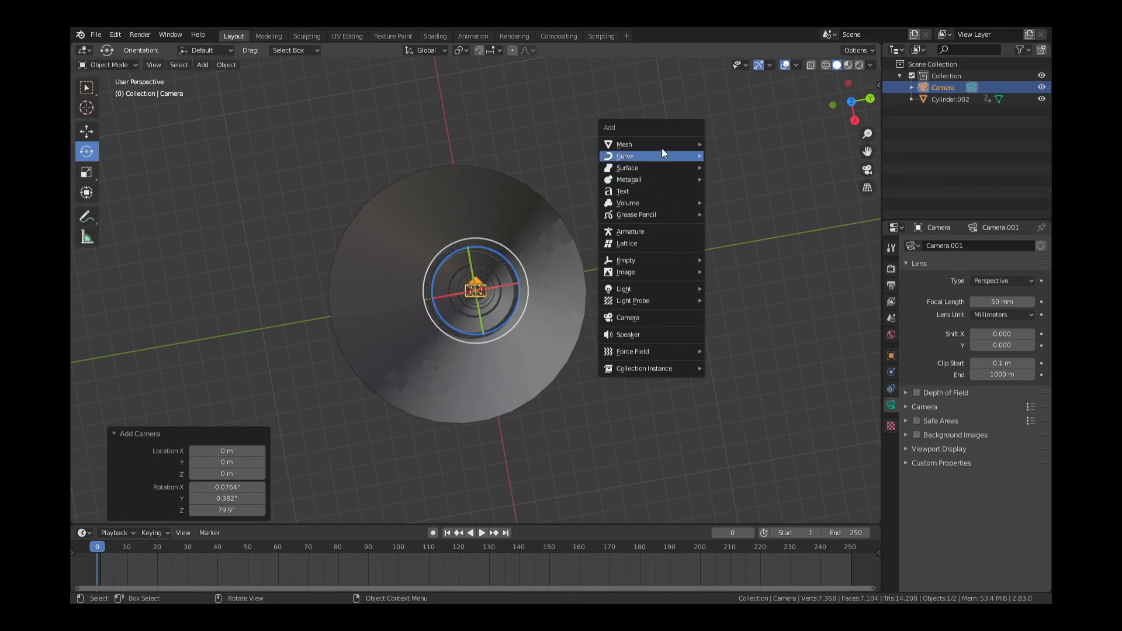
{"action": "mouse_move", "coordinate": [692, 141]}
{"action": "left_click", "coordinate": [731, 166]}
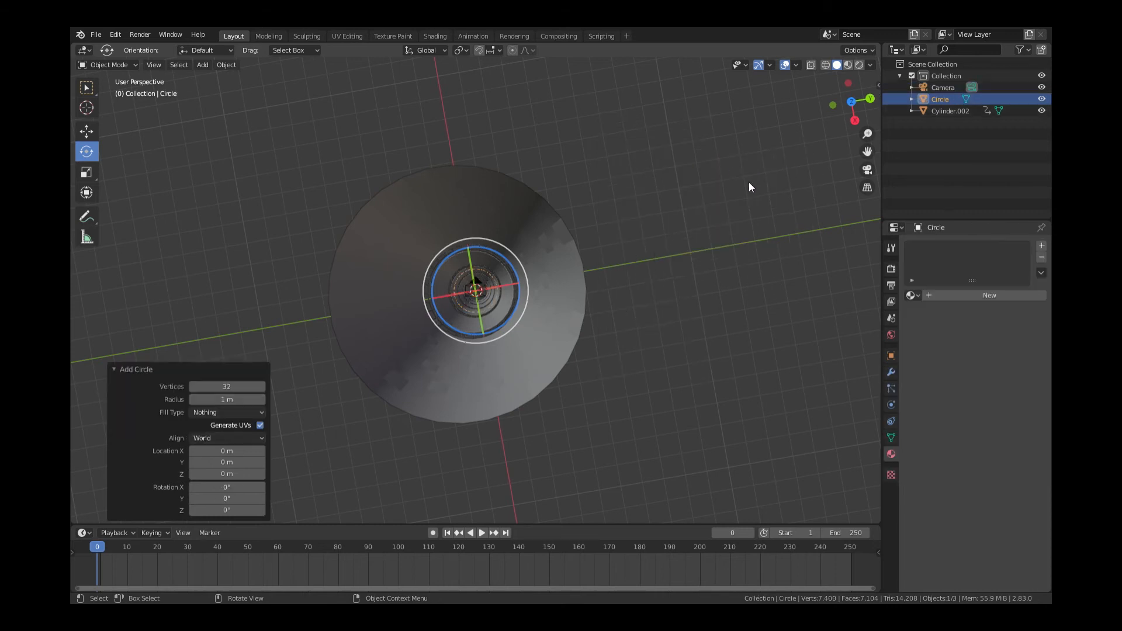
{"action": "left_click_drag", "start_coordinate": [851, 102], "coordinate": [620, 398]}
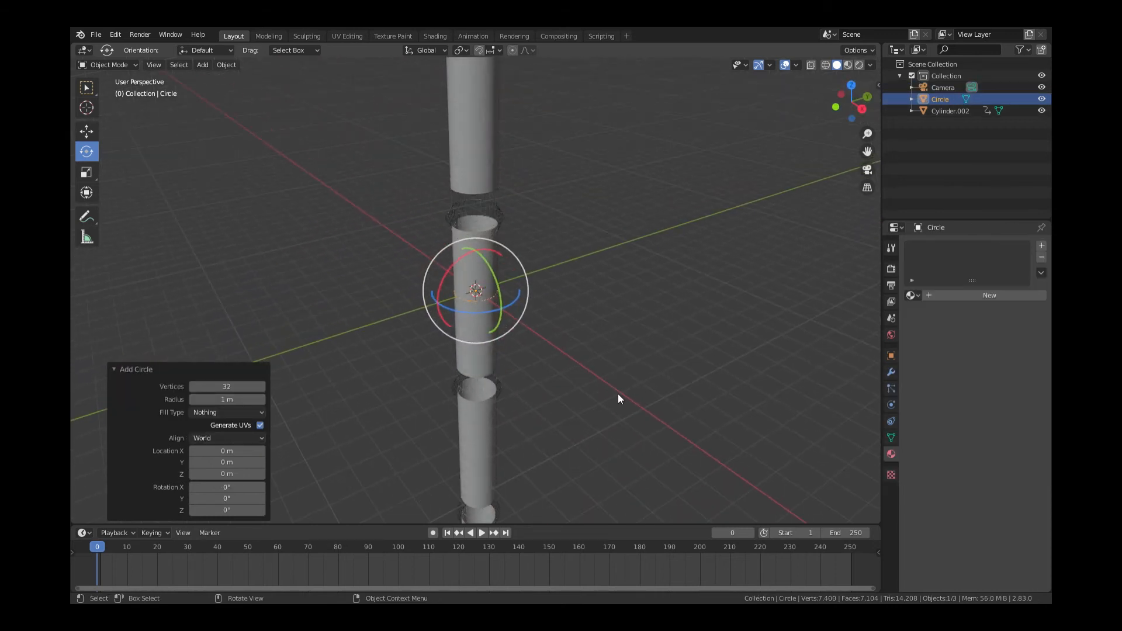
{"action": "key", "text": "s"}
{"action": "left_click", "coordinate": [646, 397]}
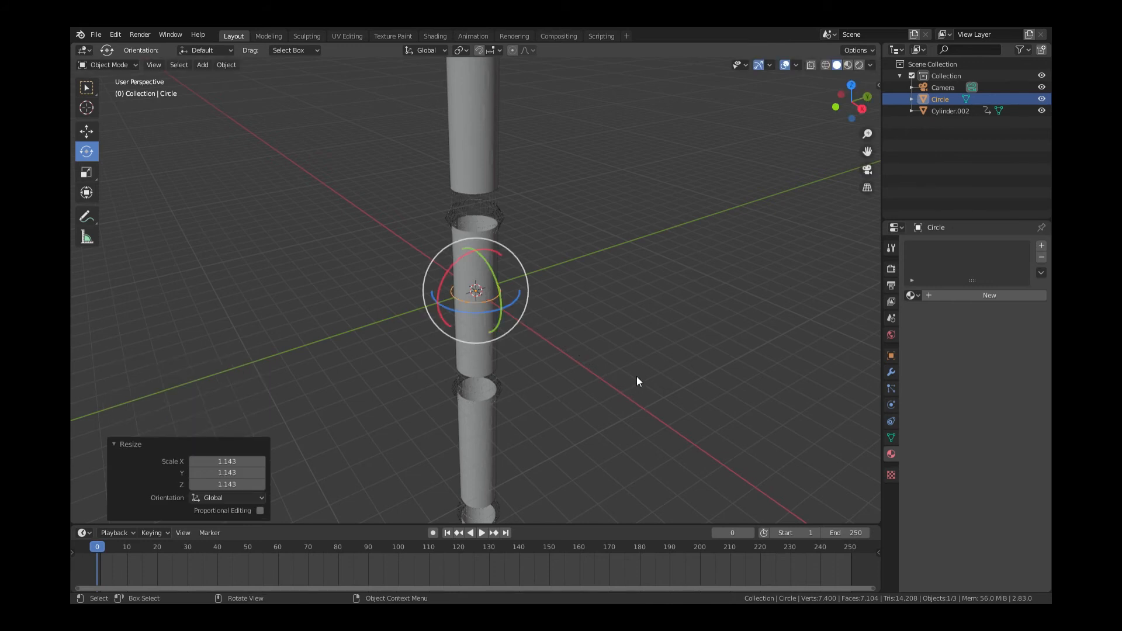
Fill the circle with a face and extrude it 0.1201 m into a thin disc
{"action": "key", "text": "Tab"}
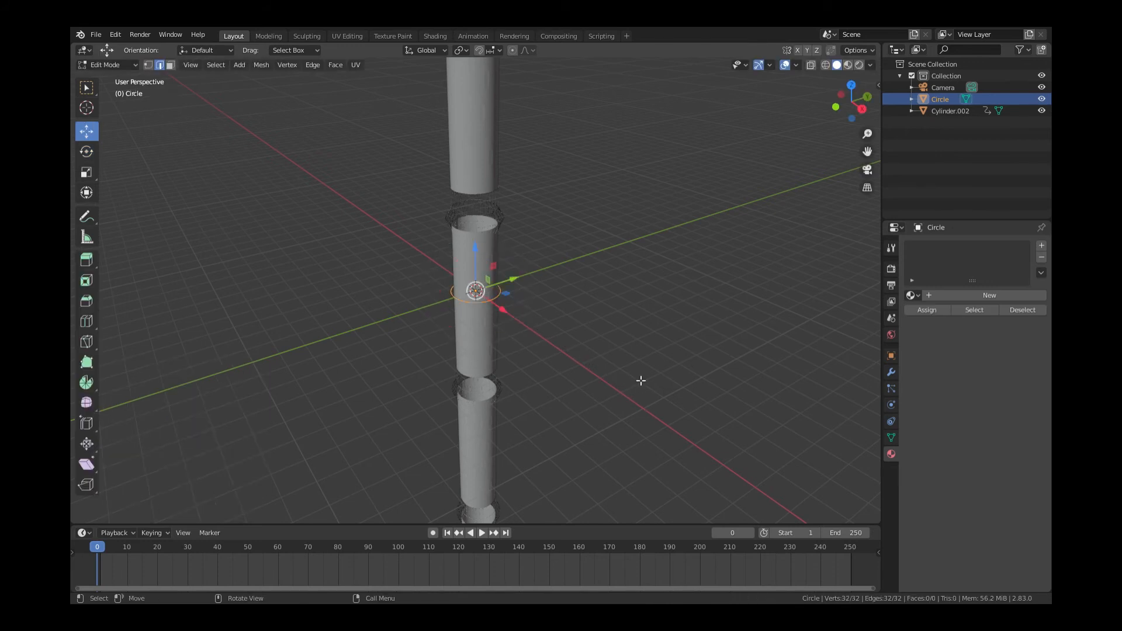
{"action": "key", "text": "f"}
{"action": "key", "text": "e"}
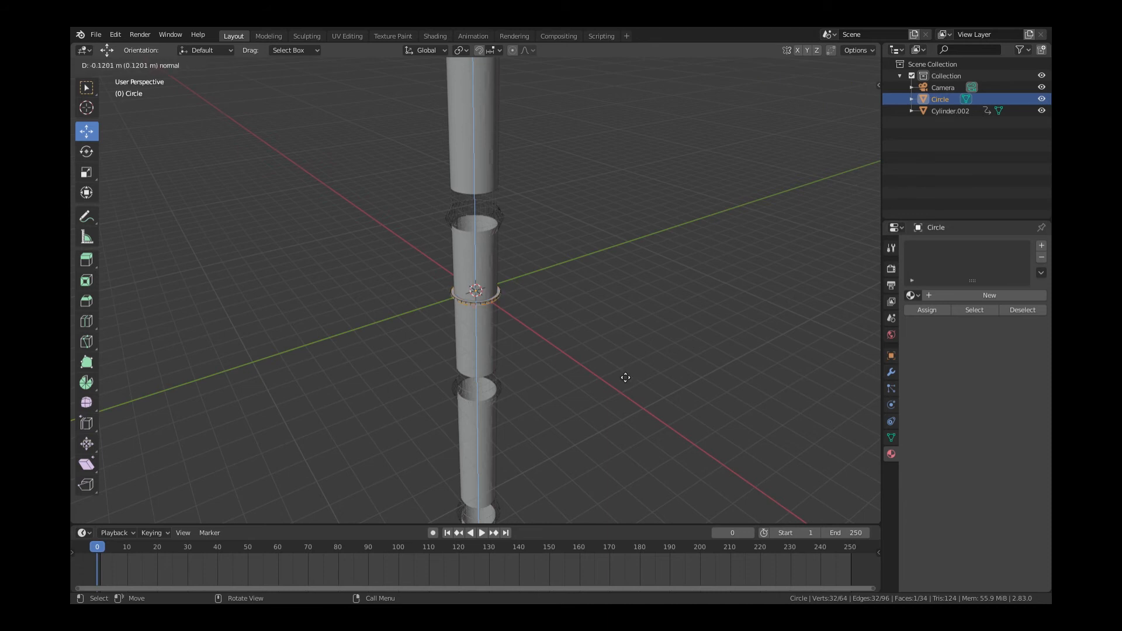
{"action": "left_click", "coordinate": [625, 378]}
{"action": "key", "text": "Tab"}
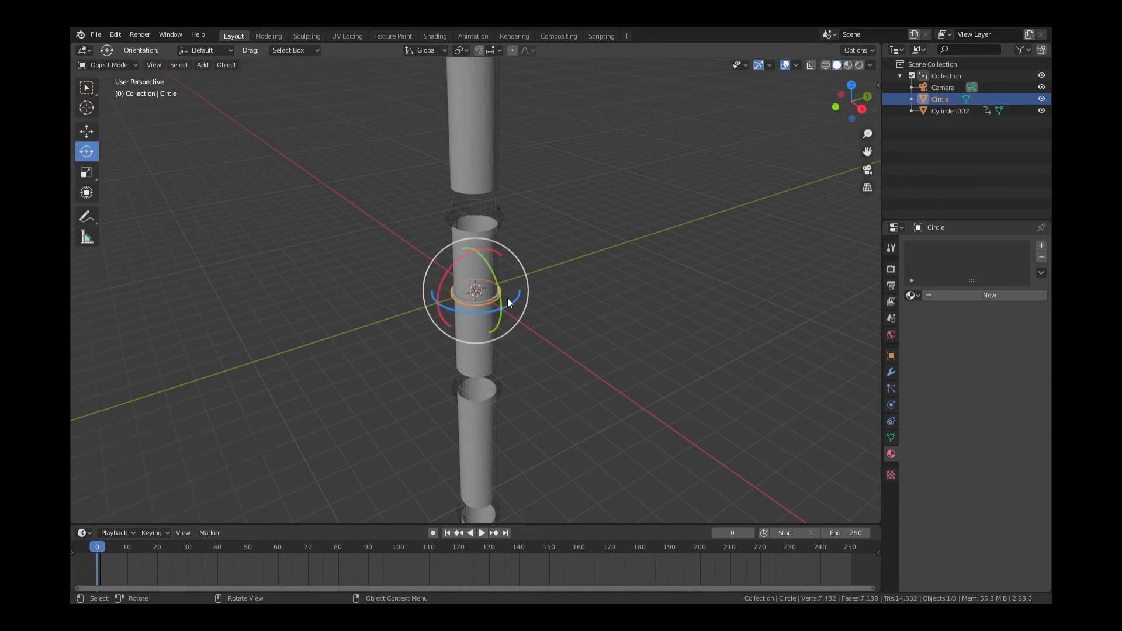
{"action": "right_click", "coordinate": [481, 300]}
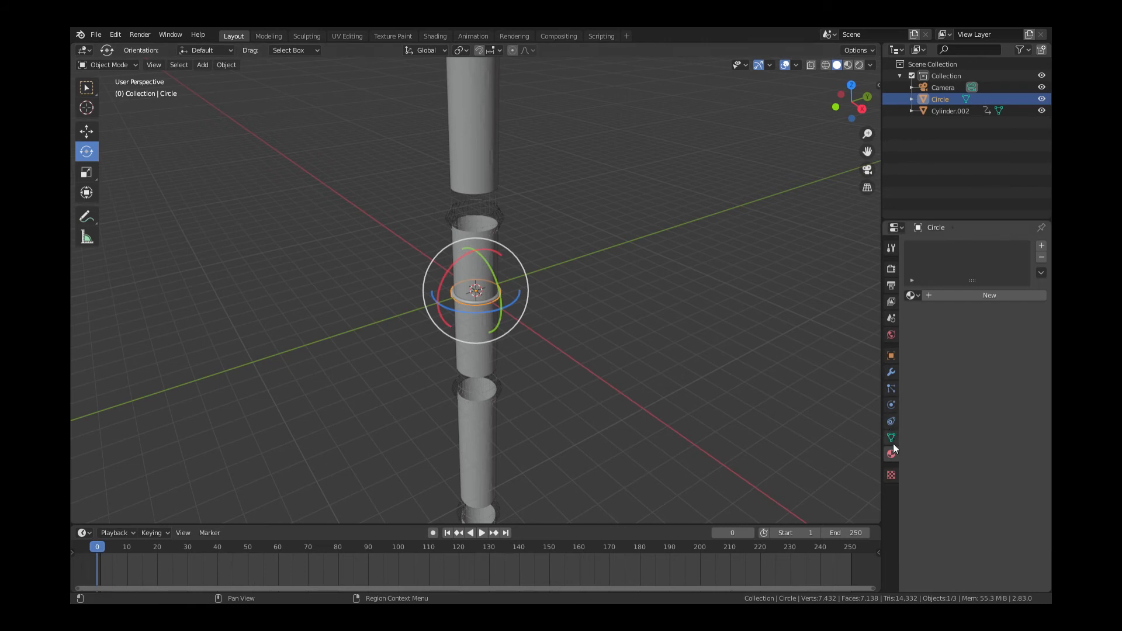
Create Material.013 as a light-blue Emission shader with strength 10
{"action": "left_click", "coordinate": [990, 296]}
{"action": "left_click", "coordinate": [996, 364]}
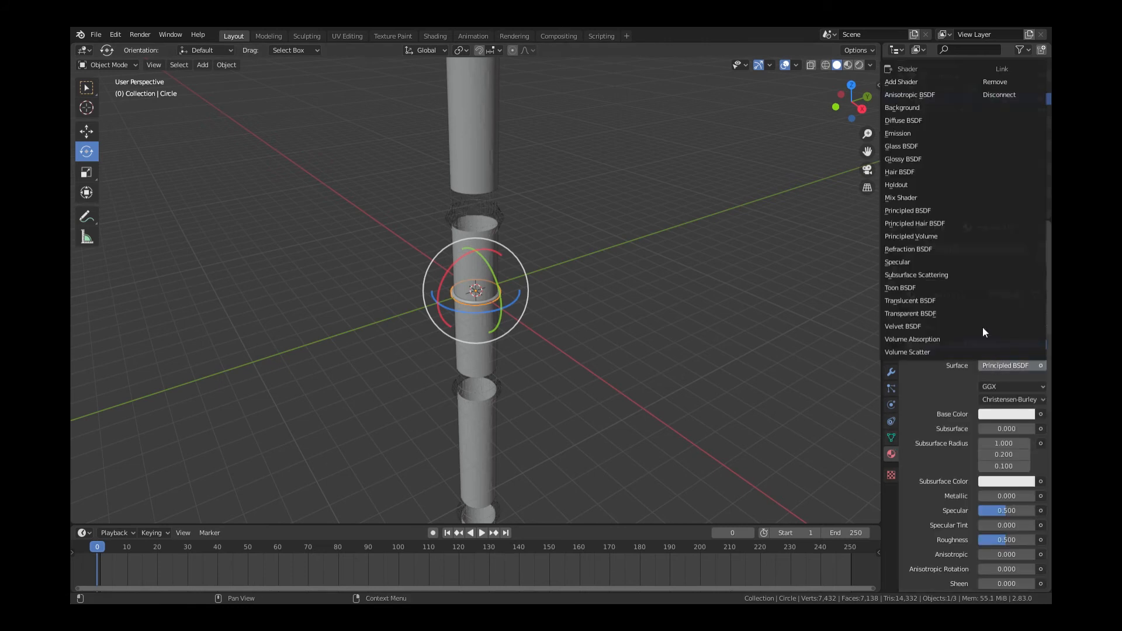
{"action": "left_click", "coordinate": [915, 134]}
{"action": "left_click", "coordinate": [1006, 387]}
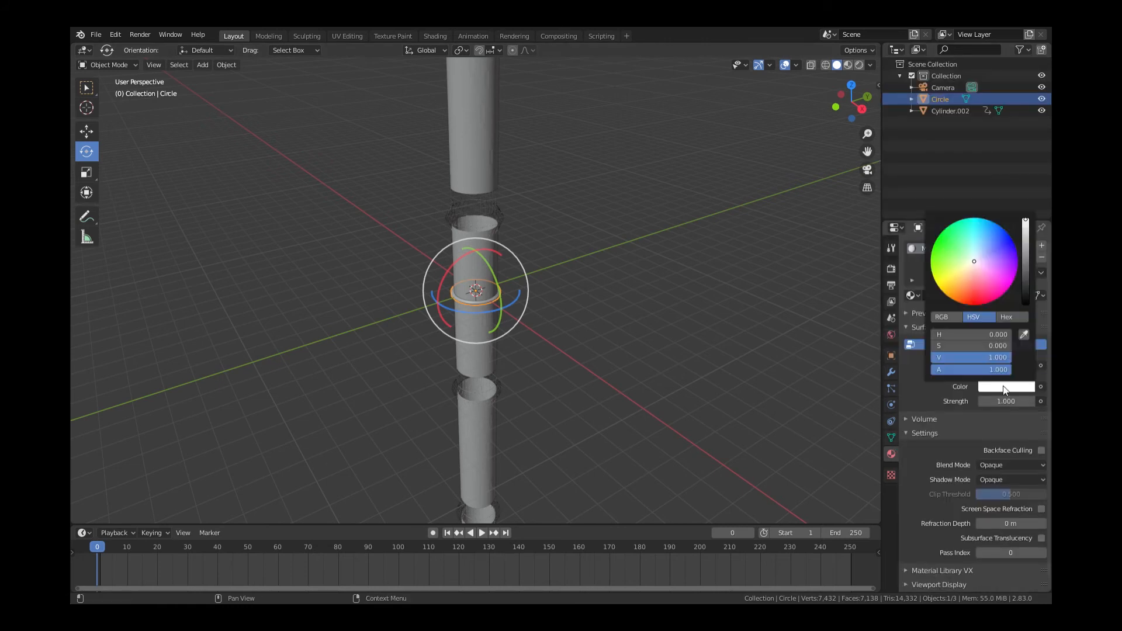
{"action": "left_click_drag", "start_coordinate": [983, 261], "coordinate": [990, 234]}
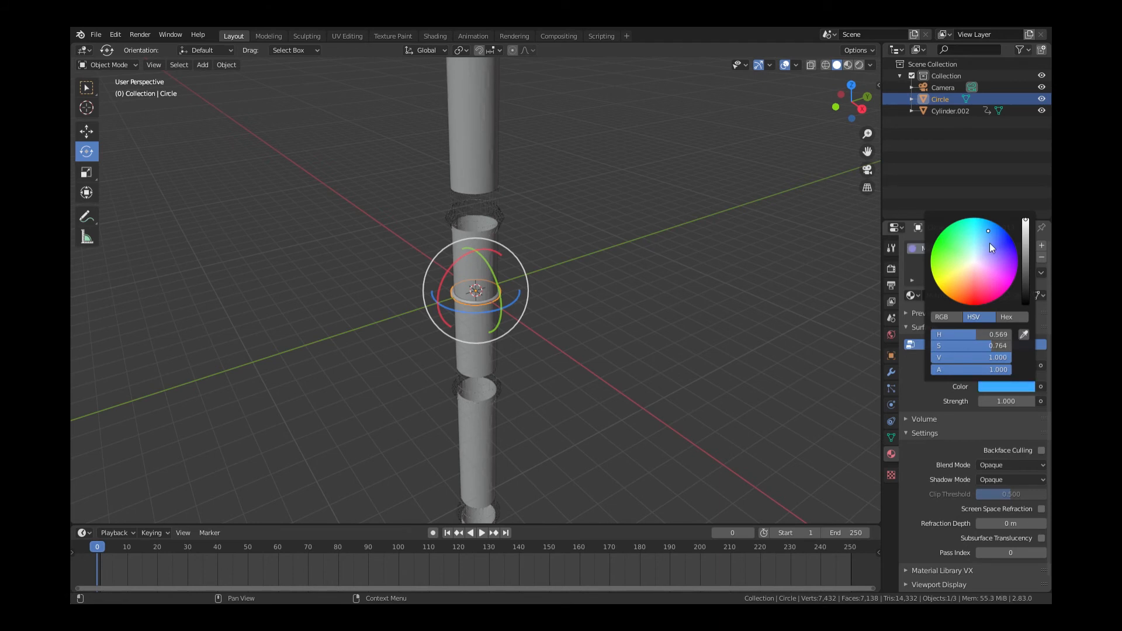
{"action": "left_click", "coordinate": [1007, 403]}
{"action": "type", "text": "1.0"}
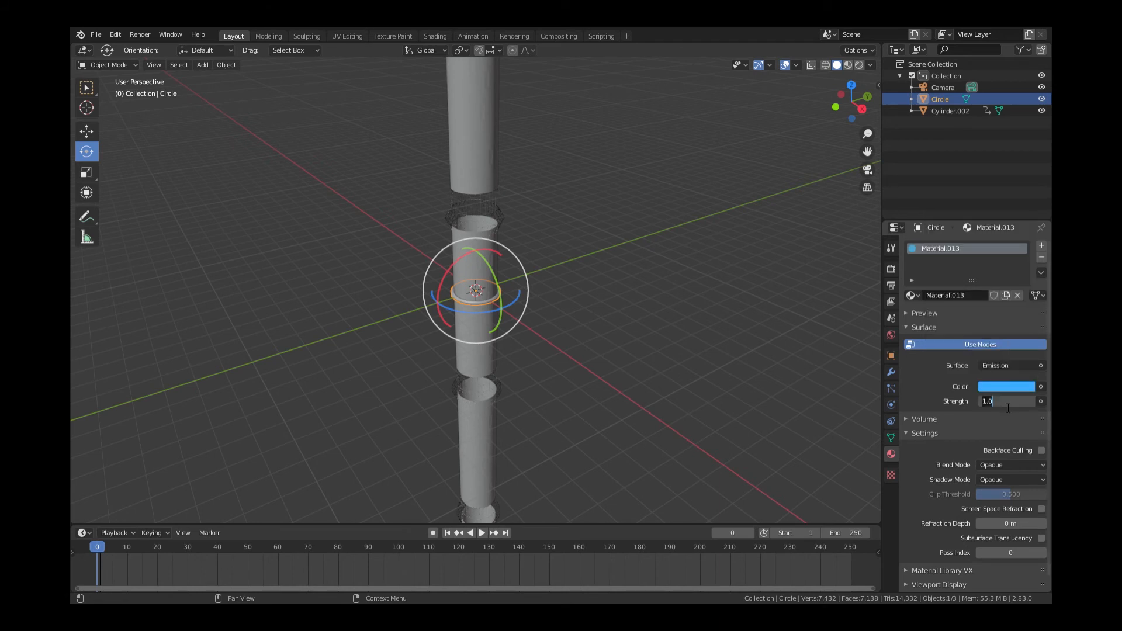
{"action": "key", "text": "Return"}
{"action": "left_click", "coordinate": [86, 131]}
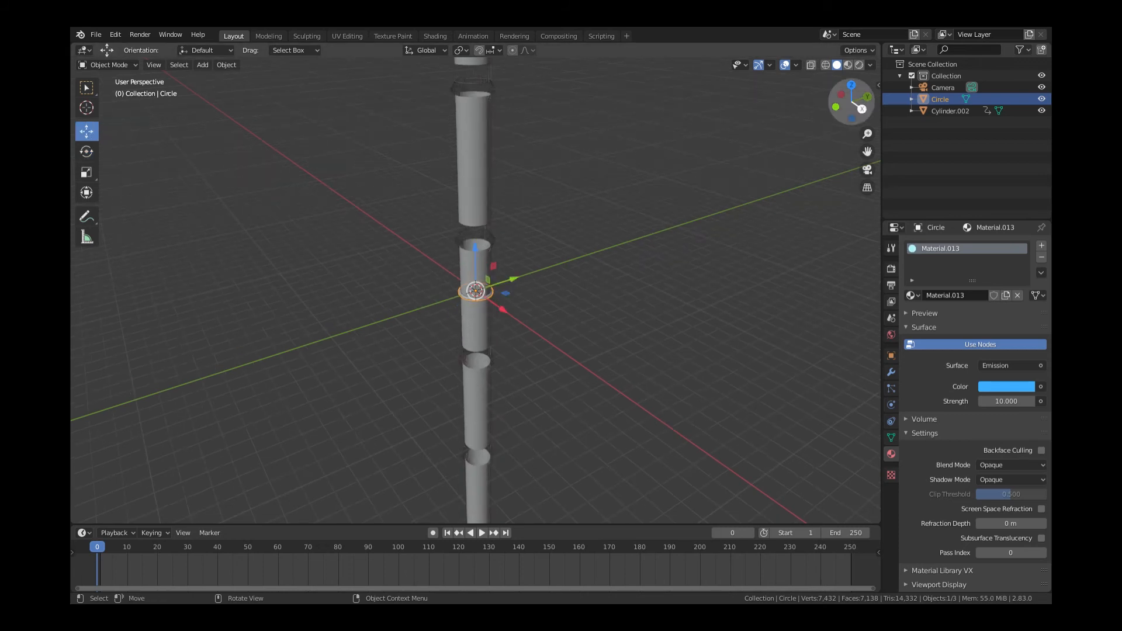
Lower the glowing disc 33.669 m on Z to the tower's base and view through the camera
{"action": "left_click_drag", "start_coordinate": [852, 102], "coordinate": [827, 77]}
{"action": "scroll", "coordinate": [519, 245], "scroll_direction": "down", "scroll_amount": 5}
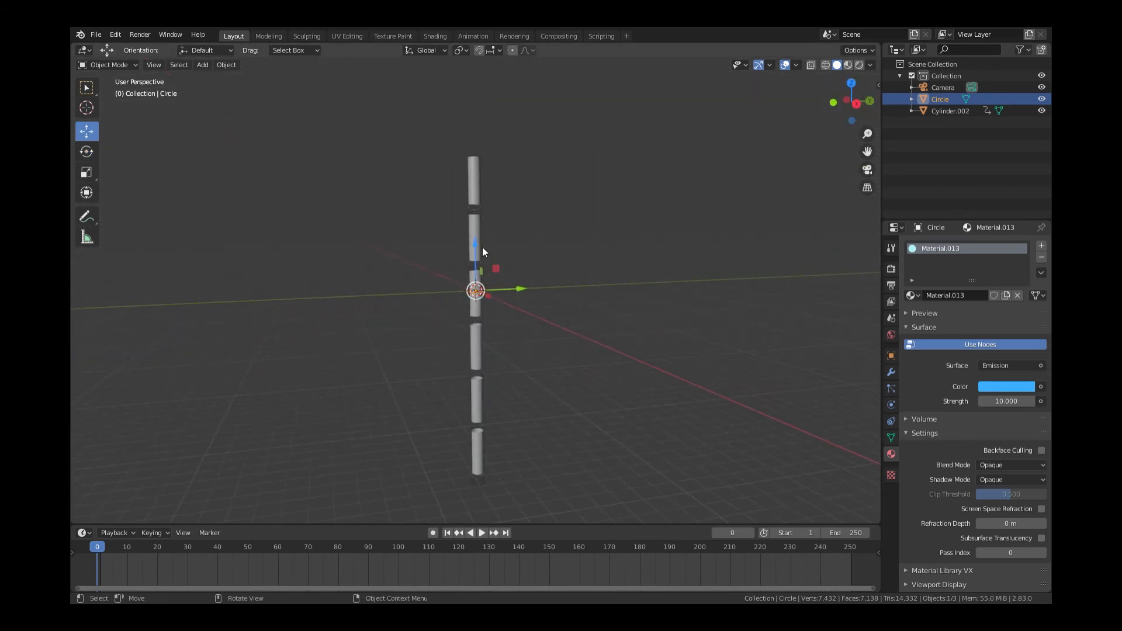
{"action": "left_click_drag", "start_coordinate": [483, 247], "coordinate": [573, 458]}
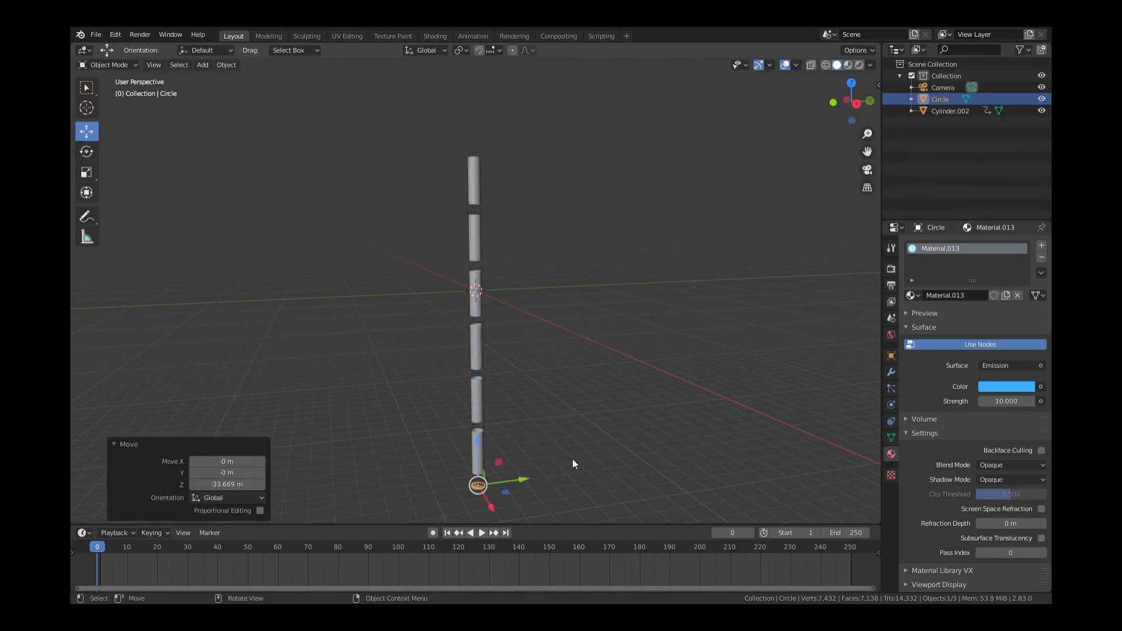
{"action": "left_click", "coordinate": [599, 471]}
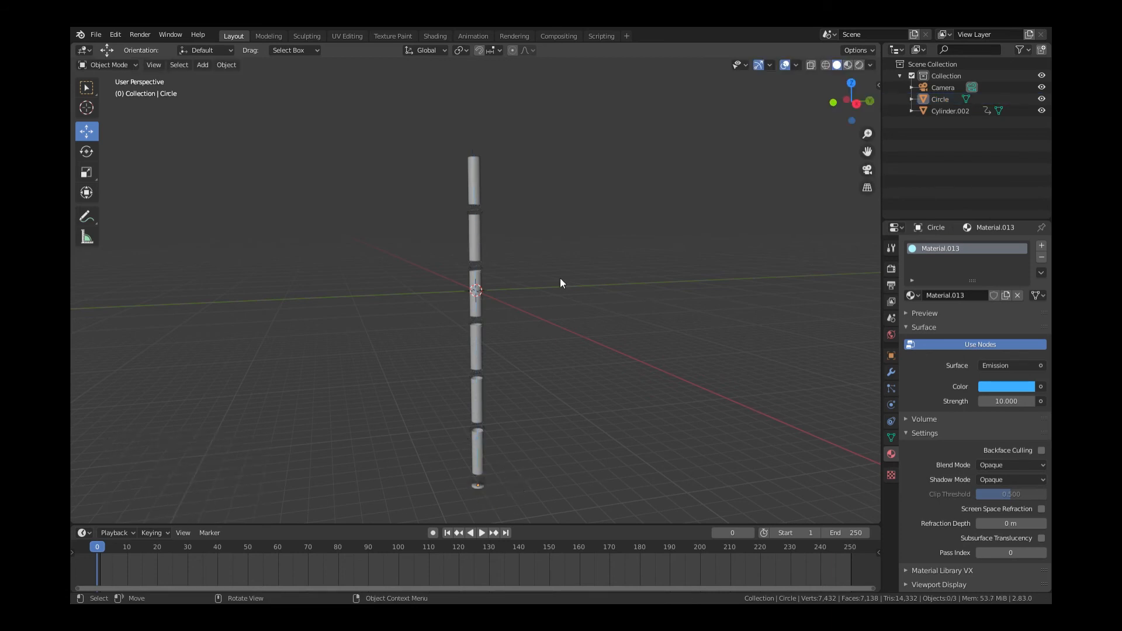
{"action": "key", "text": "KP_0"}
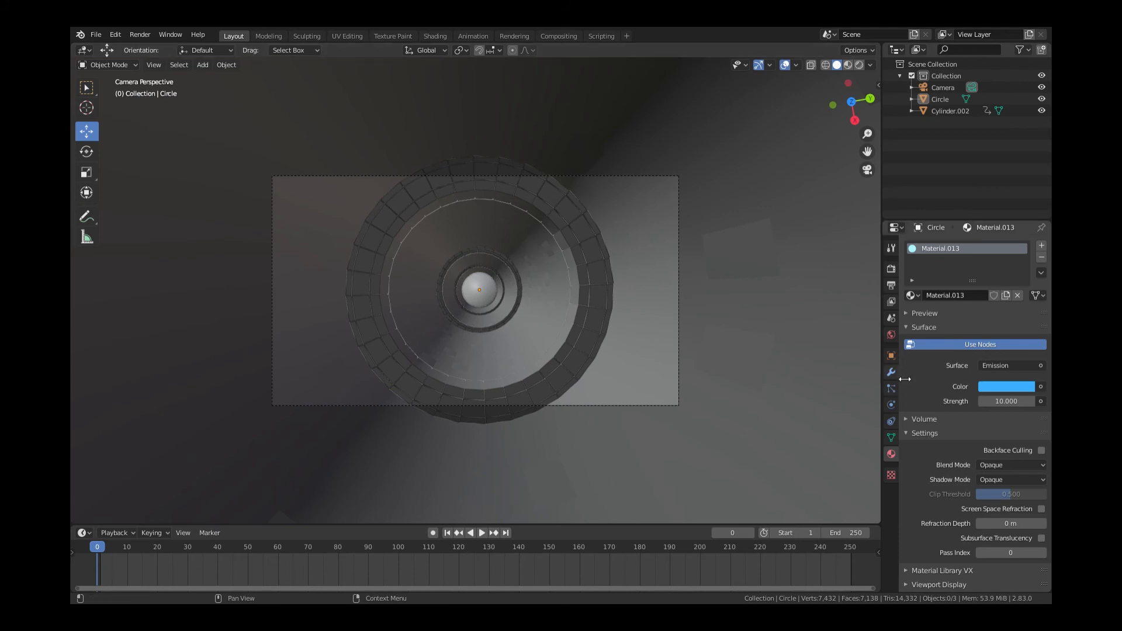
Raise the camera, set its focal length to 32 mm, and open the World colour picker
{"action": "left_click", "coordinate": [891, 355]}
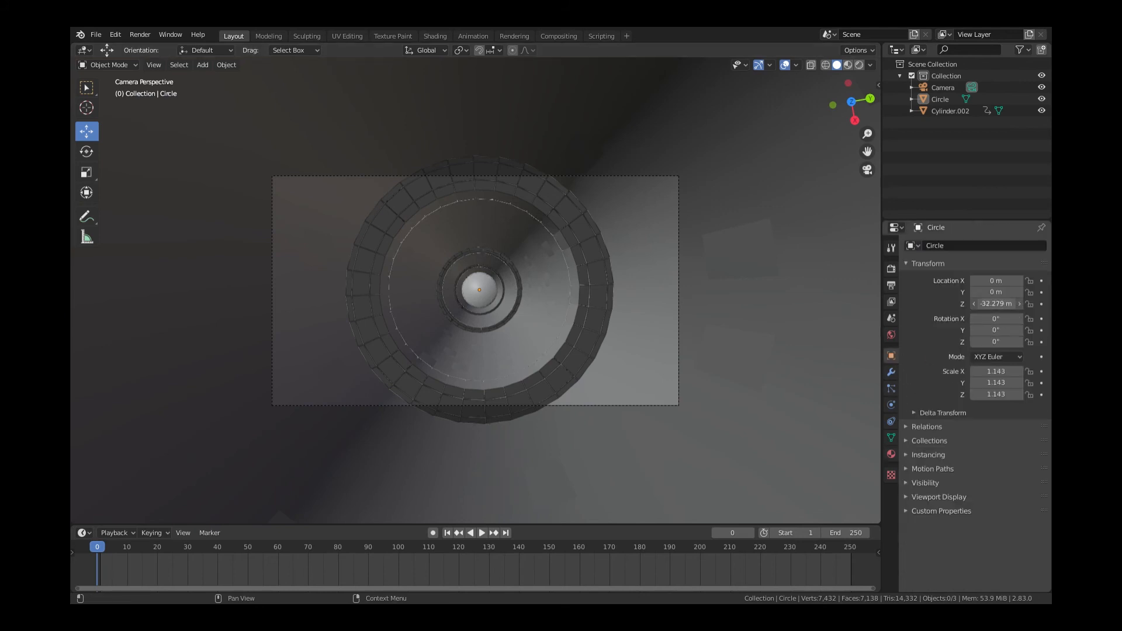
{"action": "left_click", "coordinate": [939, 87]}
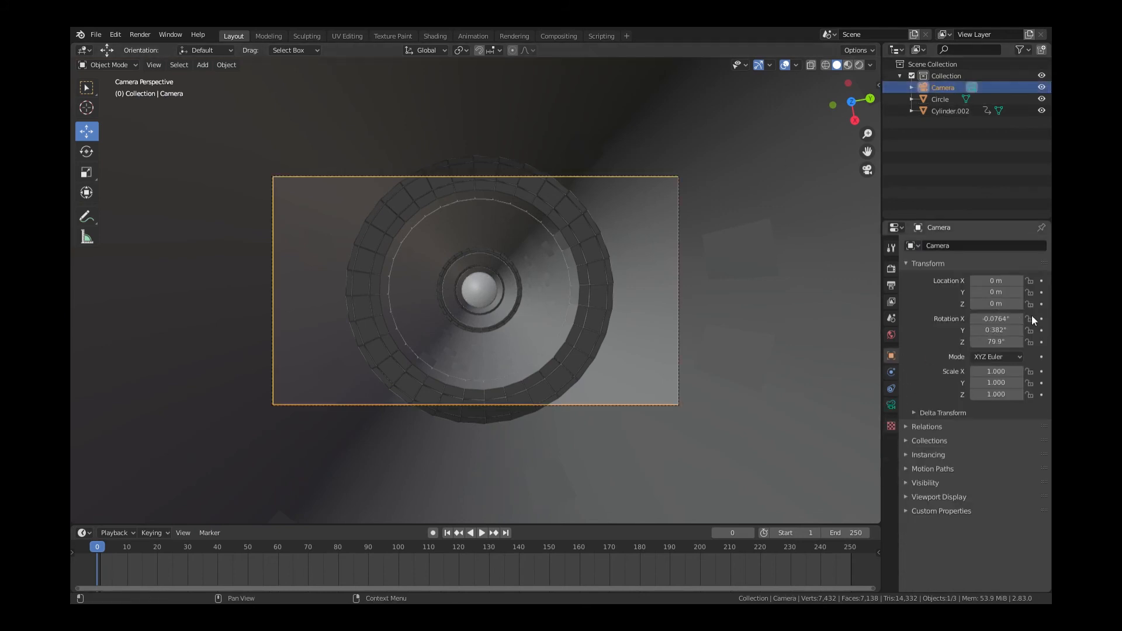
{"action": "mouse_move", "coordinate": [1010, 305]}
{"action": "left_mouse_down"}
{"action": "mouse_move", "coordinate": [1029, 305]}
{"action": "mouse_move", "coordinate": [994, 304]}
{"action": "mouse_move", "coordinate": [1053, 305]}
{"action": "mouse_move", "coordinate": [1028, 305]}
{"action": "left_mouse_up"}
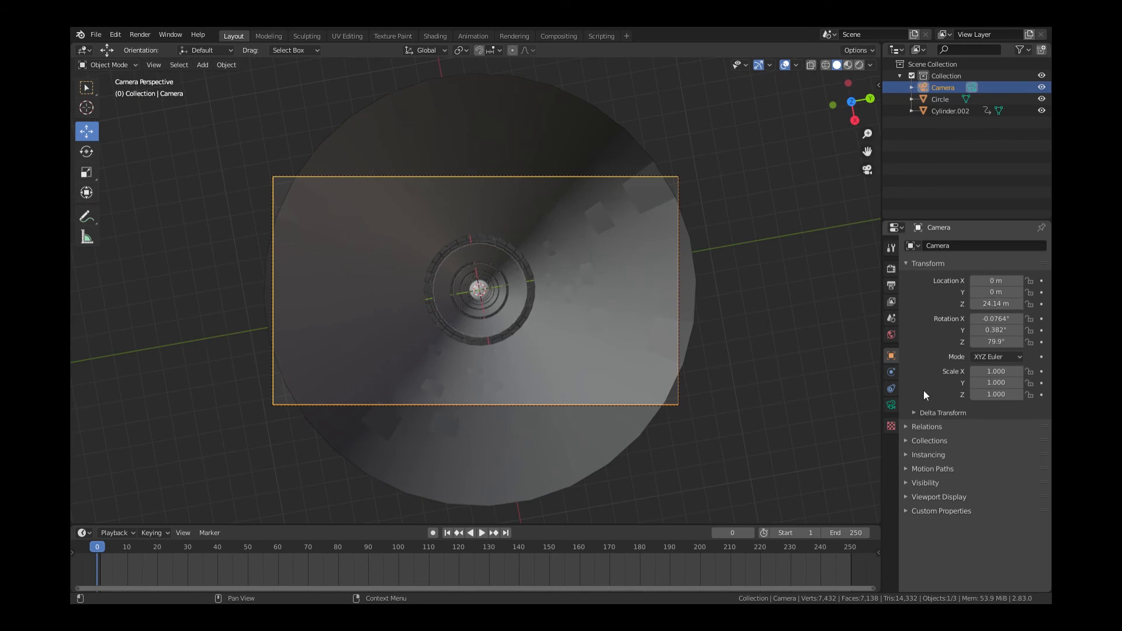
{"action": "left_click", "coordinate": [892, 404]}
{"action": "left_click", "coordinate": [1007, 304]}
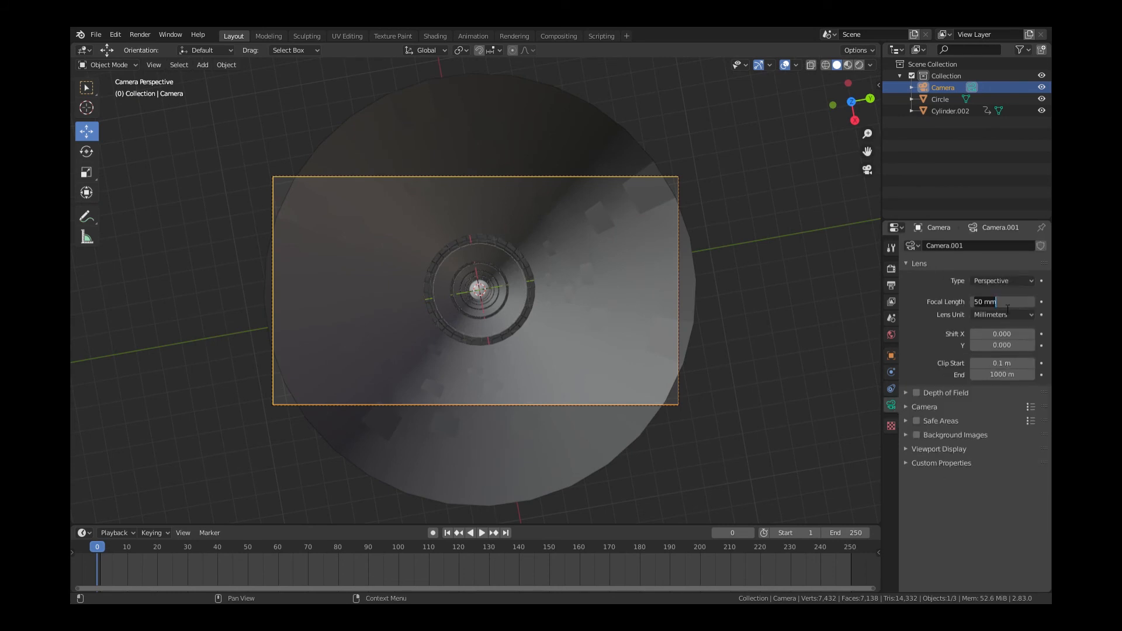
{"action": "type", "text": "32"}
{"action": "key", "text": "Return"}
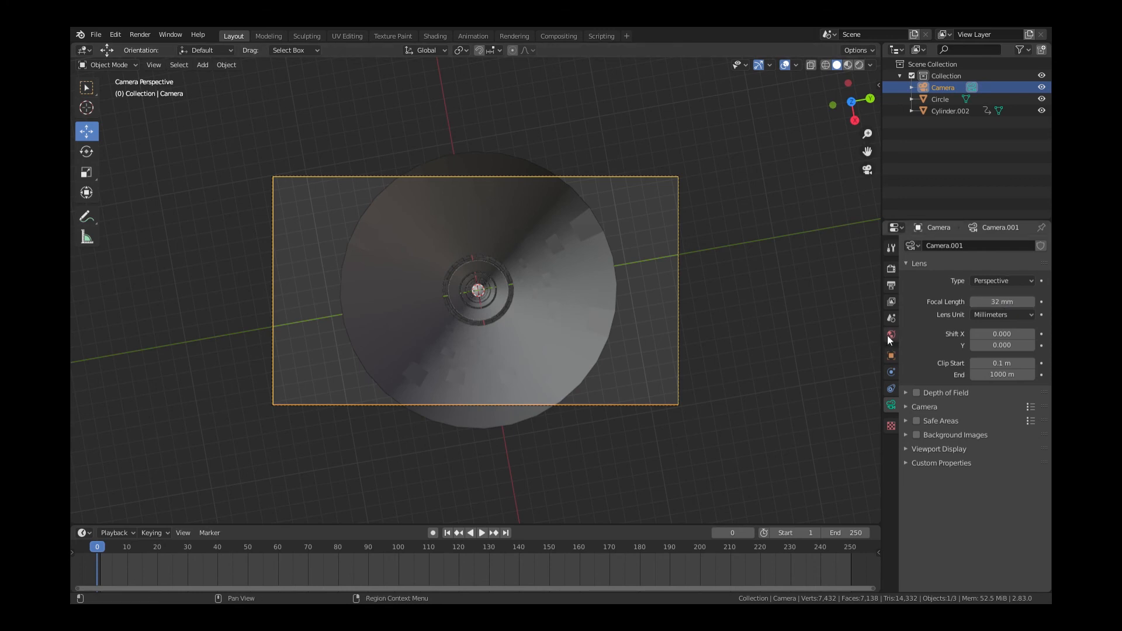
{"action": "left_click", "coordinate": [892, 334]}
{"action": "left_click", "coordinate": [1007, 321]}
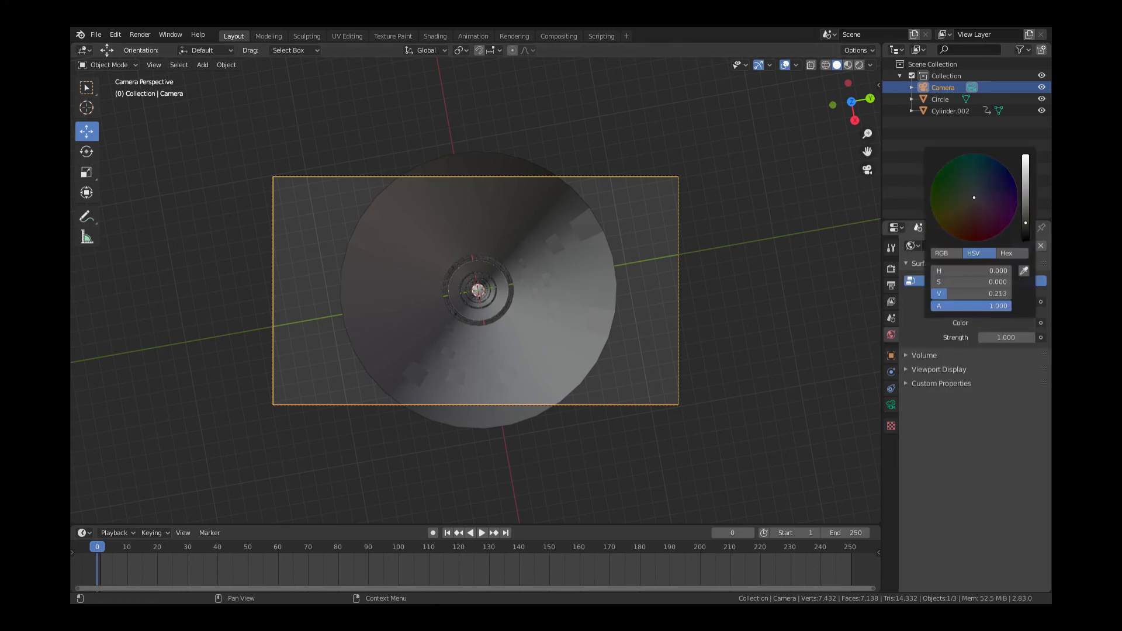
Enable Screen Space Reflections and set Bloom radius to 3.58 with intensity 0.032
{"action": "left_click", "coordinate": [891, 286]}
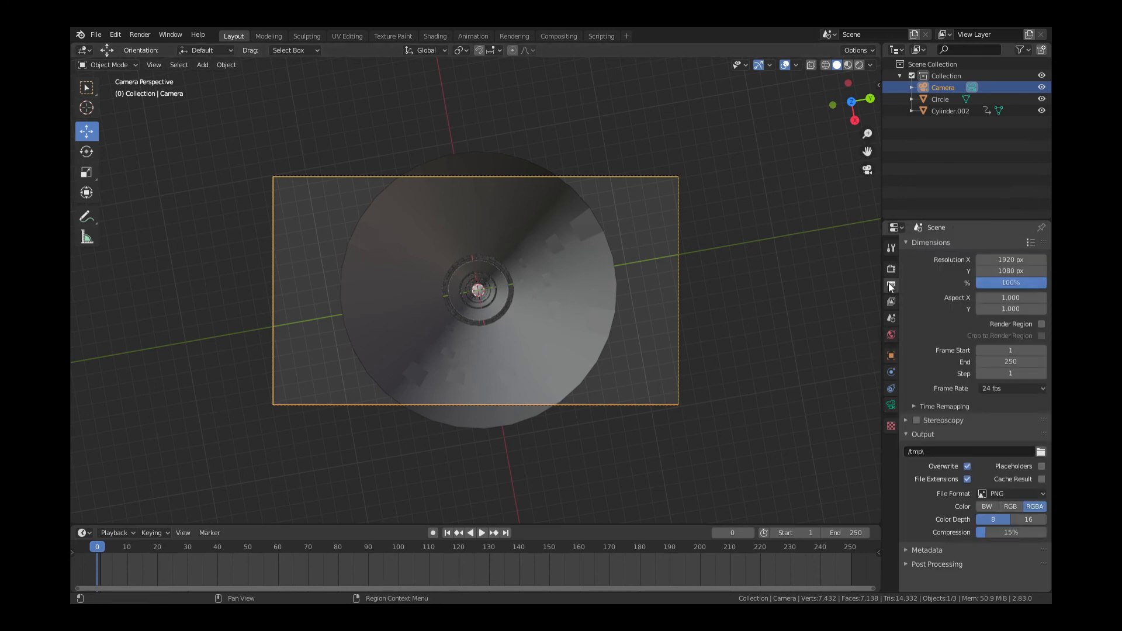
{"action": "left_click", "coordinate": [891, 268]}
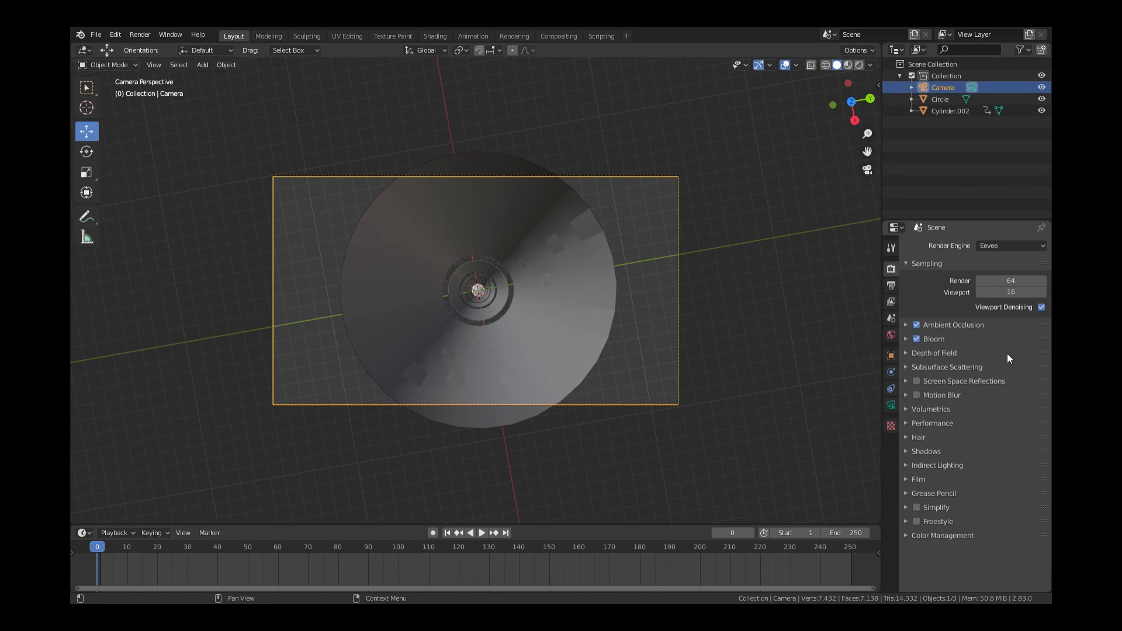
{"action": "left_click", "coordinate": [916, 381]}
{"action": "left_click", "coordinate": [907, 339]}
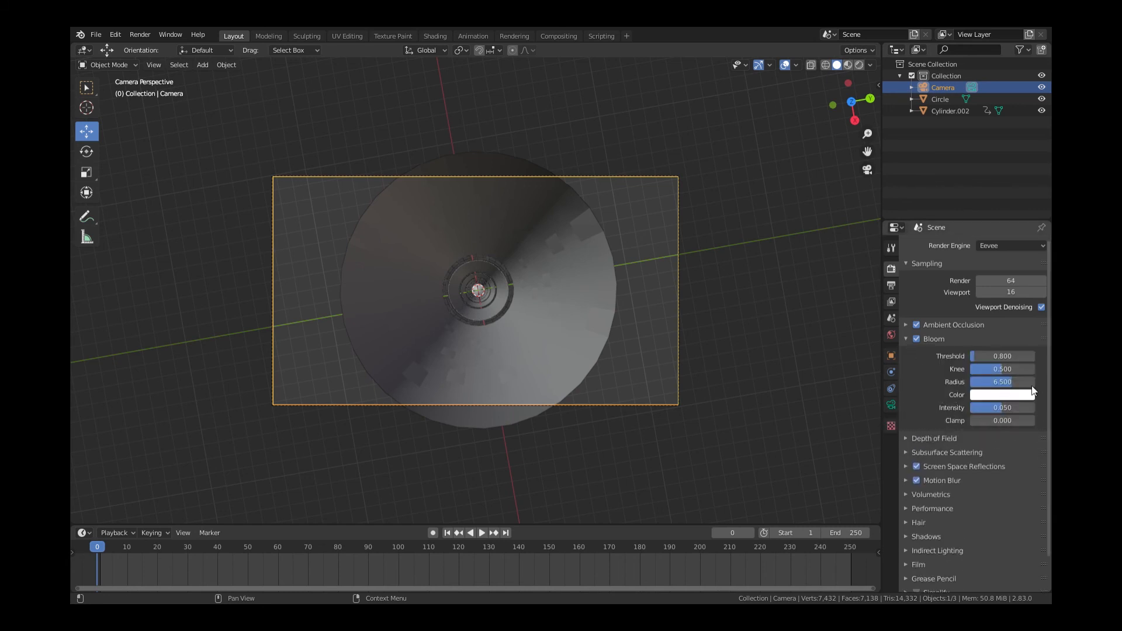
{"action": "left_click_drag", "start_coordinate": [1010, 379], "coordinate": [993, 409]}
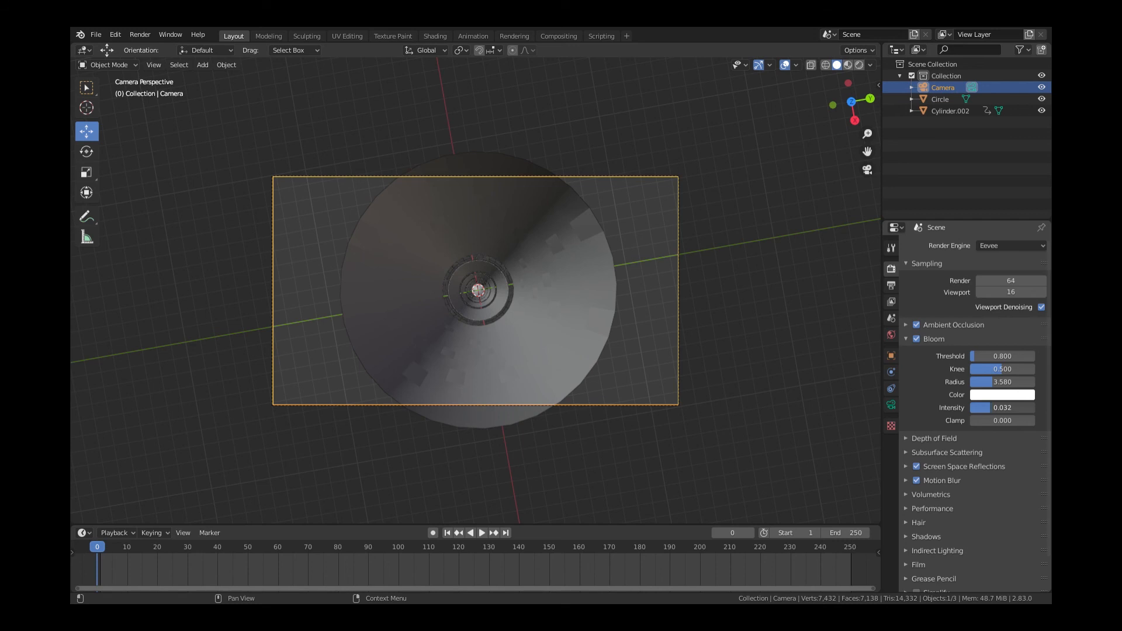
Bake the indirect lighting from the Indirect Lighting panel
{"action": "scroll", "coordinate": [952, 444], "scroll_direction": "down", "scroll_amount": 2}
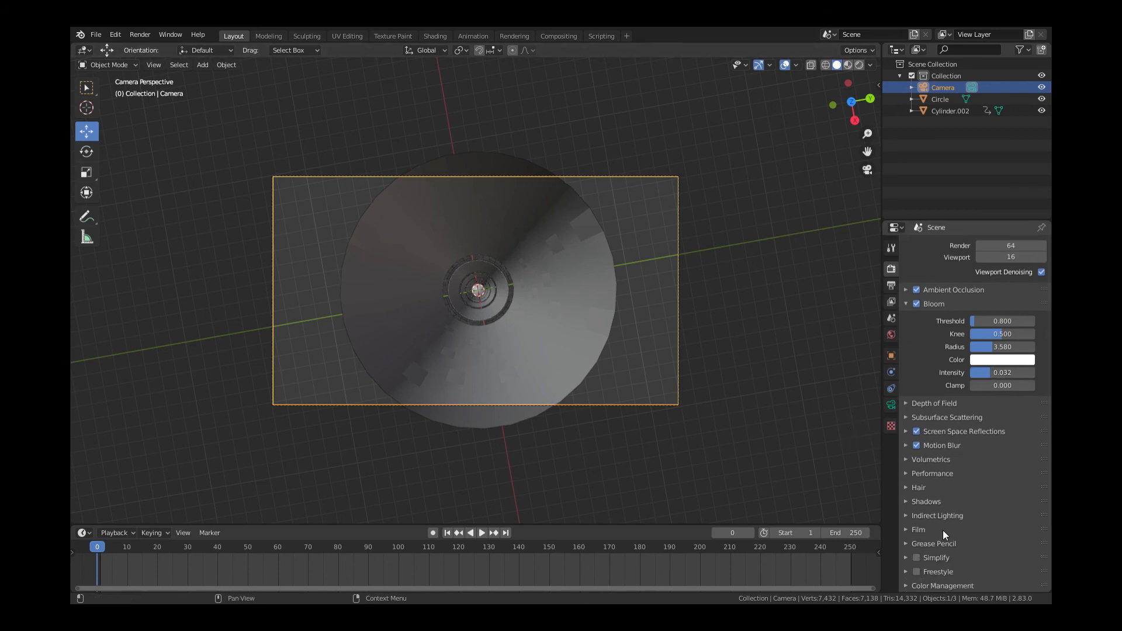
{"action": "left_click", "coordinate": [910, 515]}
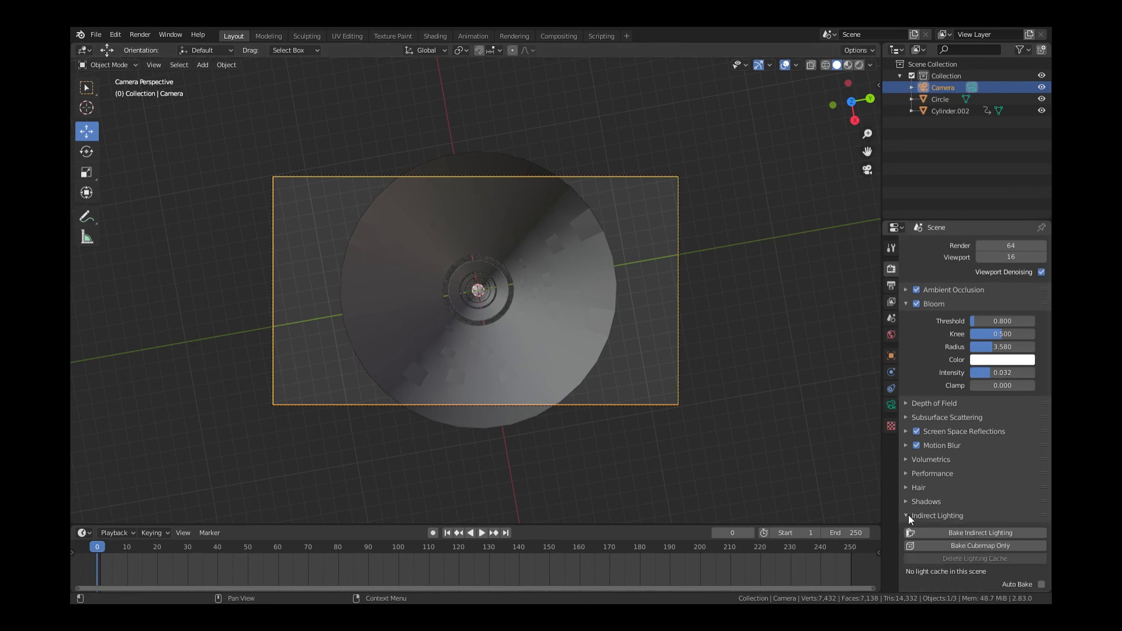
{"action": "left_click", "coordinate": [972, 531]}
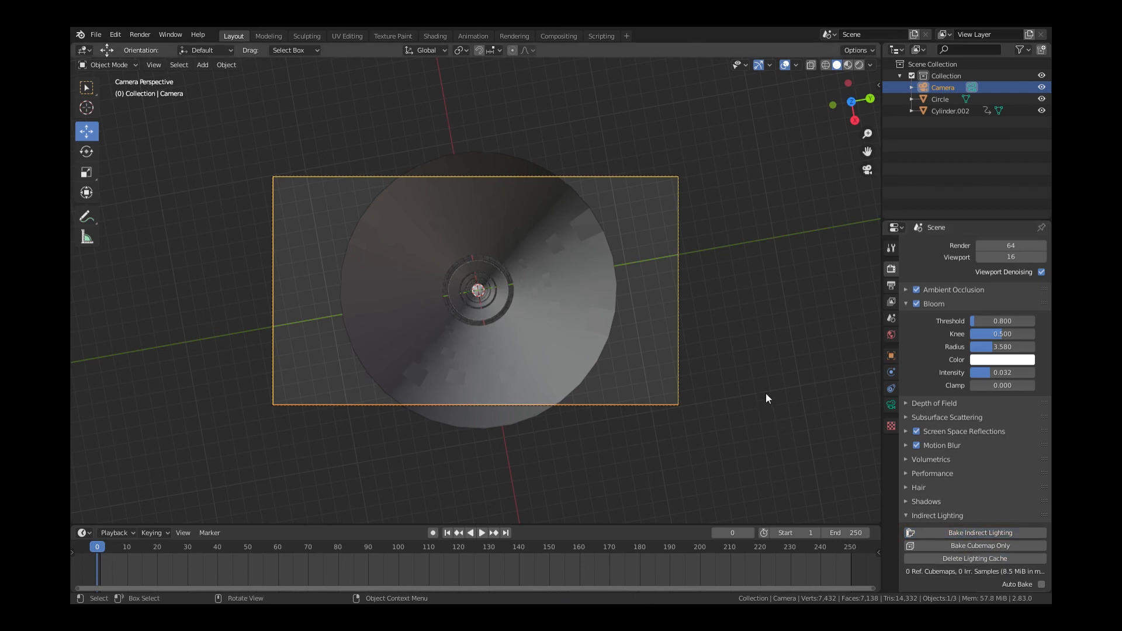
{"action": "left_click", "coordinate": [891, 356]}
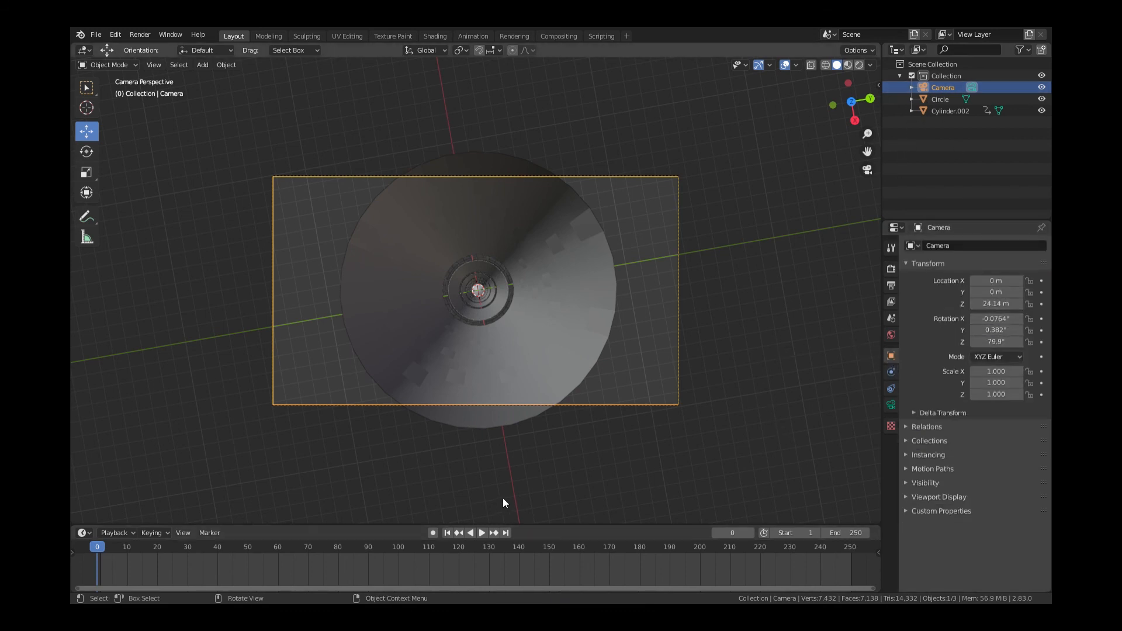
With auto-keying on, keyframe the camera at Z 24.14 m, then at Z -31.38 m on frame 250
{"action": "left_click", "coordinate": [433, 532]}
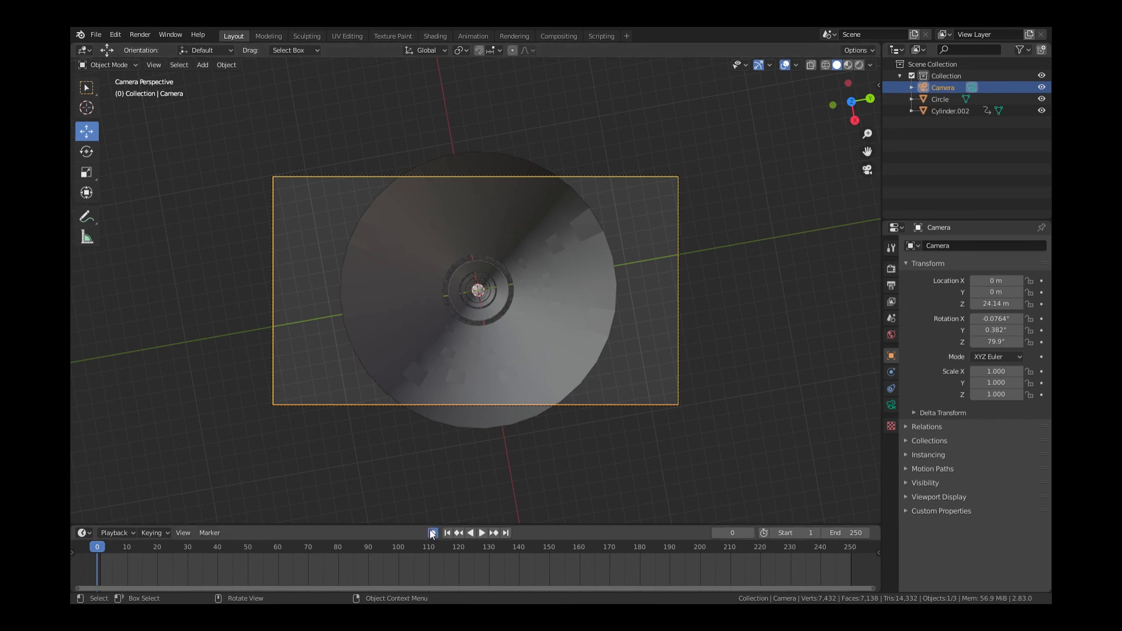
{"action": "key", "text": "g"}
{"action": "left_click", "coordinate": [712, 458]}
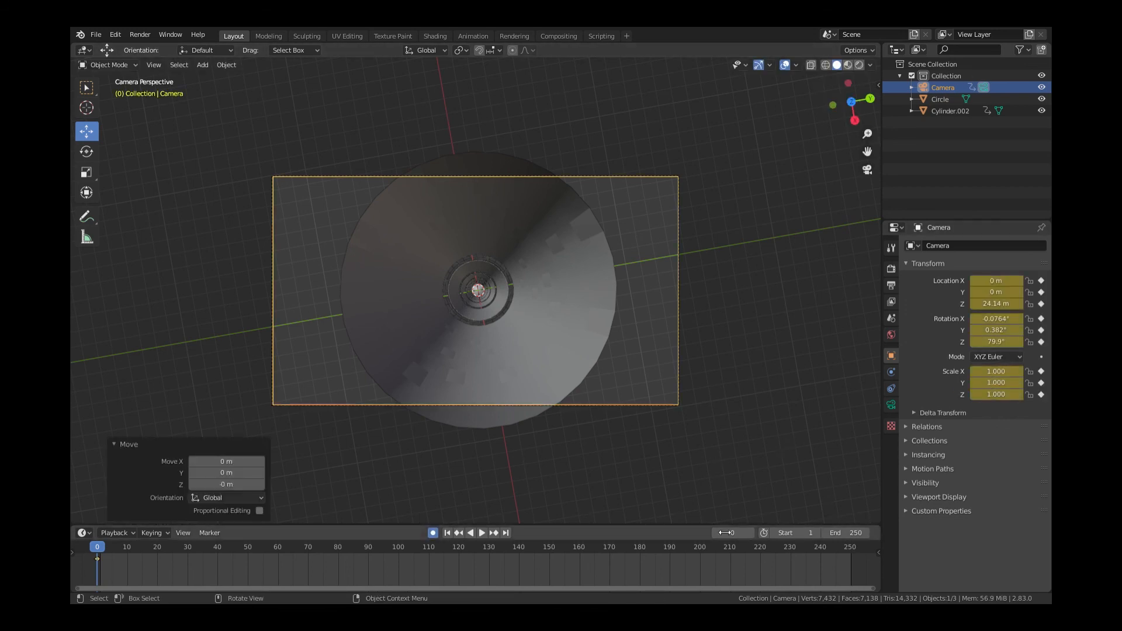
{"action": "left_click", "coordinate": [505, 532]}
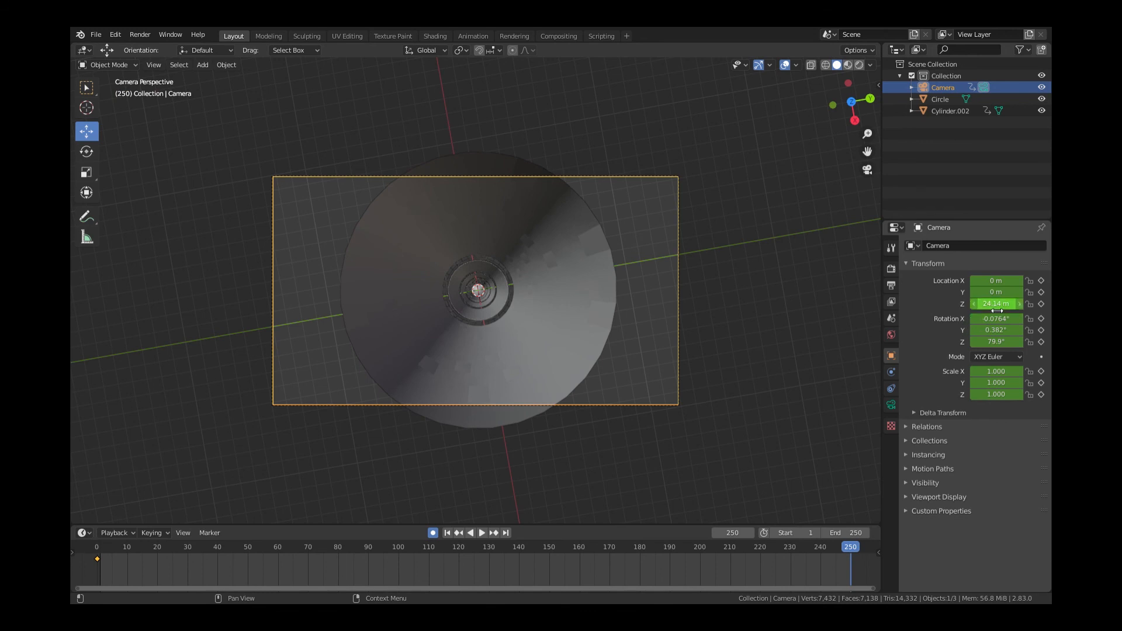
{"action": "left_click_drag", "start_coordinate": [997, 304], "coordinate": [945, 304]}
{"action": "key", "text": "i"}
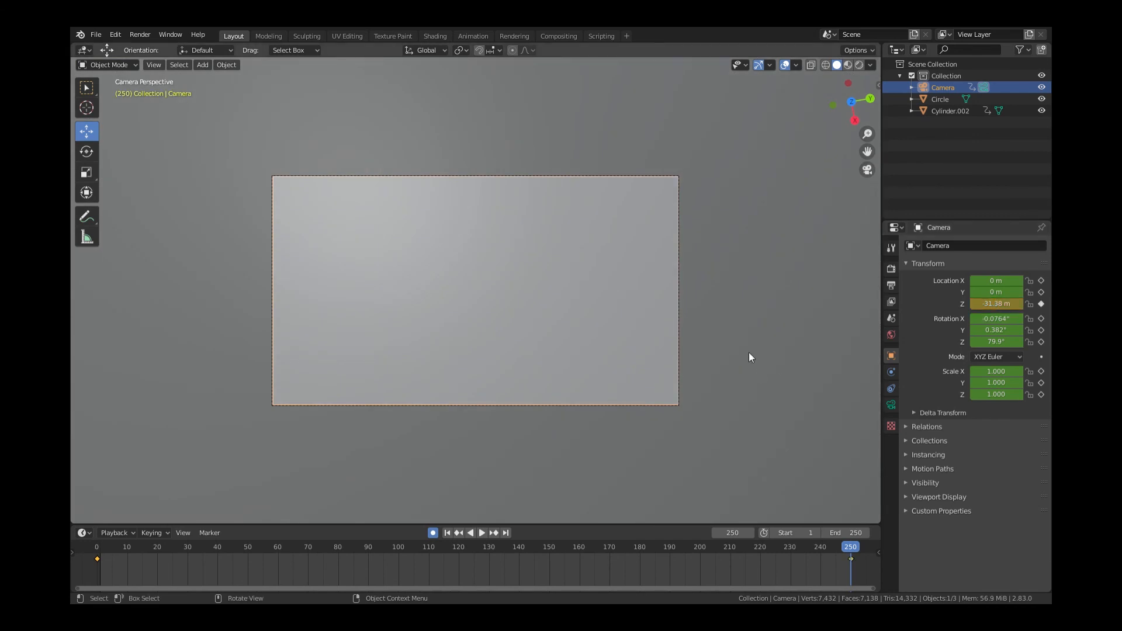
{"action": "key", "text": "KP_0"}
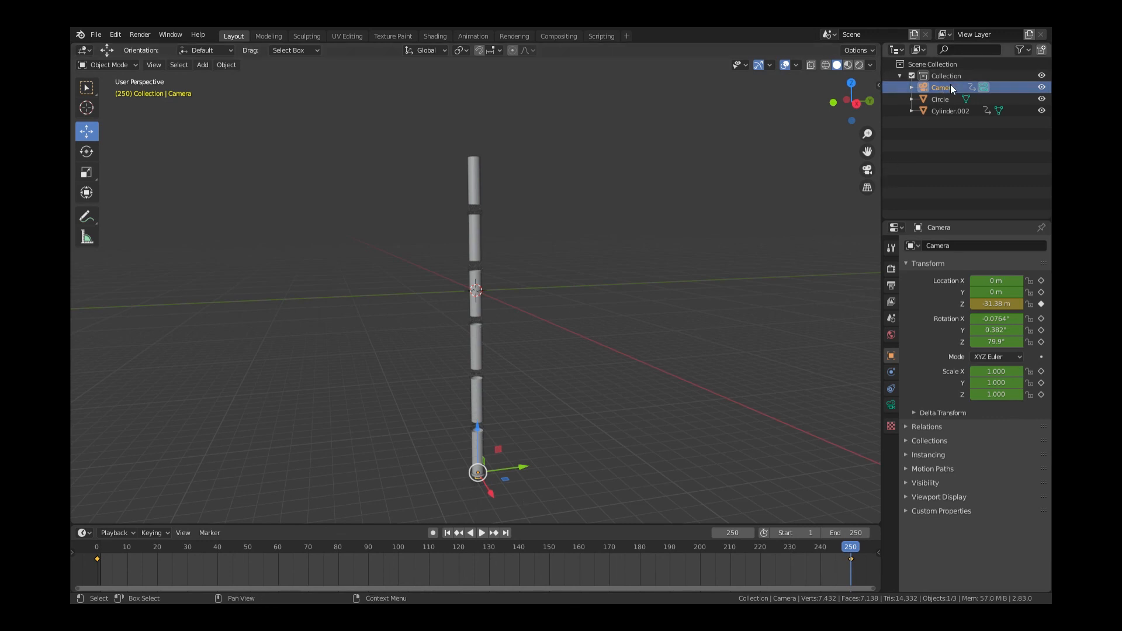
Move the Circle ring down along Z to -32.859 m
{"action": "left_click", "coordinate": [899, 100]}
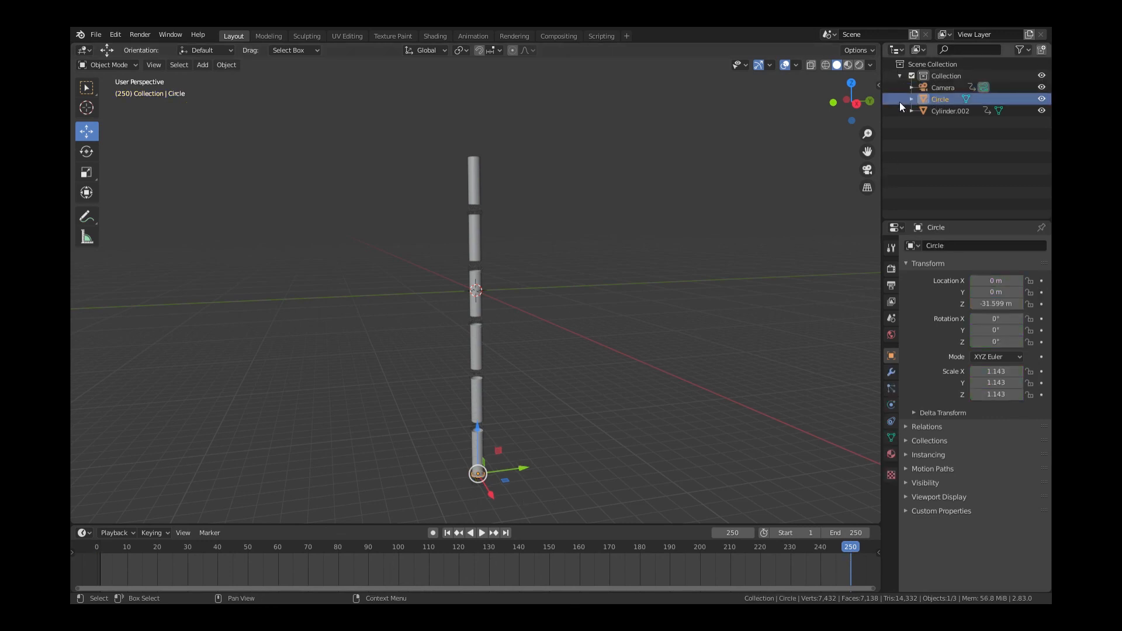
{"action": "left_click_drag", "start_coordinate": [479, 433], "coordinate": [481, 445]}
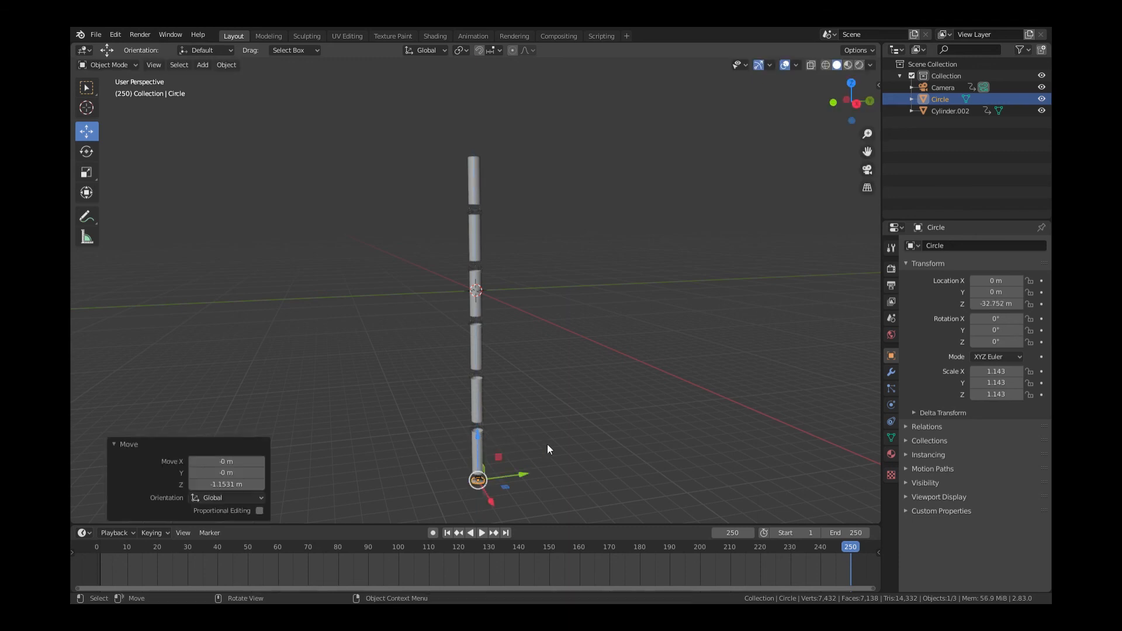
{"action": "left_click", "coordinate": [604, 445]}
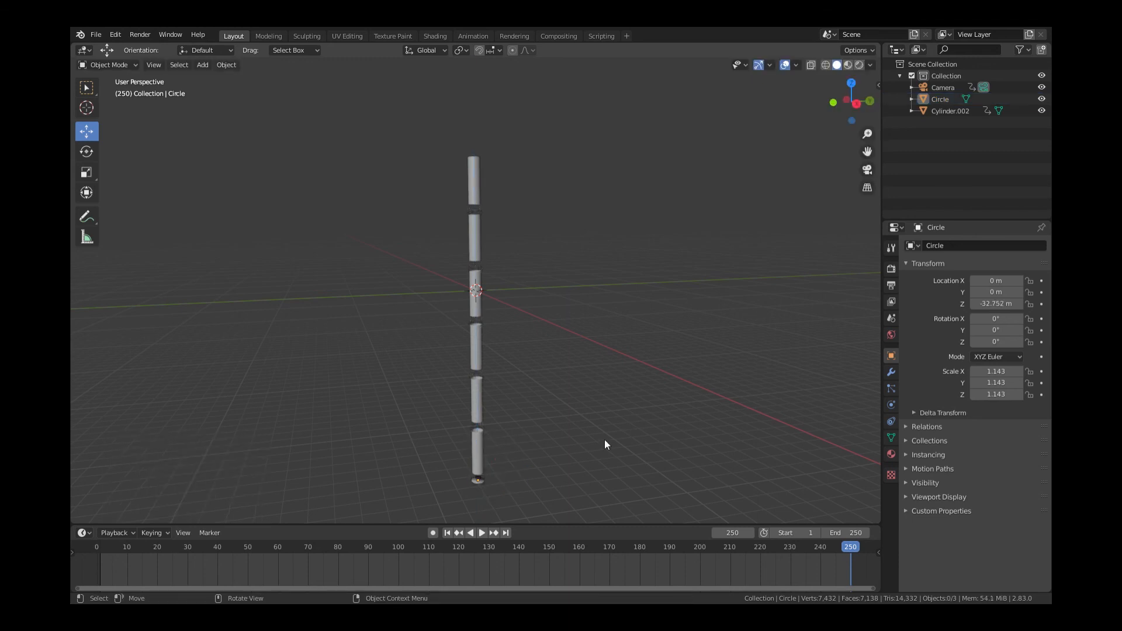
{"action": "left_click", "coordinate": [478, 481]}
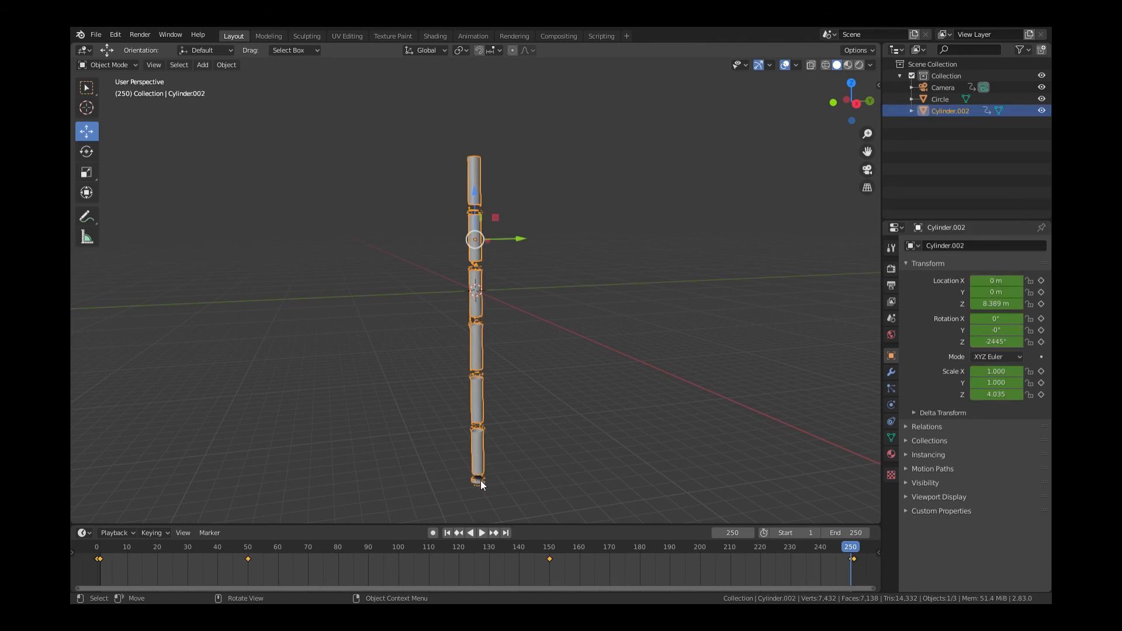
{"action": "left_click", "coordinate": [480, 480]}
{"action": "left_click_drag", "start_coordinate": [477, 450], "coordinate": [479, 449]}
{"action": "left_click", "coordinate": [606, 442]}
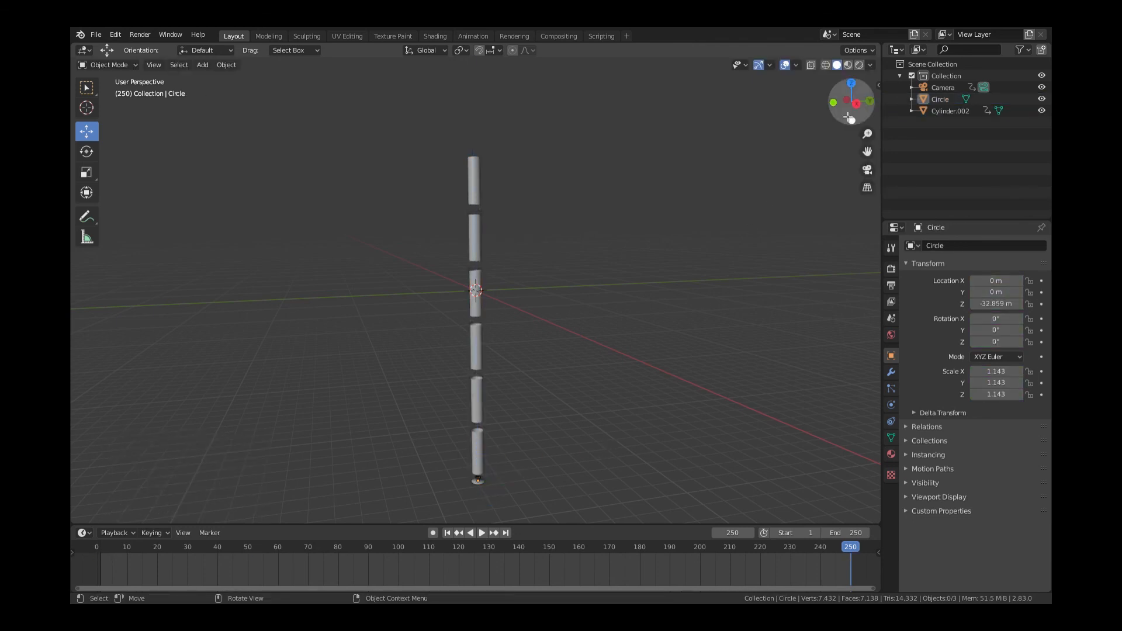
Play the animation through the camera in Rendered viewport shading
{"action": "key", "text": "KP_0"}
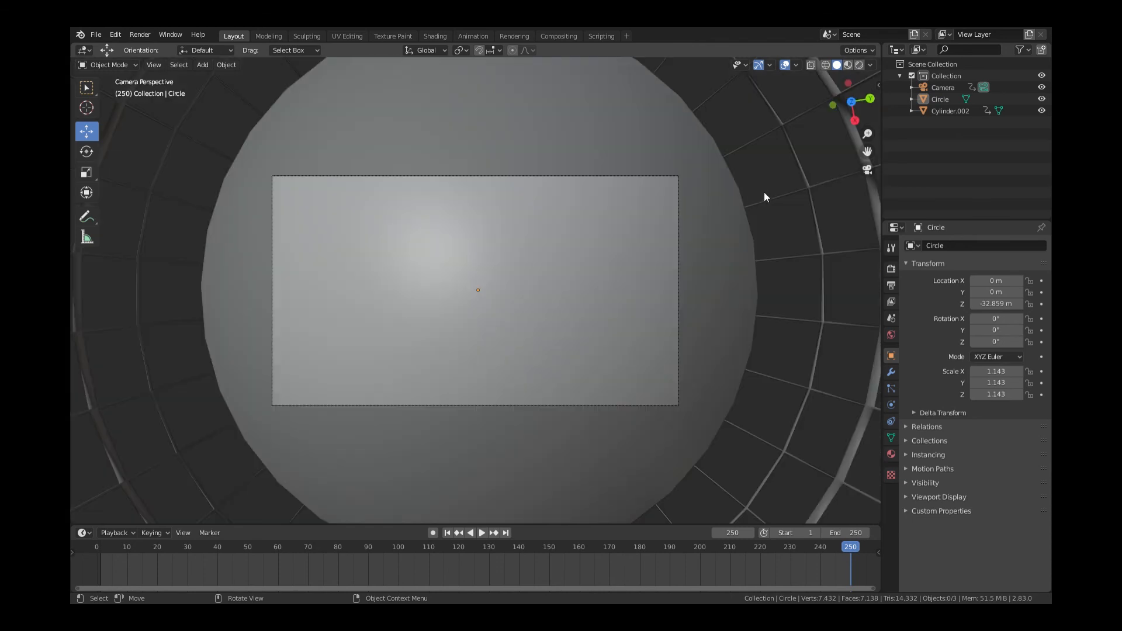
{"action": "left_click", "coordinate": [860, 65]}
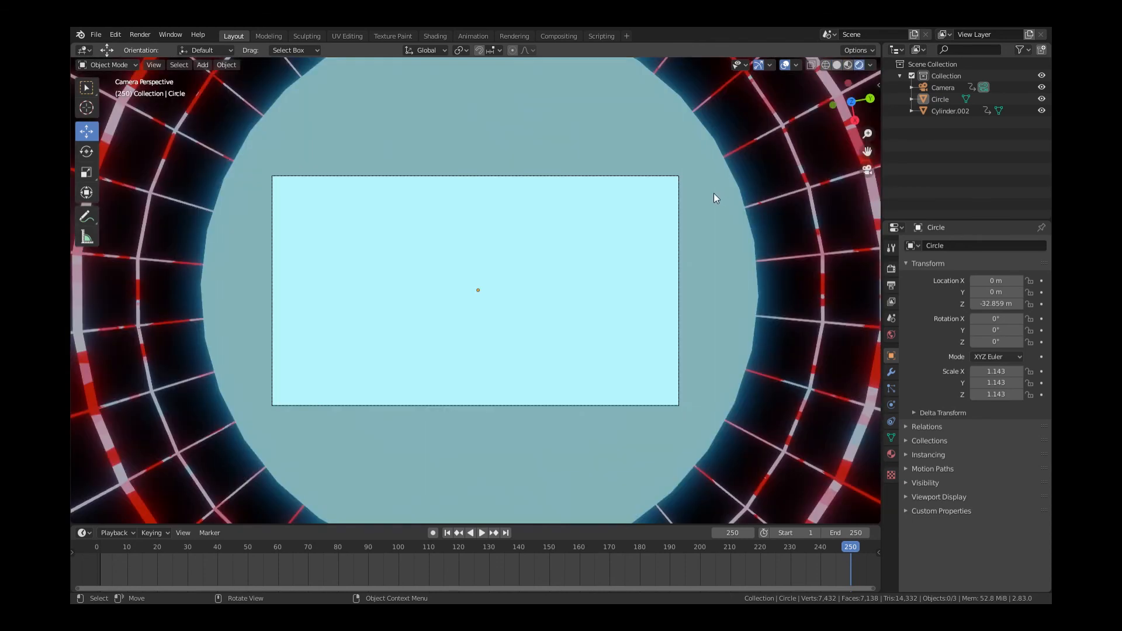
{"action": "key", "text": "space"}
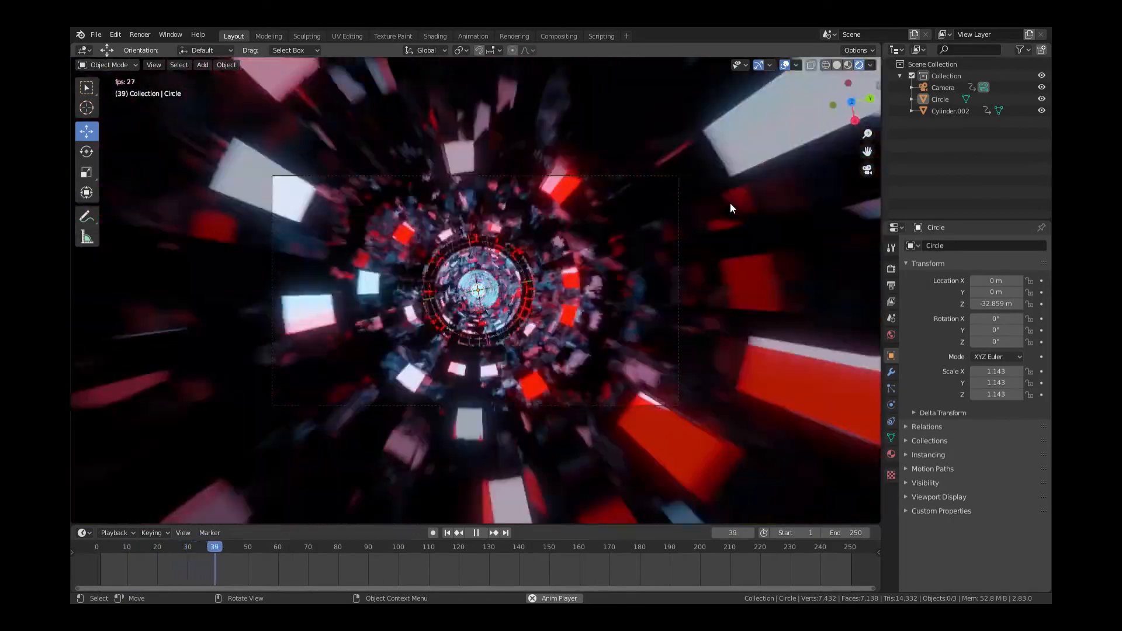